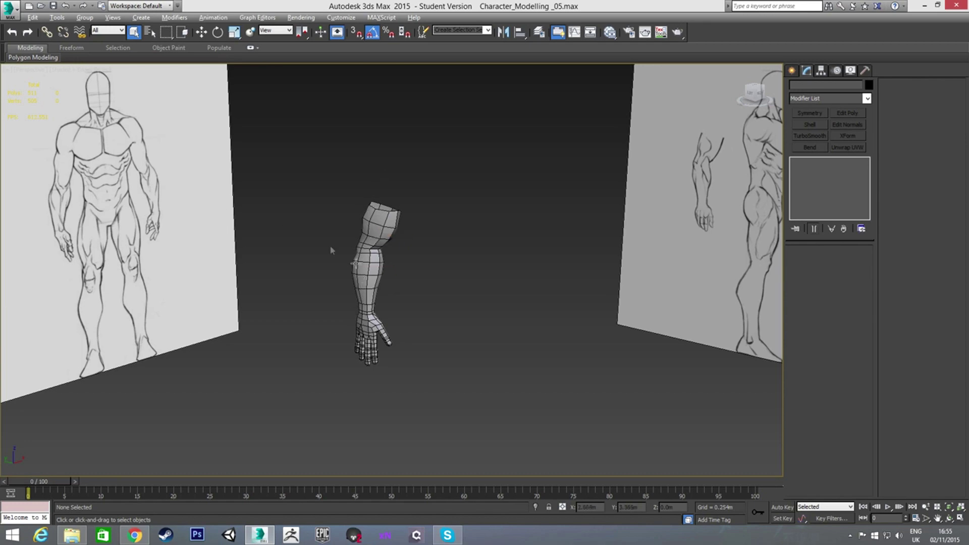
In Left view, slide the arm mesh along X onto the side sketch's torso.
key("l")
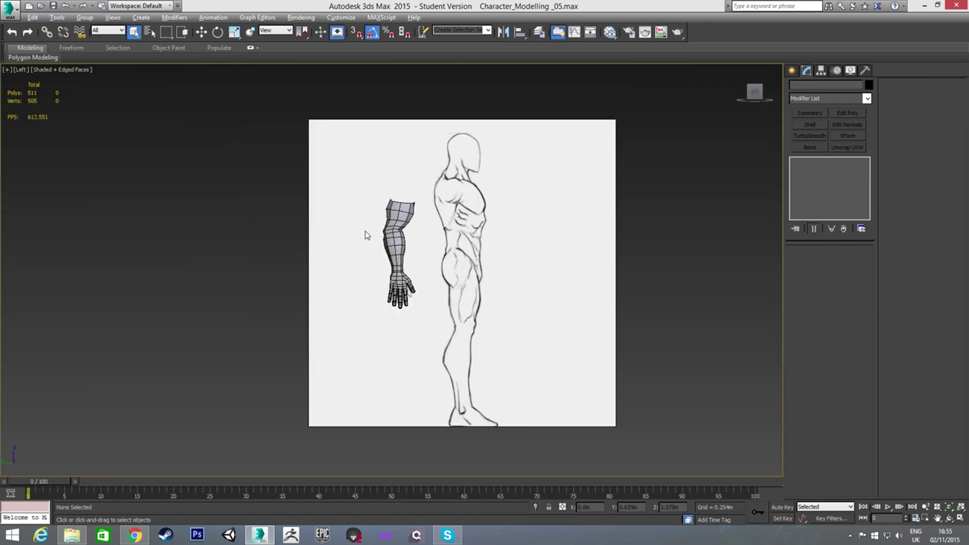
scroll(383, 209, "up", 3)
left_click(358, 205)
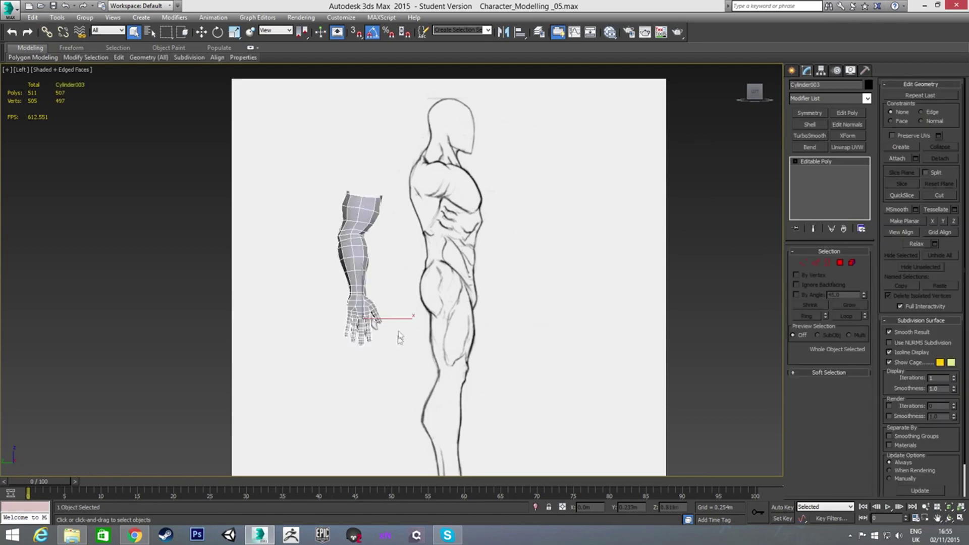
key("w")
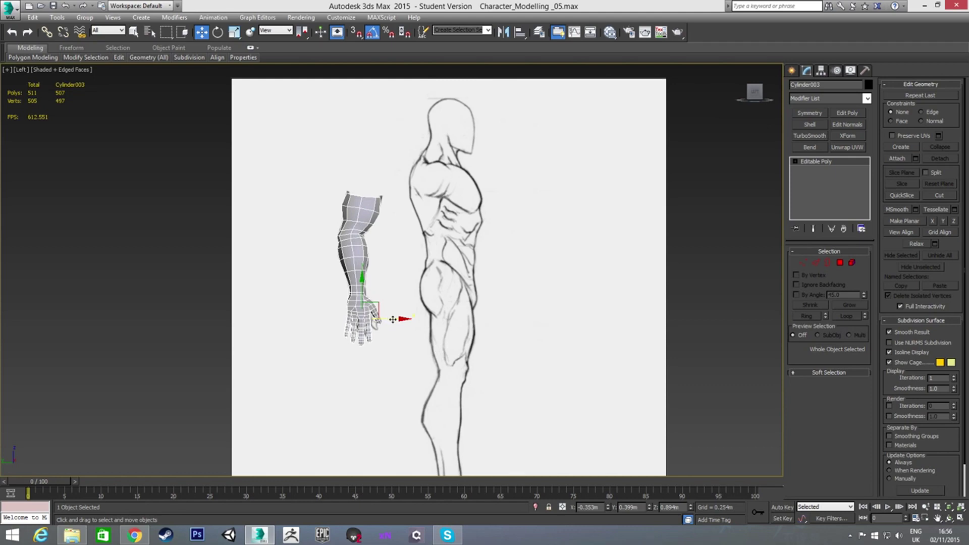
left_click_drag(392, 319, 461, 320)
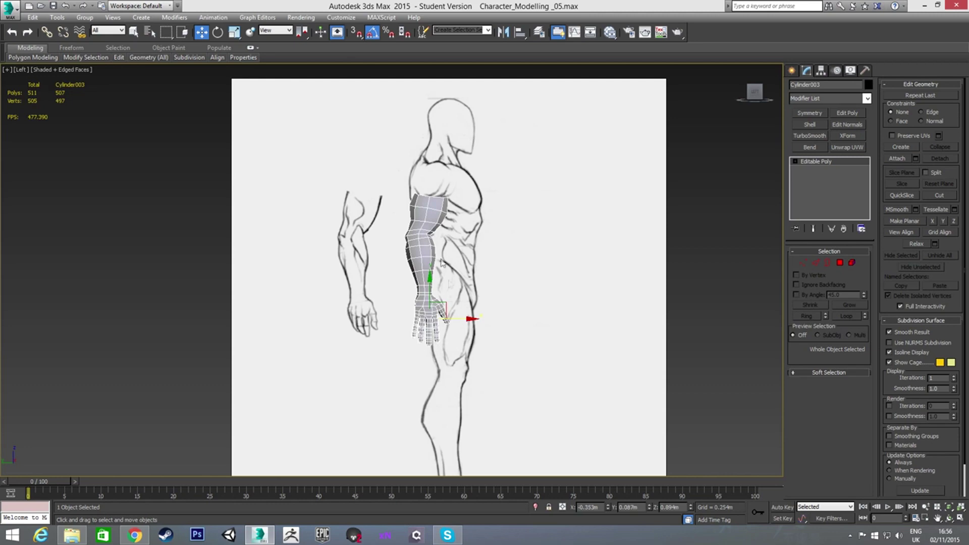
scroll(437, 189, "up", 3)
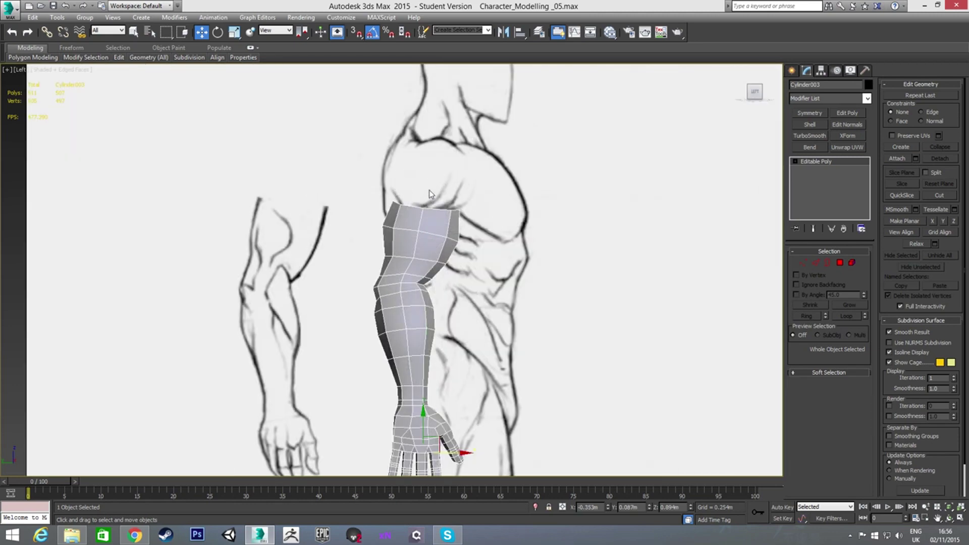
left_click(430, 193)
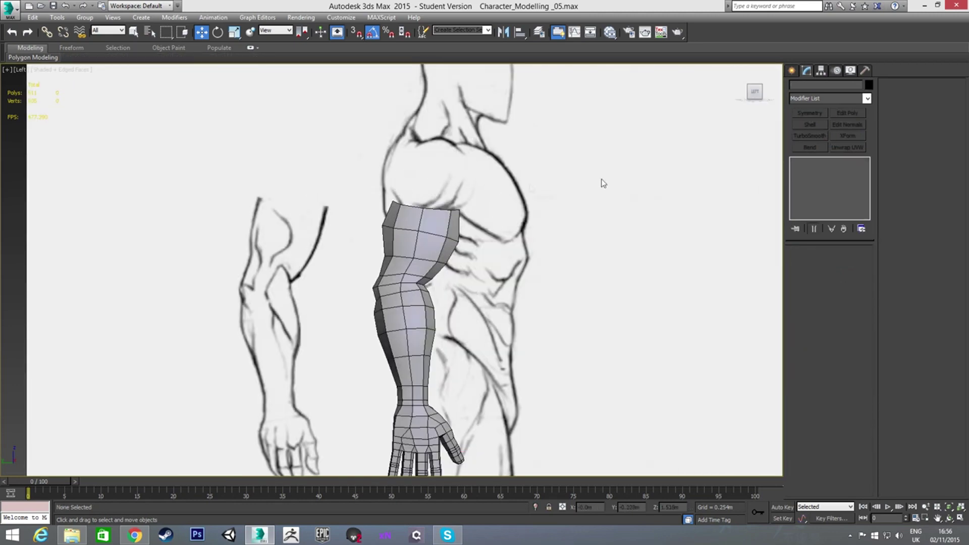
left_click(792, 70)
Draw a new box above the top of the arm.
left_click(807, 134)
scroll(424, 192, "up", 3)
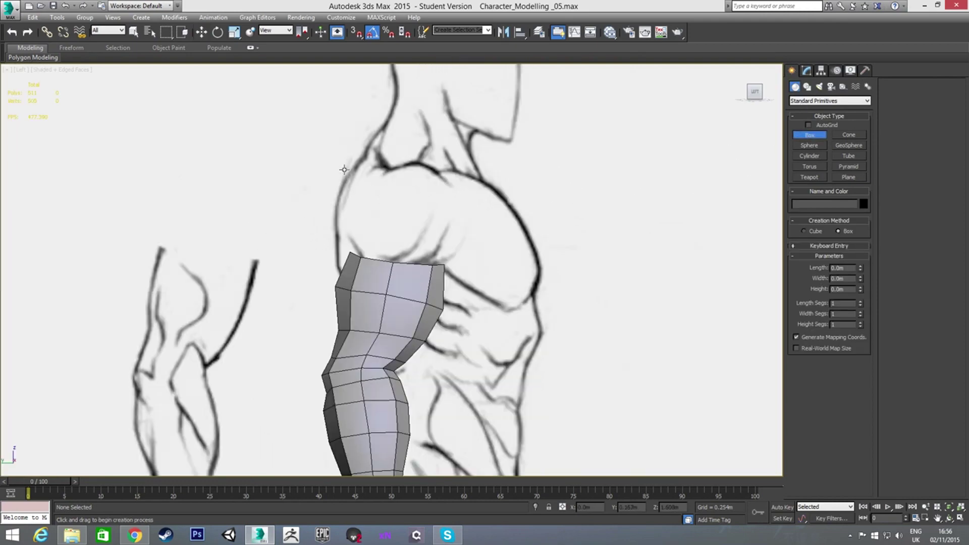
left_click_drag(342, 263, 457, 162)
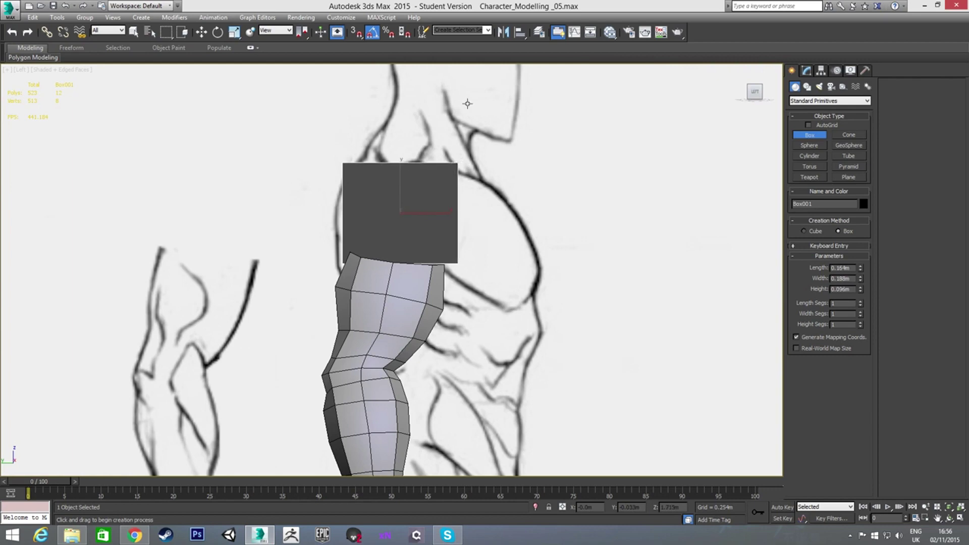
key("alt+x")
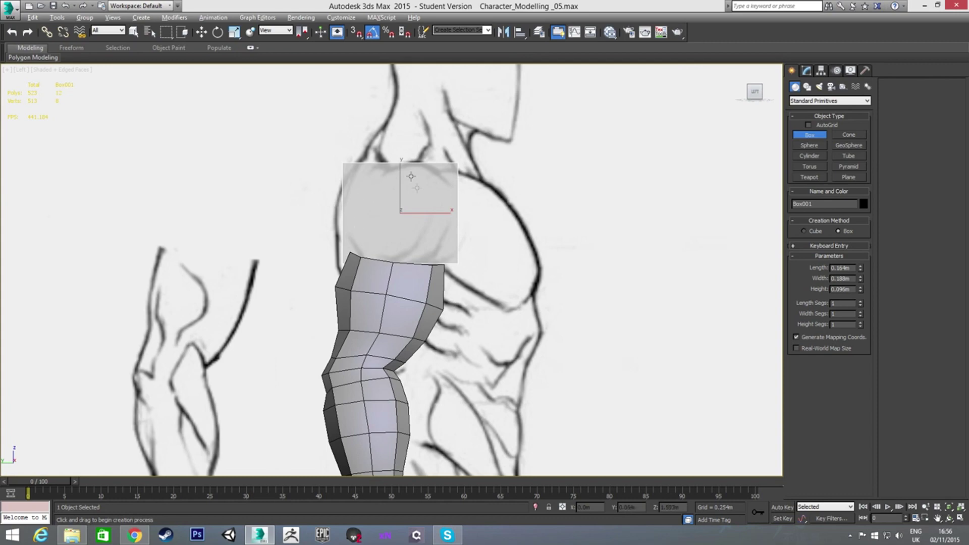
key("alt+x")
In Front view, move the box left onto the shoulder and raise its Height to about 0.173m.
key("f")
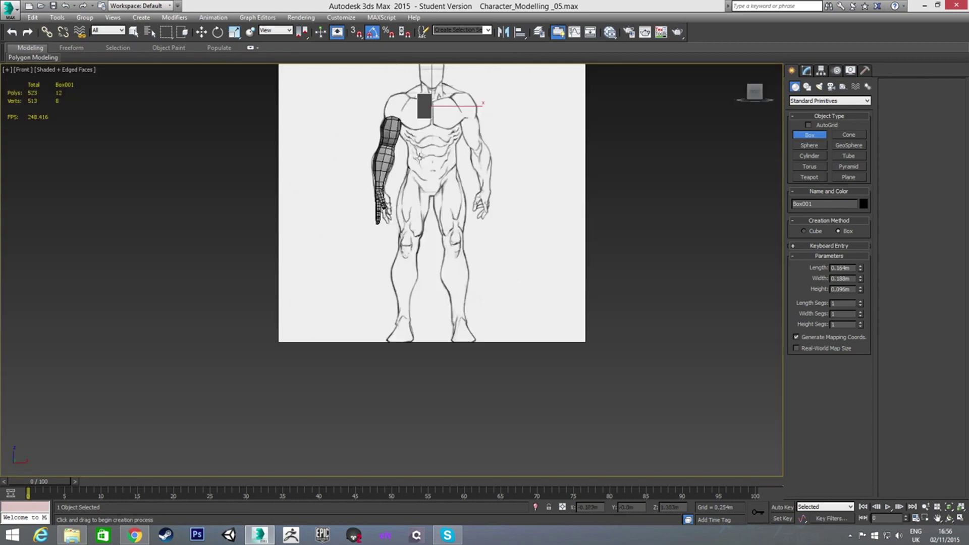
scroll(407, 81, "up", 5)
key("w")
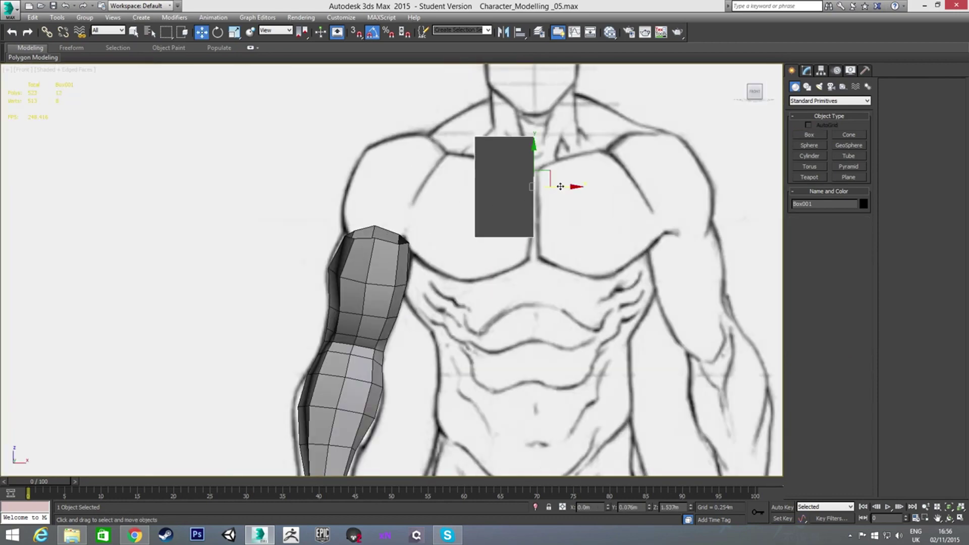
left_click_drag(560, 187, 474, 188)
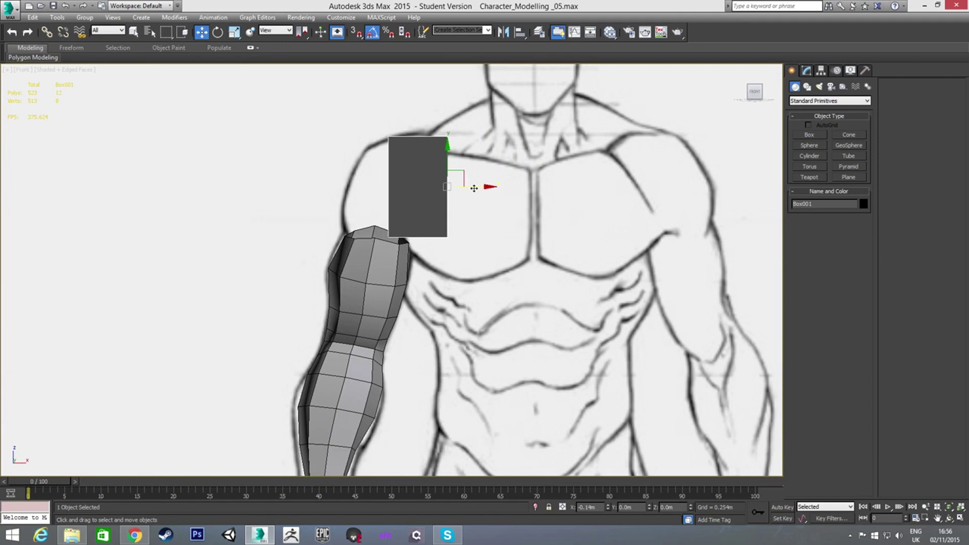
left_click(807, 70)
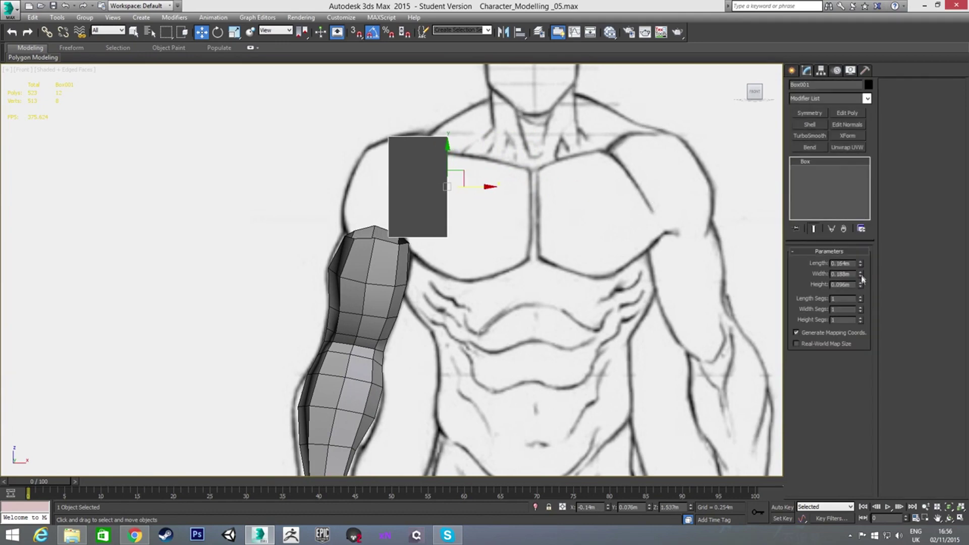
left_click_drag(860, 284, 854, 248)
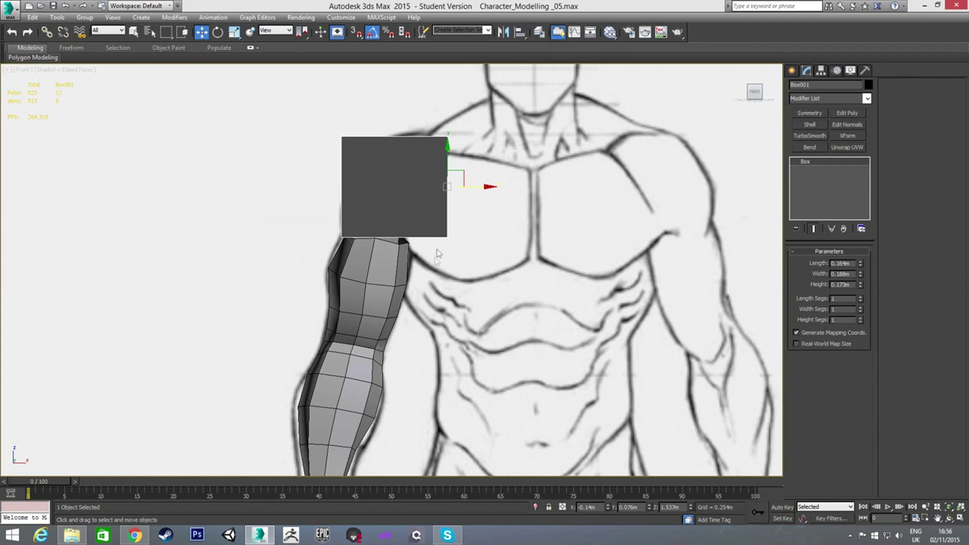
right_click(494, 213)
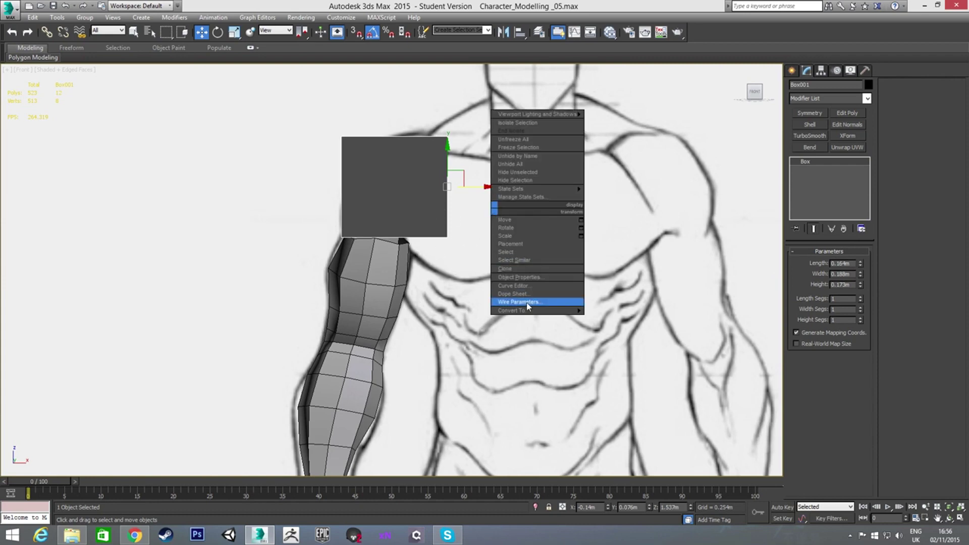
Convert the box to Editable Poly, then enter Vertex mode with see-through display in Front view.
left_click(599, 319)
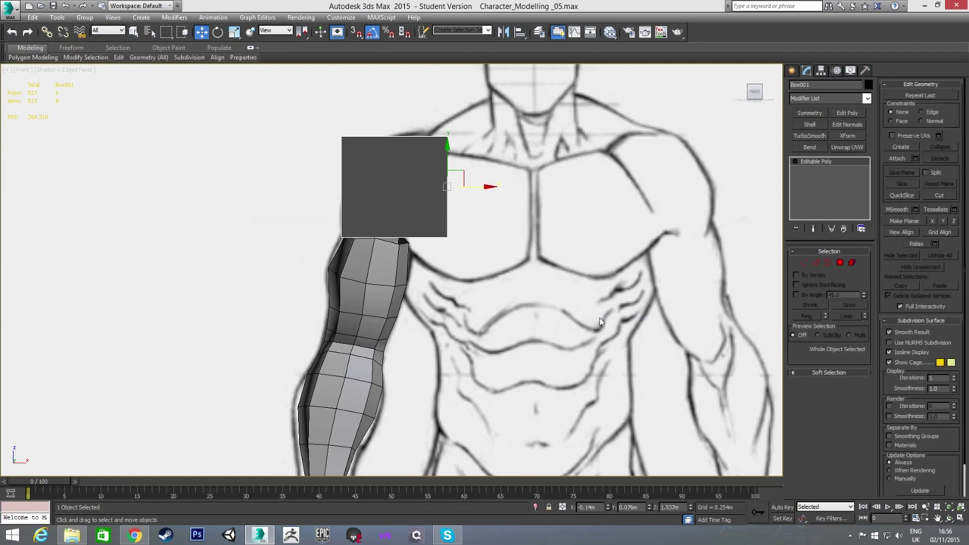
key("m")
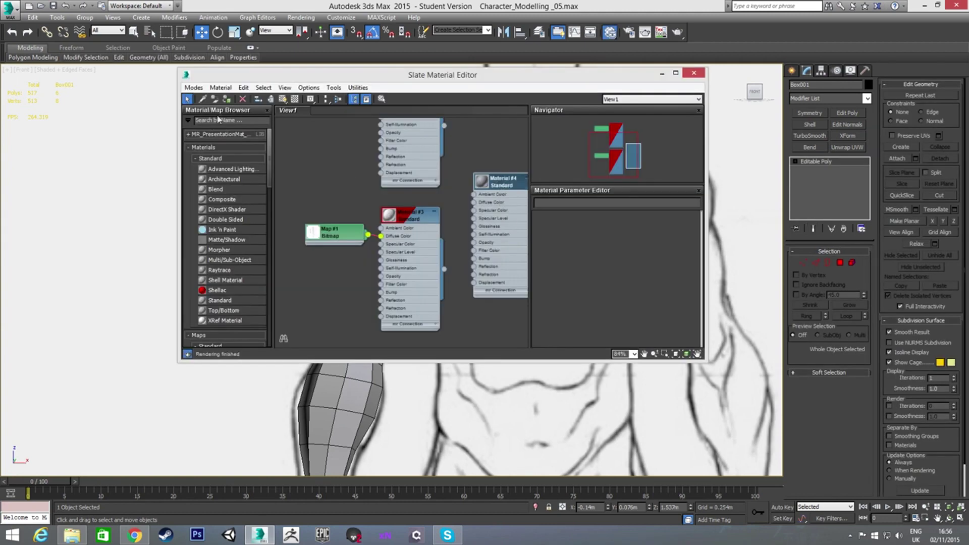
key("m")
middle_click_drag(370, 190, 415, 195, "alt")
key("f")
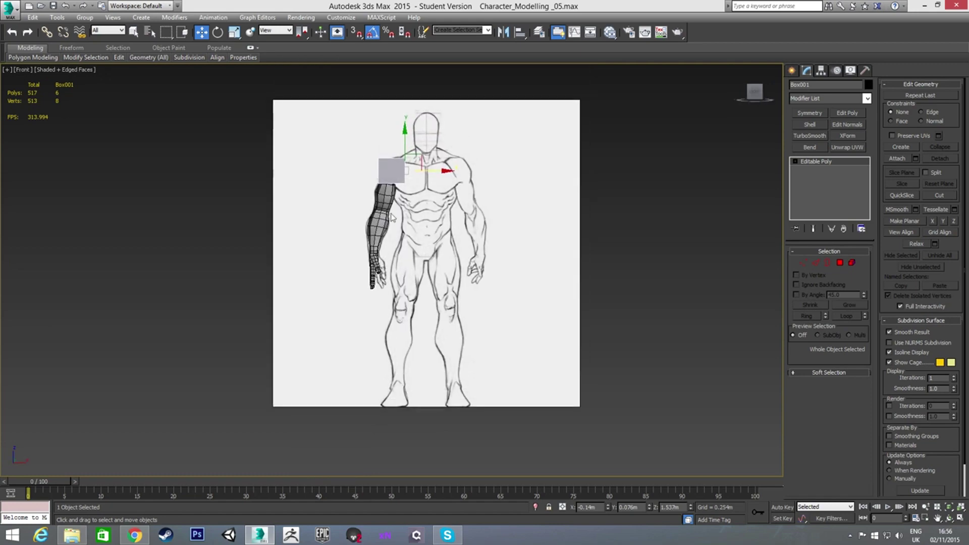
scroll(404, 191, "up", 3)
scroll(397, 178, "up", 3)
middle_click_drag(426, 174, 466, 207)
key("1")
key("alt+x")
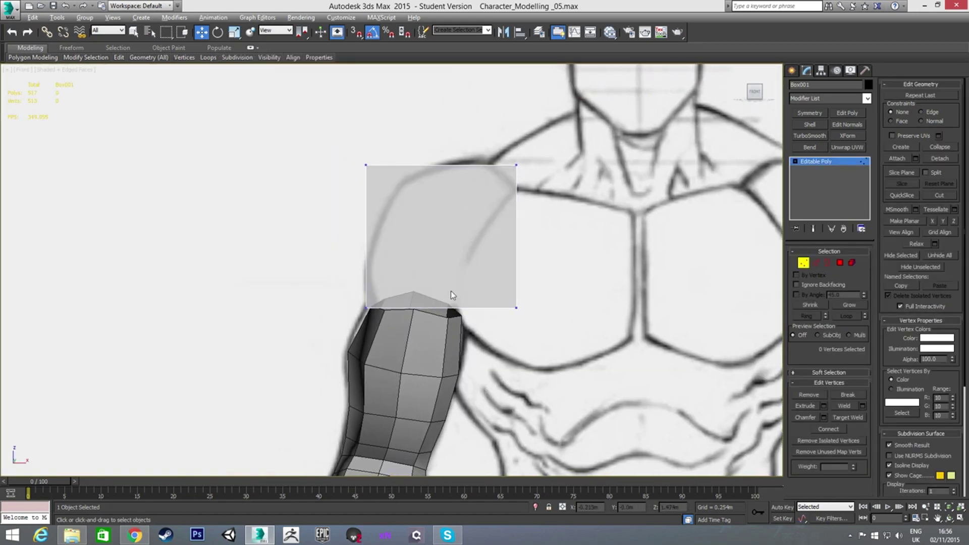
Pull the box's top-right corner down to the shoulder and shift its lower-right corner left.
middle_click_drag(452, 248, 460, 216)
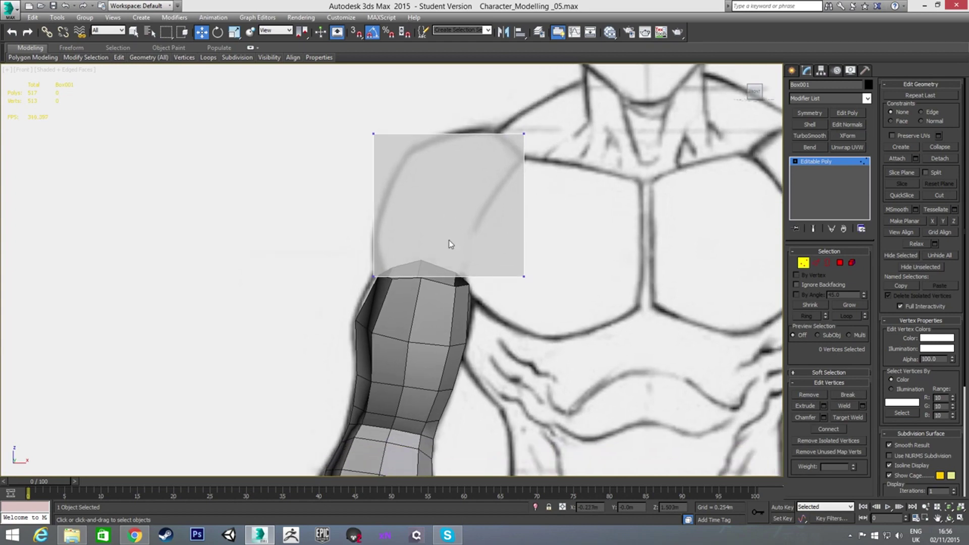
left_click_drag(544, 154, 546, 155)
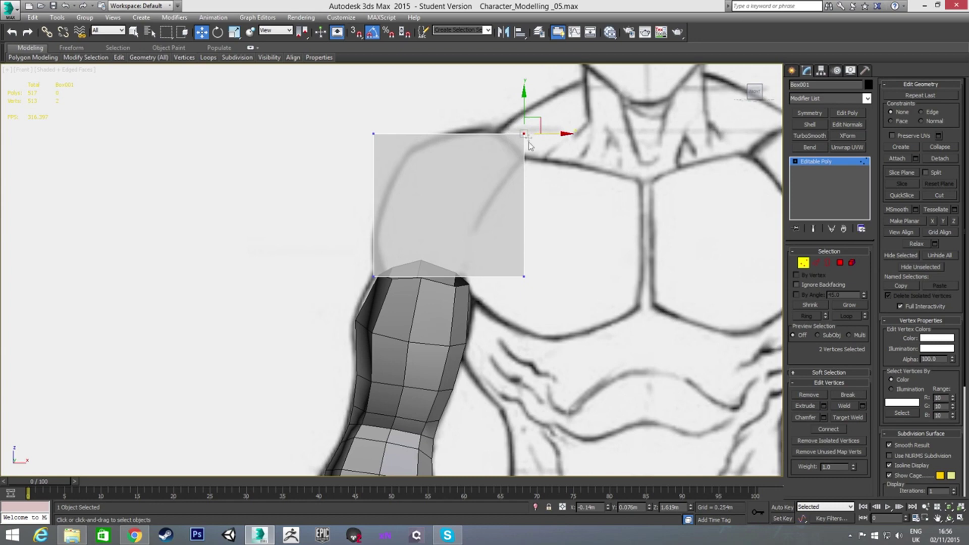
left_click_drag(533, 123, 538, 144)
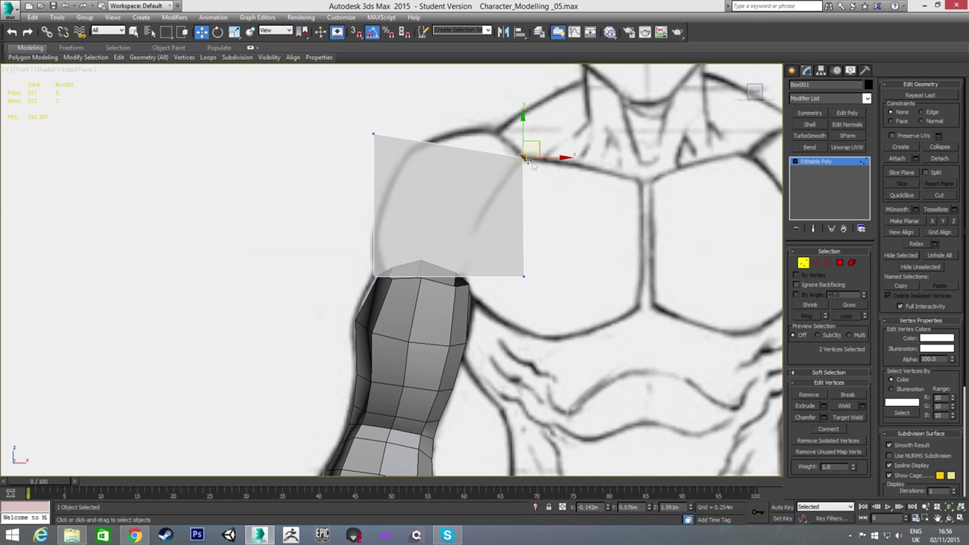
left_click_drag(513, 257, 548, 299)
left_click_drag(536, 266, 473, 275)
Move the panel's lower-left corner vertices right onto the arm top.
middle_click_drag(469, 310, 490, 241)
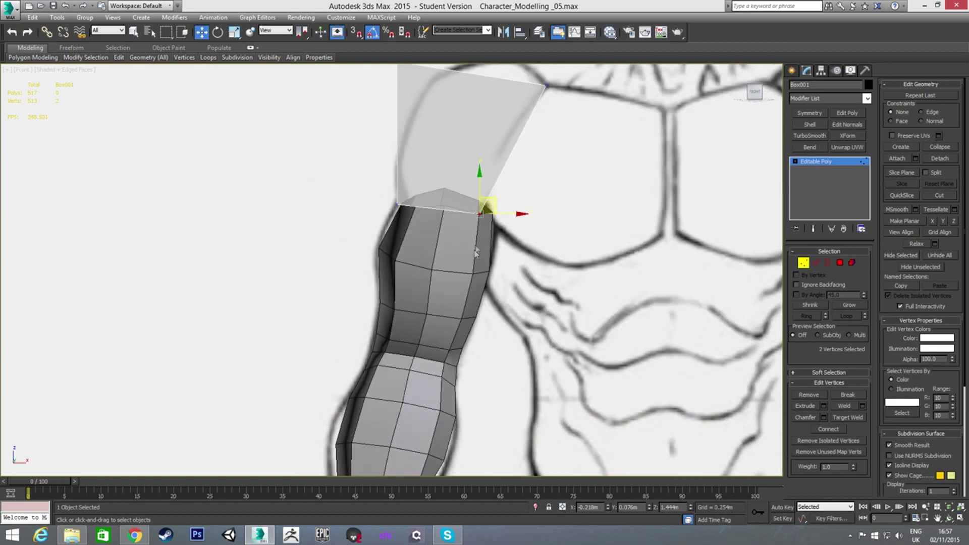
scroll(505, 197, "up", 1)
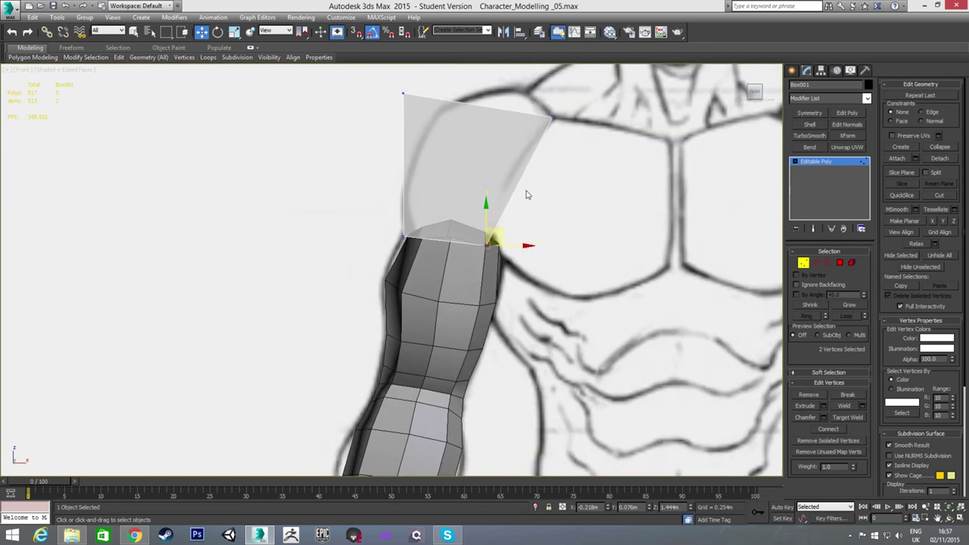
scroll(477, 222, "up", 2)
left_click(355, 251)
left_click_drag(368, 241, 396, 240)
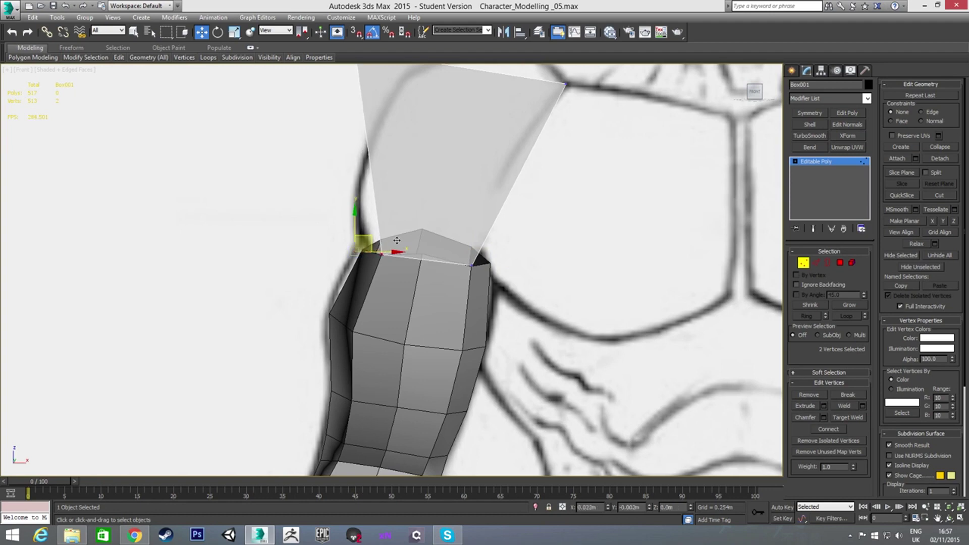
left_click(381, 255)
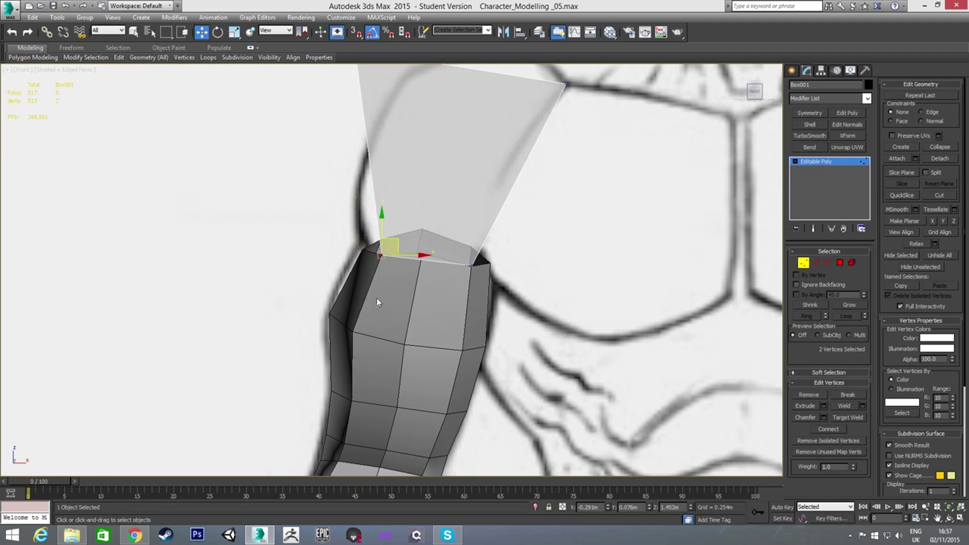
Move the top-left corner right to narrow the panel.
scroll(417, 166, "up", 1)
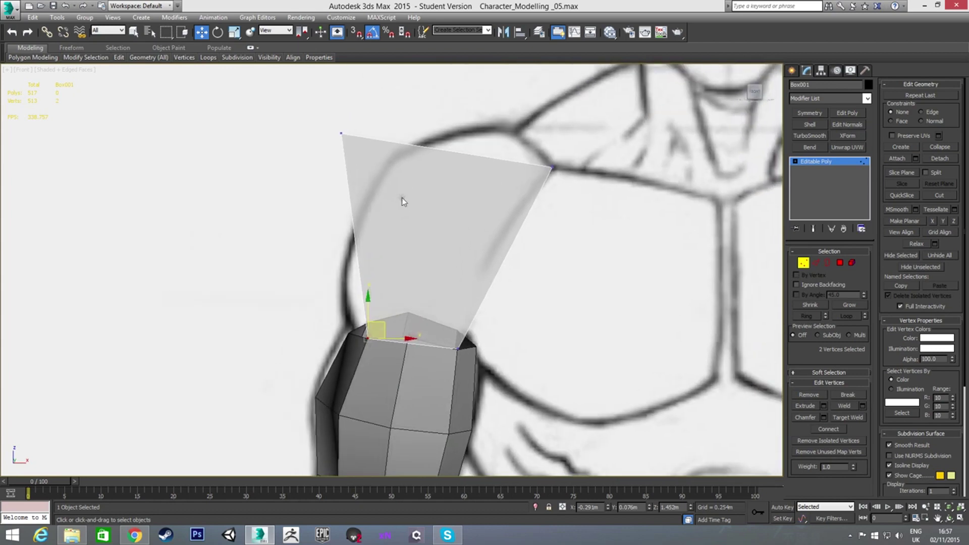
scroll(400, 200, "up", 3)
left_click(316, 107)
scroll(362, 151, "down", 1)
scroll(353, 144, "down", 1)
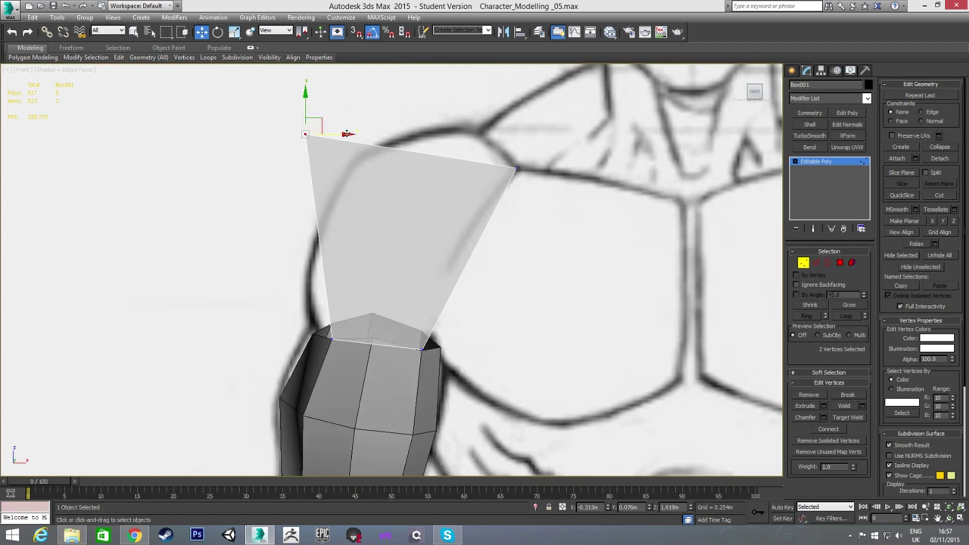
scroll(389, 133, "down", 1)
scroll(364, 152, "down", 1)
mouse_move(342, 149)
left_mouse_down()
mouse_move(451, 155)
mouse_move(413, 174)
mouse_move(415, 151)
left_mouse_up()
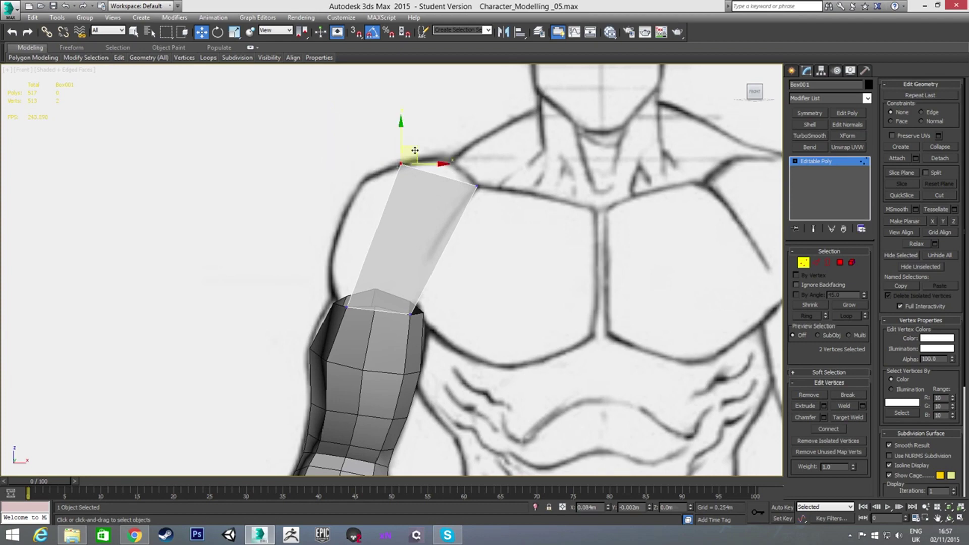
key("2")
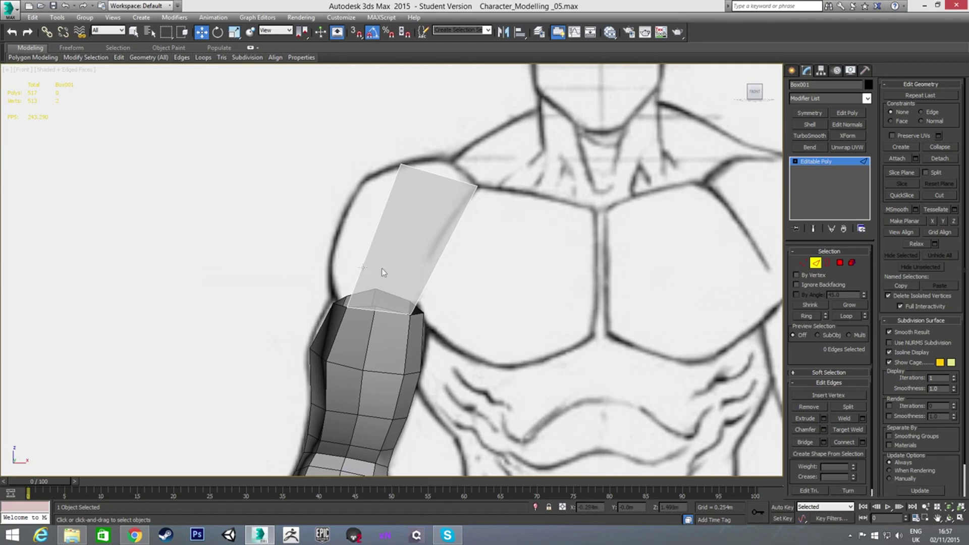
Connect the panel's side edge ring with 3 segments.
left_click_drag(361, 226, 463, 251)
right_click(470, 264)
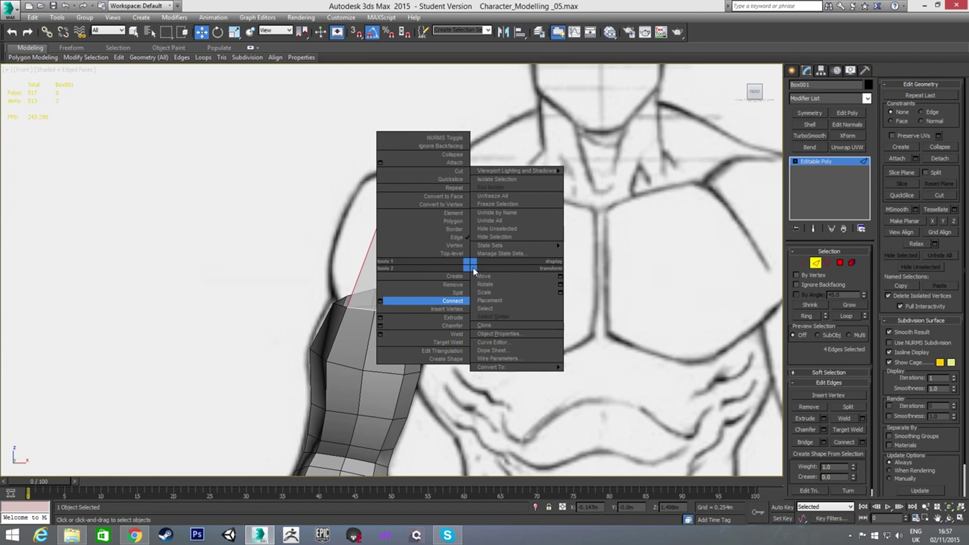
left_click(381, 302)
left_click(400, 275)
left_click(399, 275)
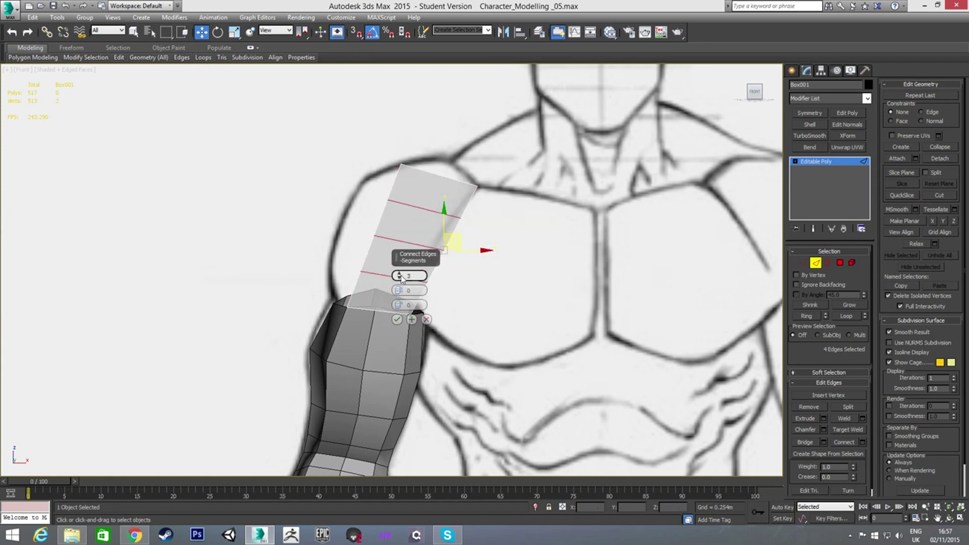
left_click(396, 319)
Move the panel's right-side vertices to follow the chest outline.
key("1")
mouse_move(453, 214)
left_mouse_down()
mouse_move(477, 235)
mouse_move(469, 196)
left_mouse_up()
left_click(443, 250)
mouse_move(459, 237)
left_mouse_down()
mouse_move(411, 231)
mouse_move(428, 227)
left_mouse_up()
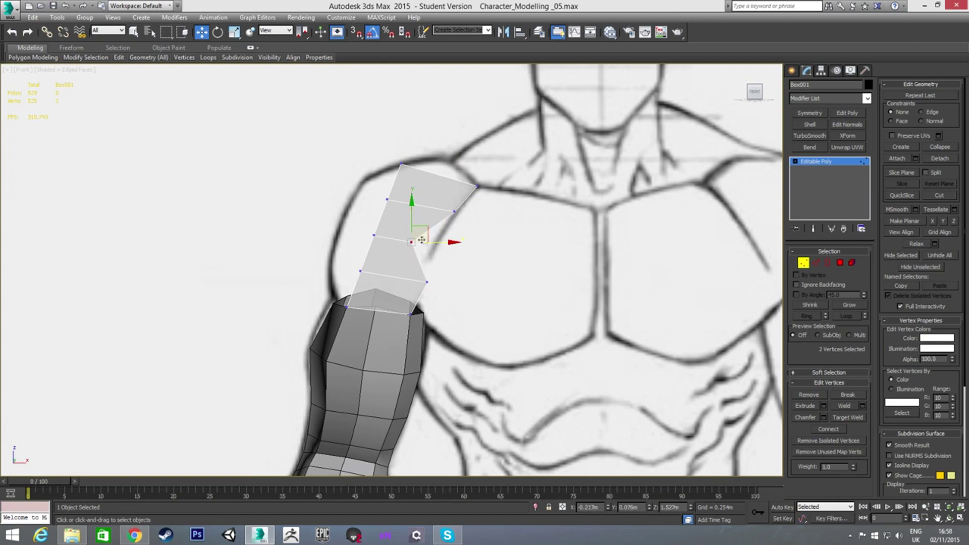
left_click_drag(428, 228, 450, 233)
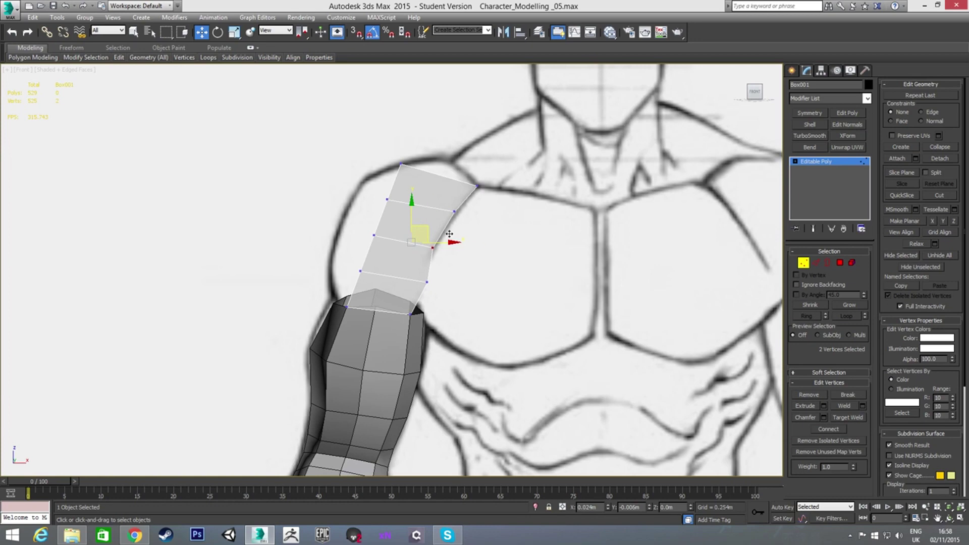
left_click(421, 281)
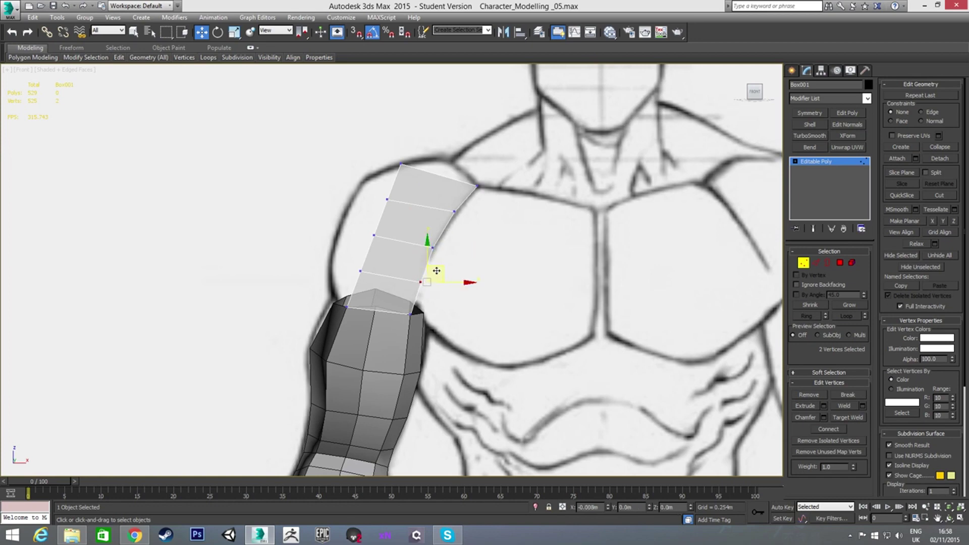
left_click(489, 242)
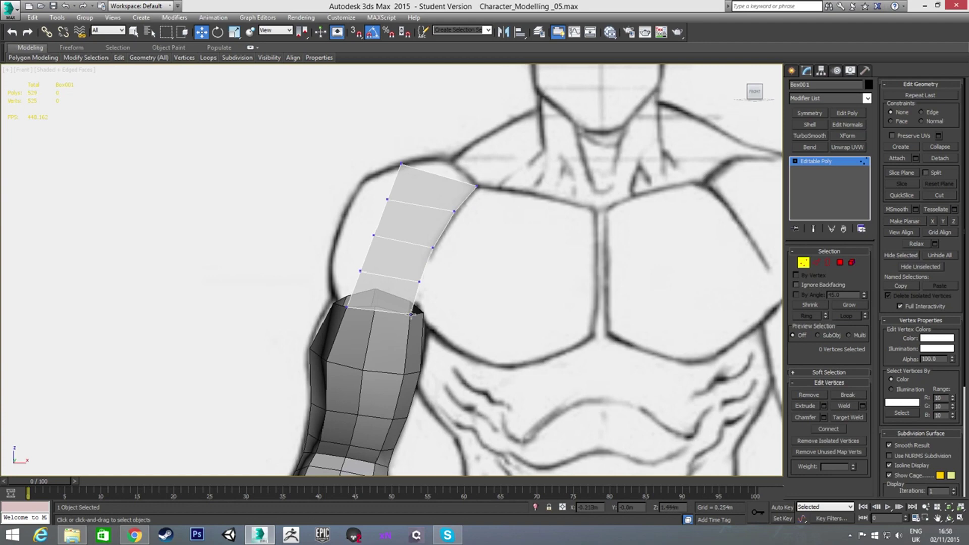
Push the panel's upper, middle and lower left points outward along the shoulder curve.
mouse_move(367, 189)
left_mouse_down()
mouse_move(407, 214)
mouse_move(381, 175)
mouse_move(364, 179)
left_mouse_up()
left_click(373, 235)
left_click_drag(373, 235, 352, 216)
left_click(360, 270)
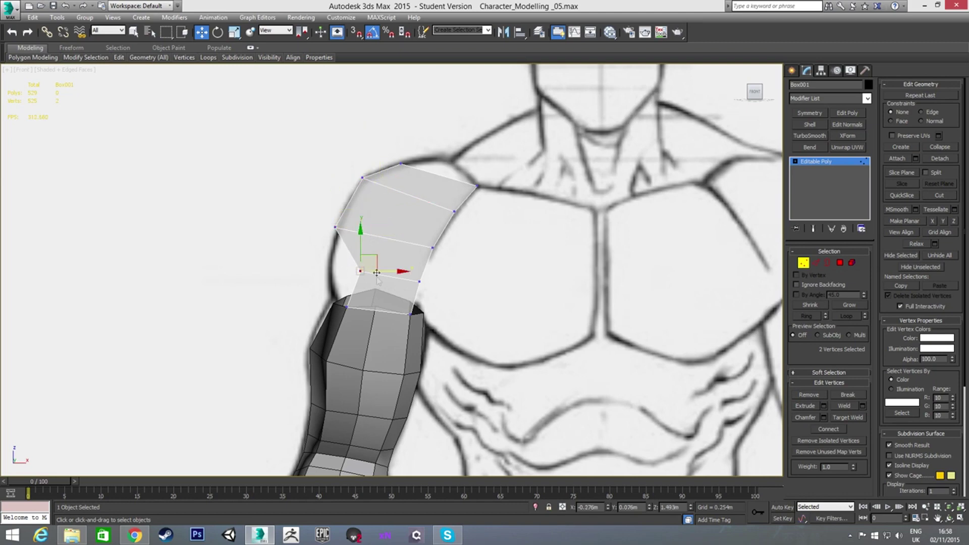
left_click_drag(377, 259, 354, 271)
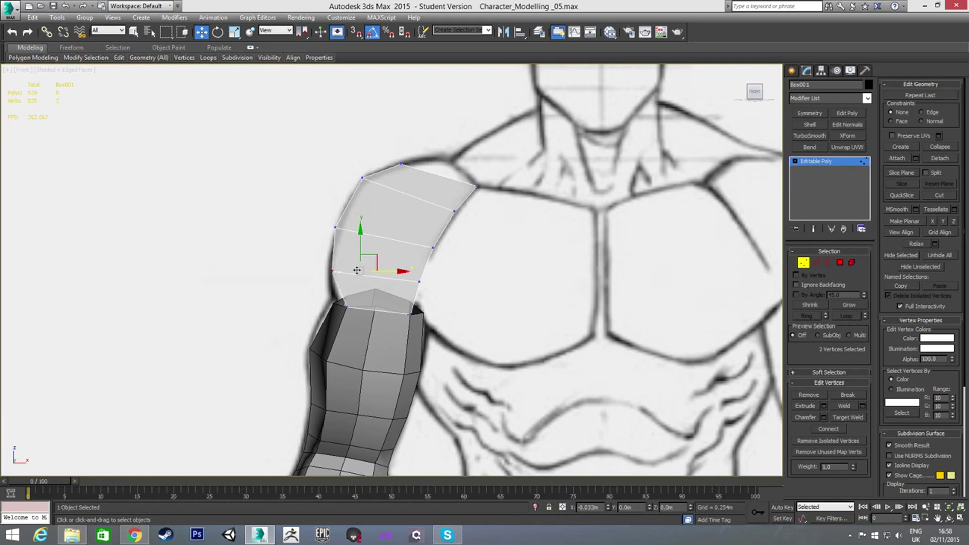
left_click(287, 290)
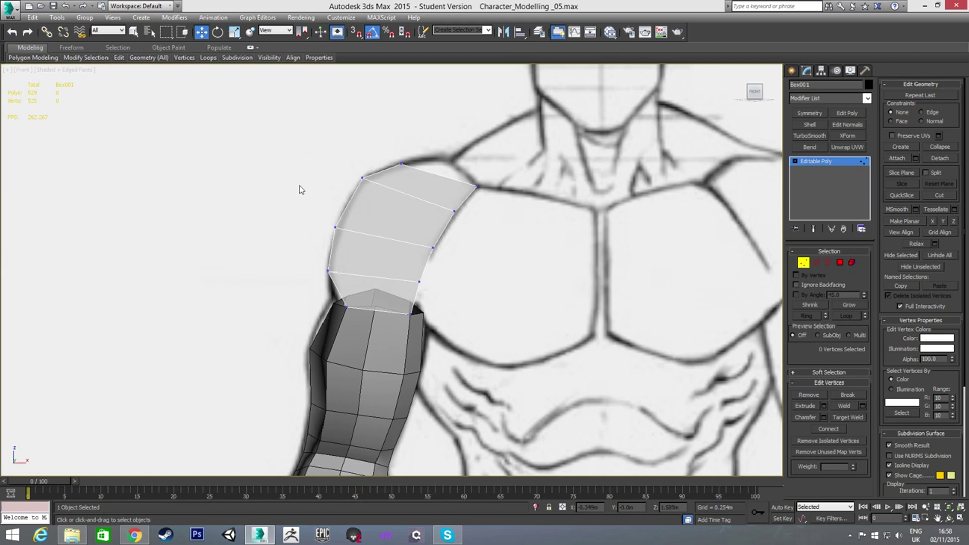
Nudge the left-edge points onto the outline, move the top point right and down, and orbit to check.
left_click_drag(366, 275, 368, 279)
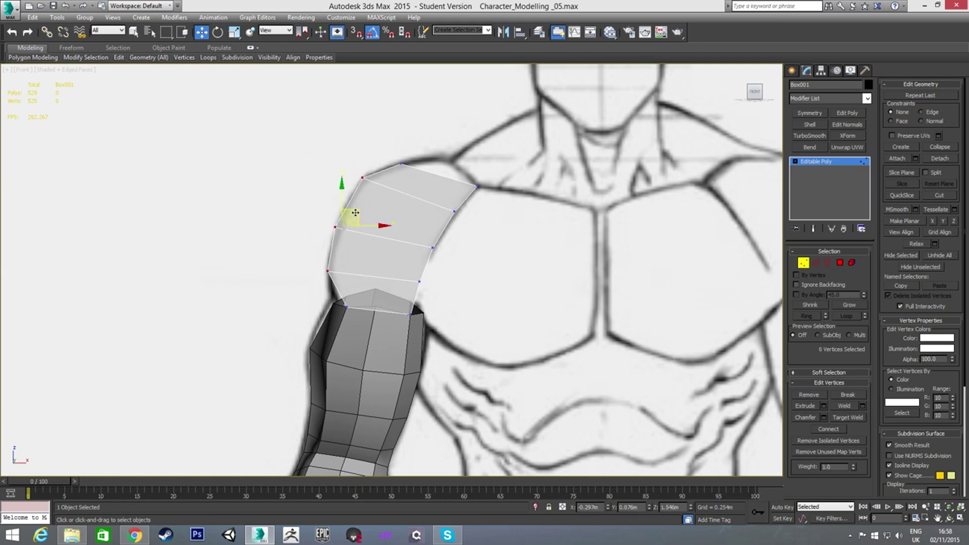
left_click_drag(357, 213, 362, 218)
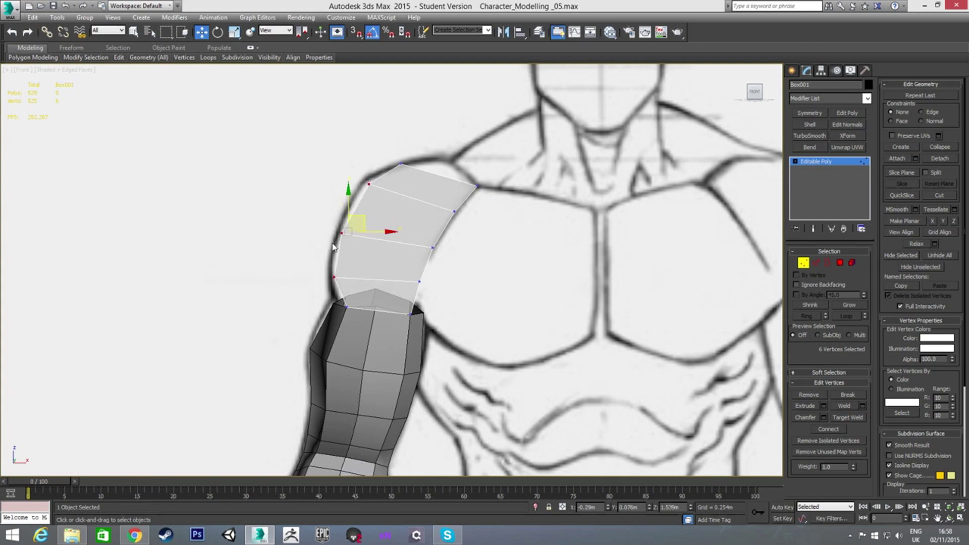
left_click(398, 164)
left_click_drag(416, 150, 427, 155)
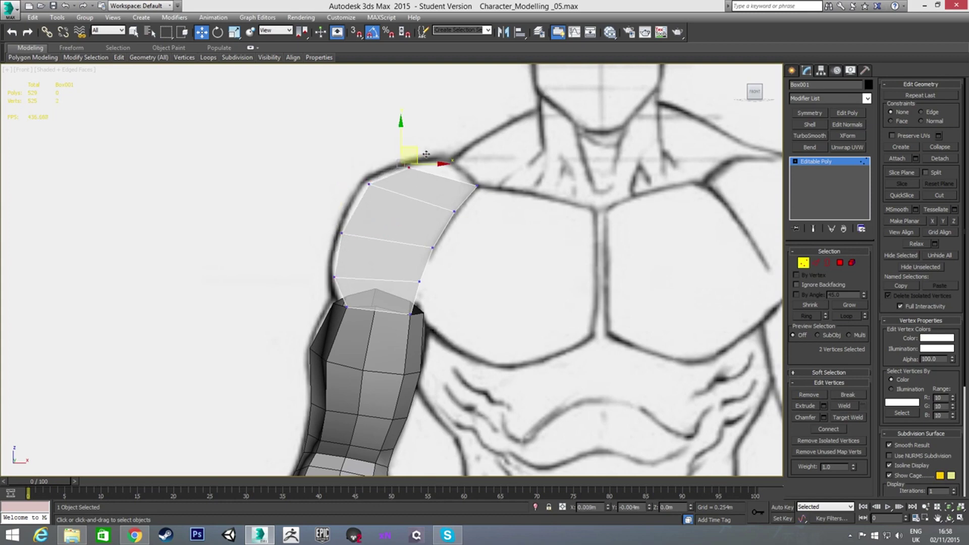
left_click(323, 184)
mouse_move(364, 208)
middle_mouse_down("alt")
mouse_move(437, 210)
mouse_move(410, 167)
middle_mouse_up("alt")
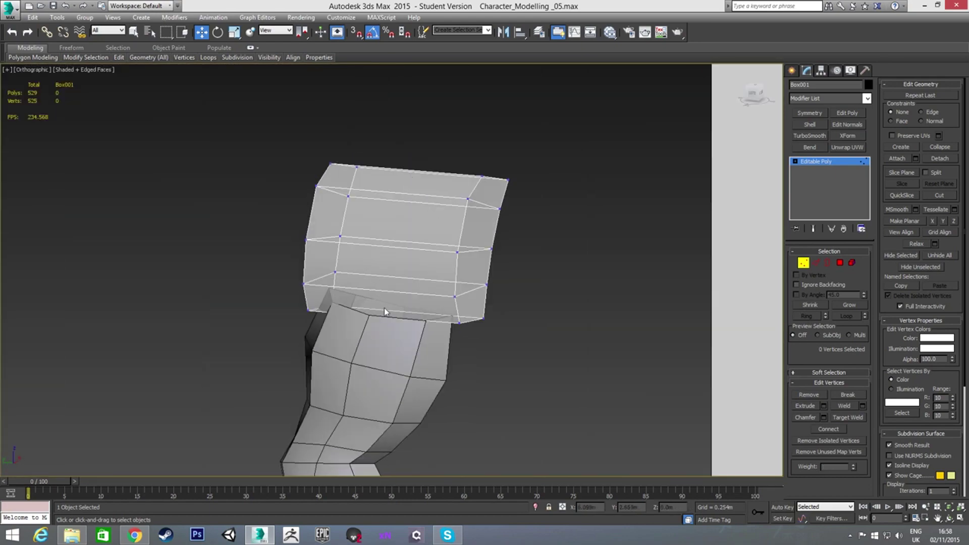
In Front view, select the cap's edge ring and preview a three-segment Connect.
key("f")
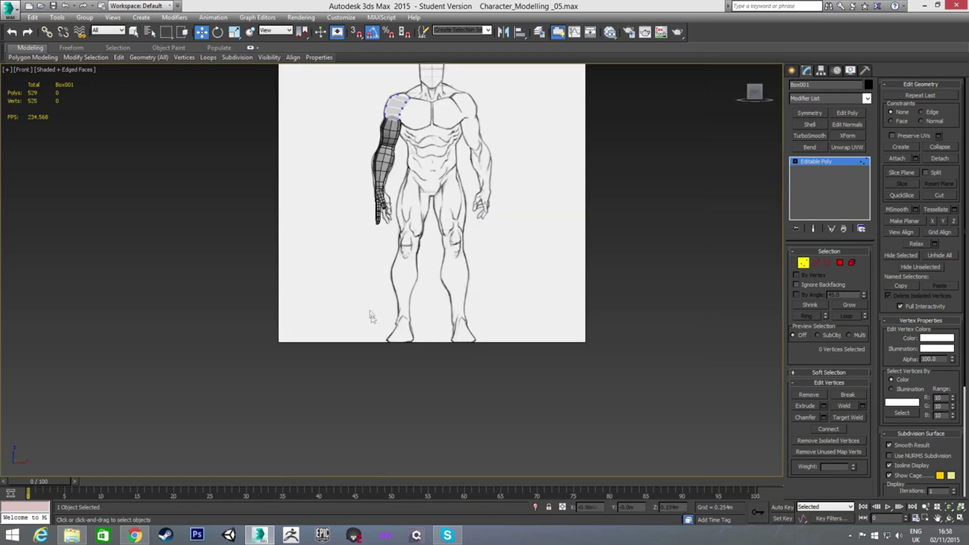
scroll(386, 232, "up", 3)
scroll(390, 228, "up", 2)
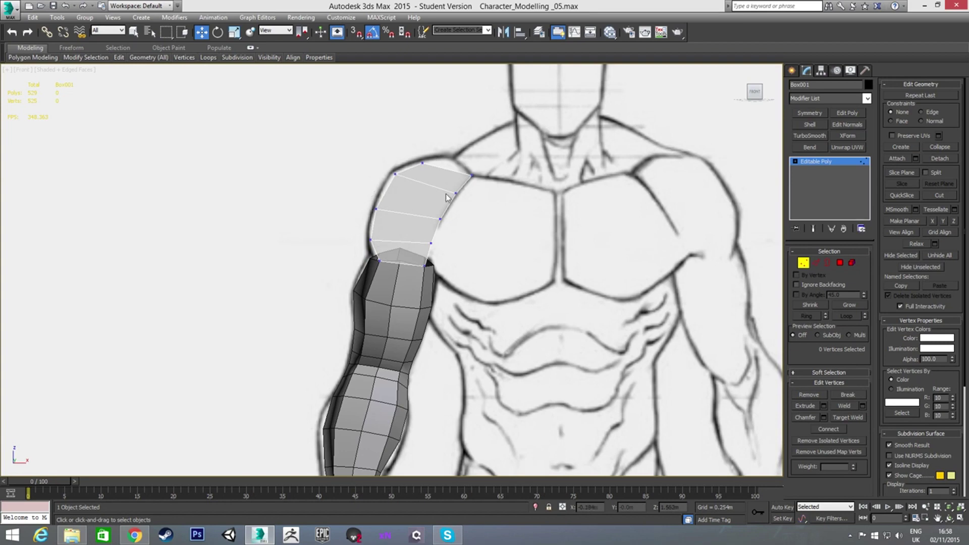
scroll(477, 216, "up", 2)
key("2")
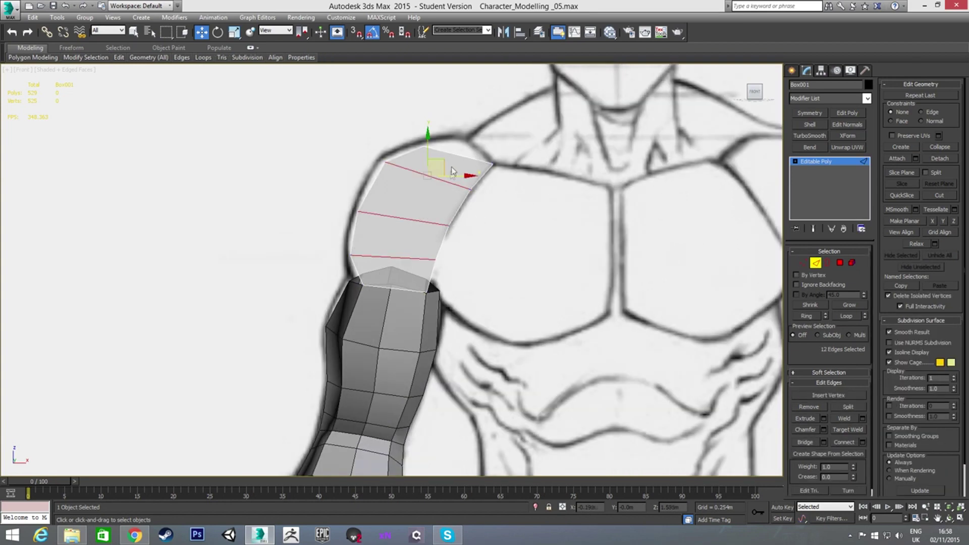
left_click(455, 155)
left_click(435, 176, "shift")
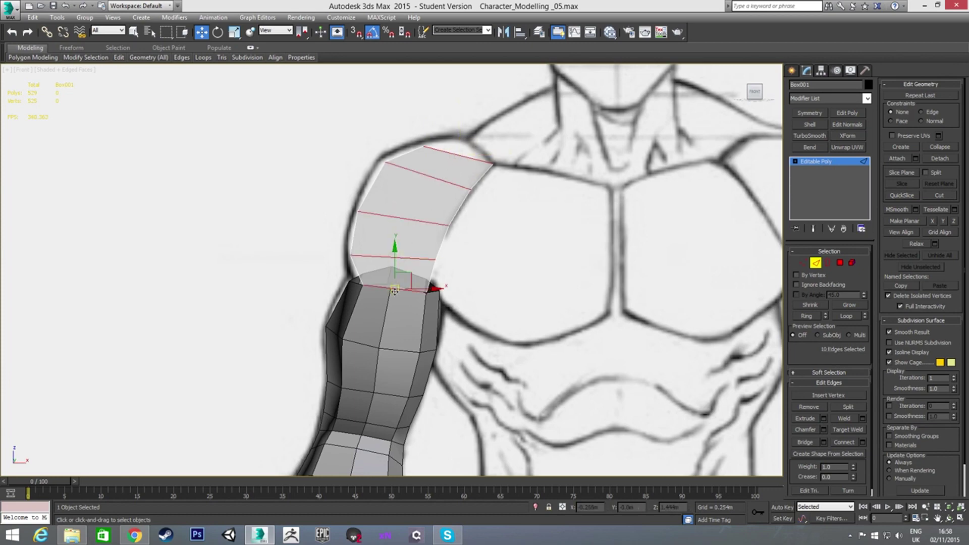
right_click(532, 241)
left_click(440, 275)
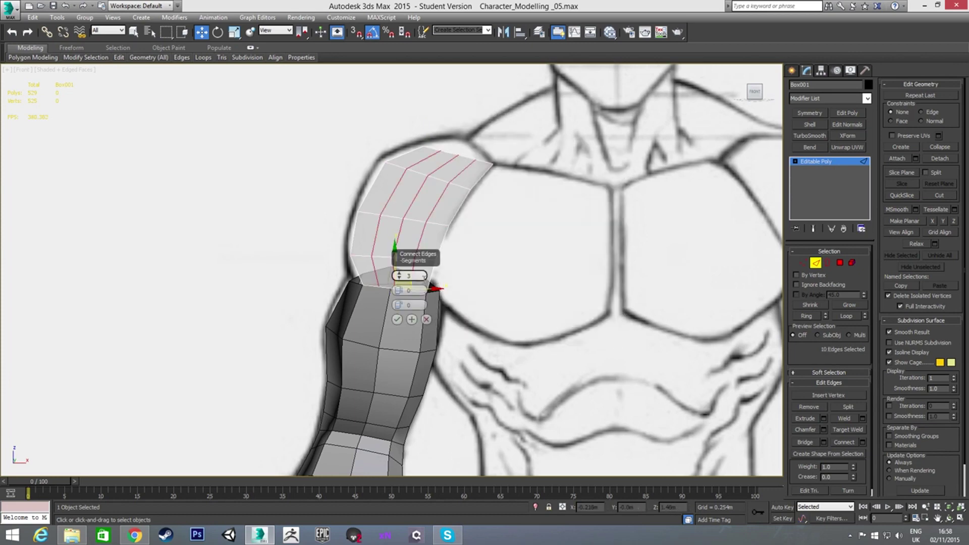
Connect the ring with a single segment and pull the new loop's top point toward the neck.
left_click_drag(398, 279, 399, 291)
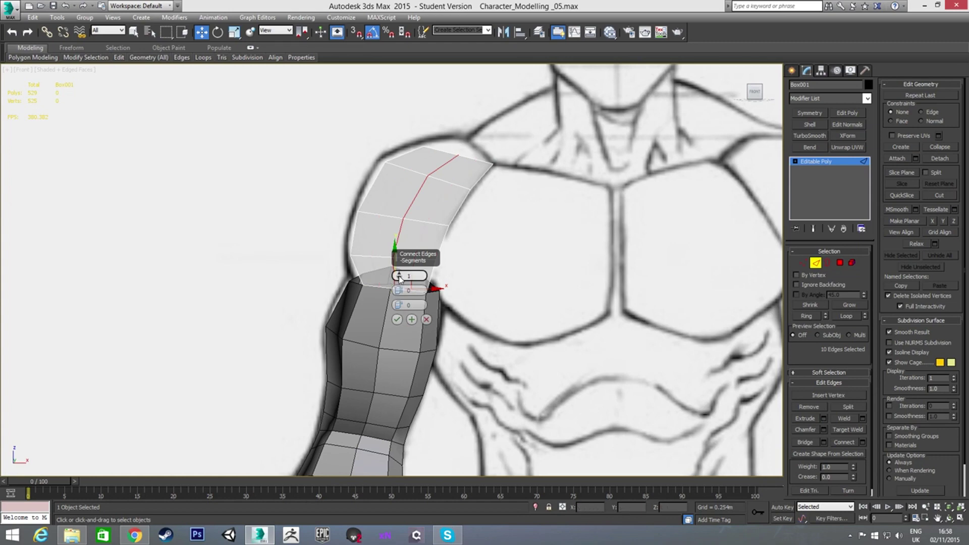
left_click(397, 319)
key("1")
left_click_drag(403, 297, 408, 270)
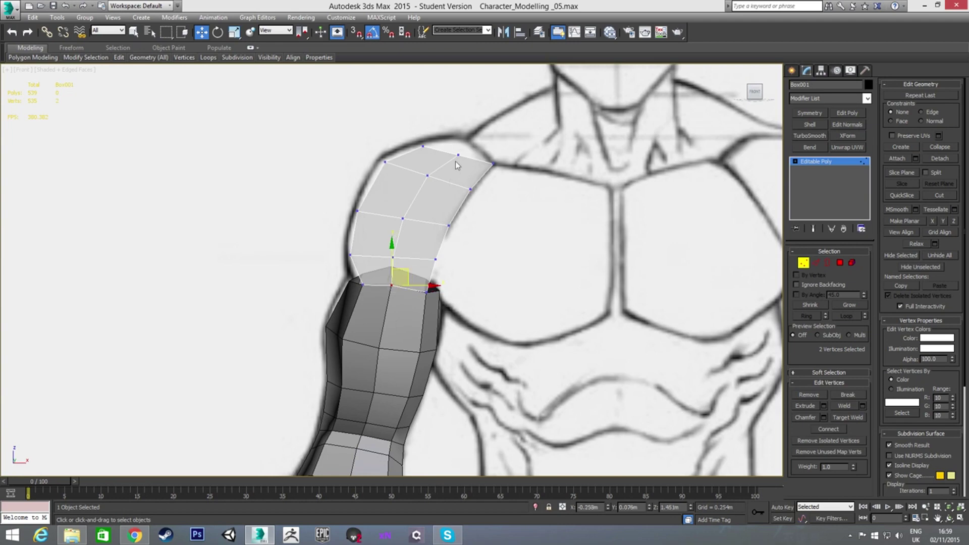
mouse_move(453, 147)
left_mouse_down()
mouse_move(460, 161)
mouse_move(495, 116)
left_mouse_up()
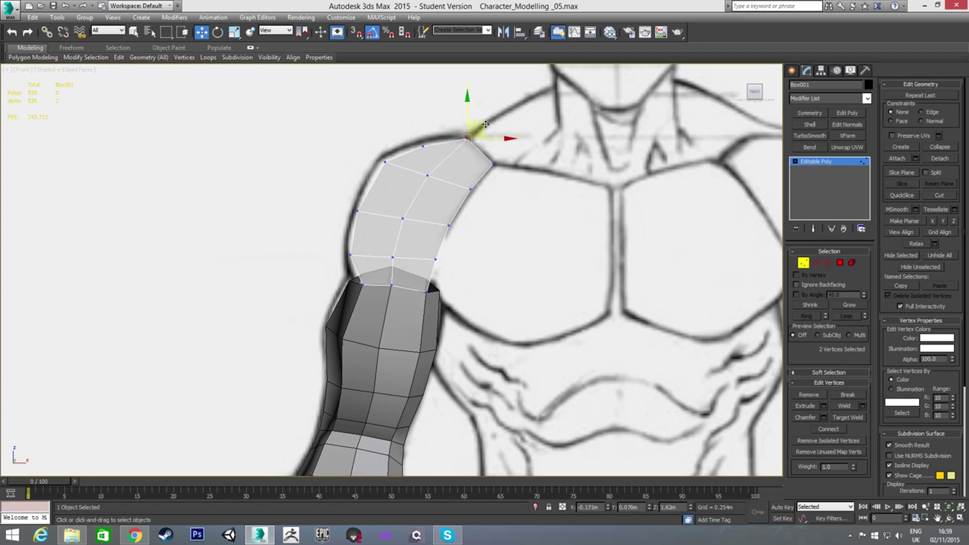
left_click(528, 220)
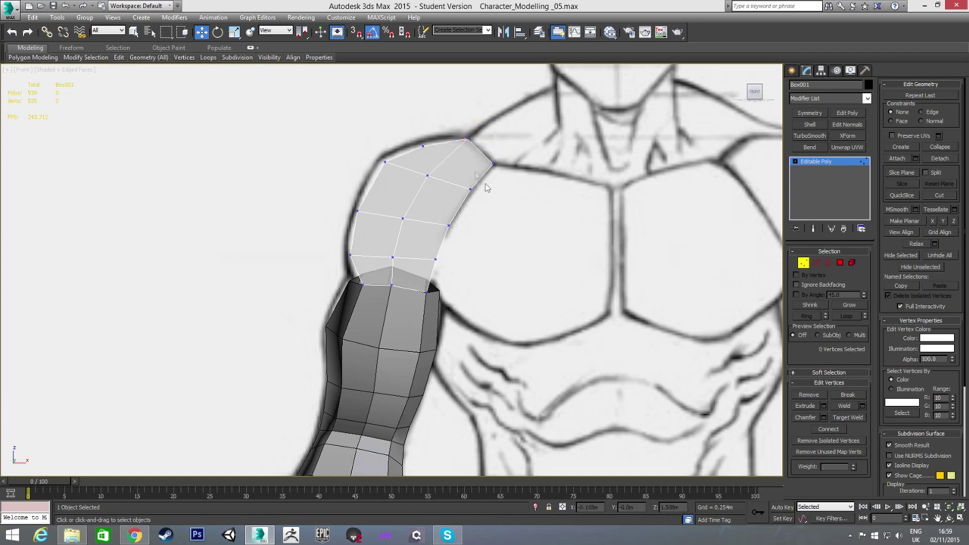
Select the top shoulder point, then select the cap's full edge loop in Edge mode.
left_click(462, 134)
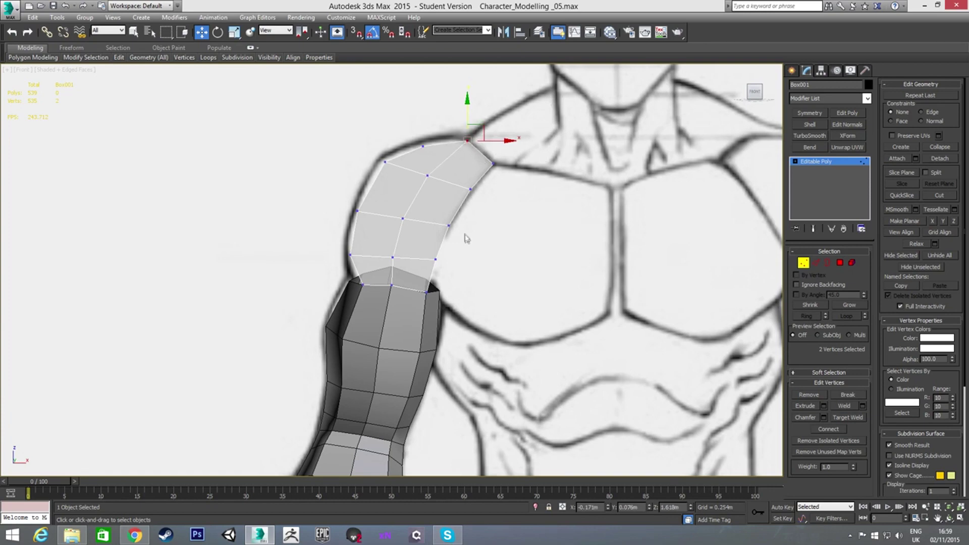
left_click(513, 233)
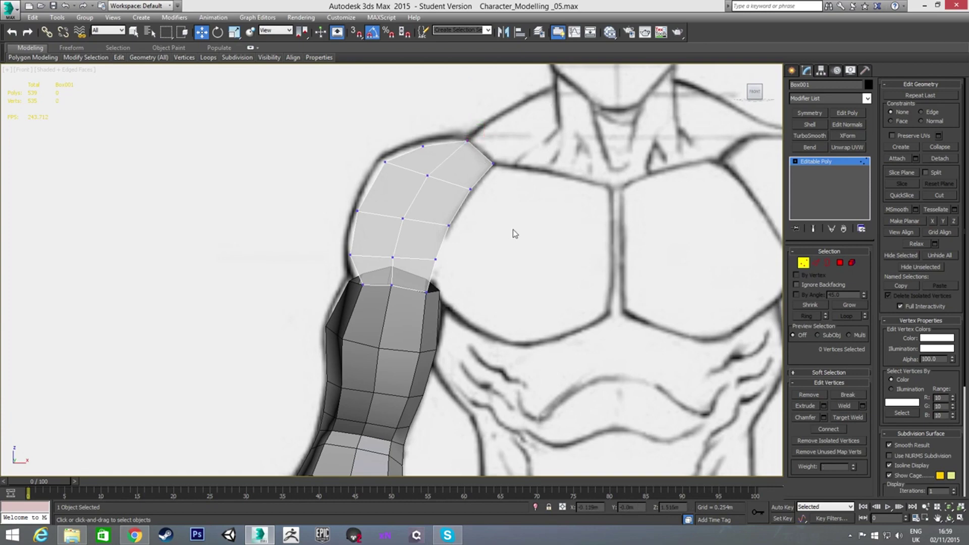
key("2")
double_click(422, 244)
mouse_move(422, 244)
middle_mouse_down("alt")
mouse_move(437, 234)
mouse_move(488, 244)
middle_mouse_up("alt")
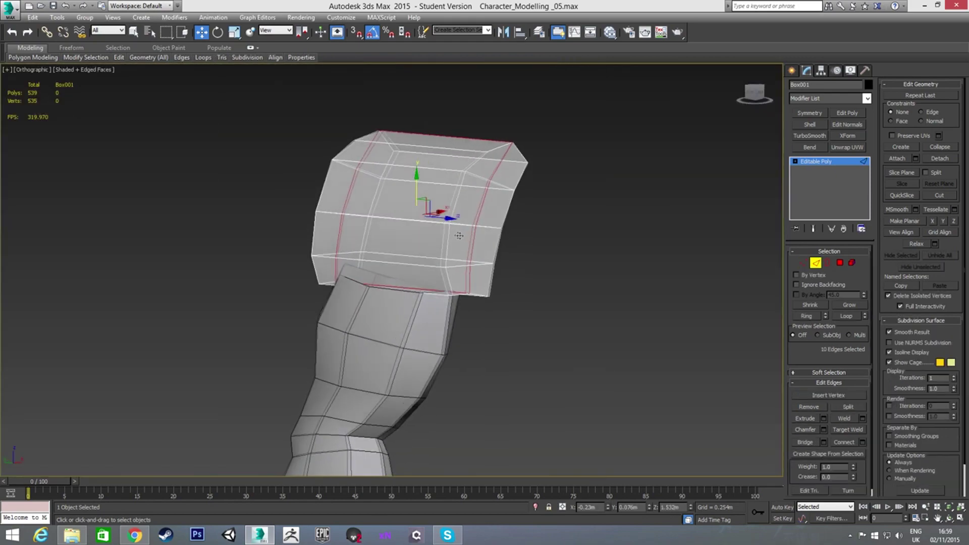
Select the six top vertices of the shoulder cap.
key("l")
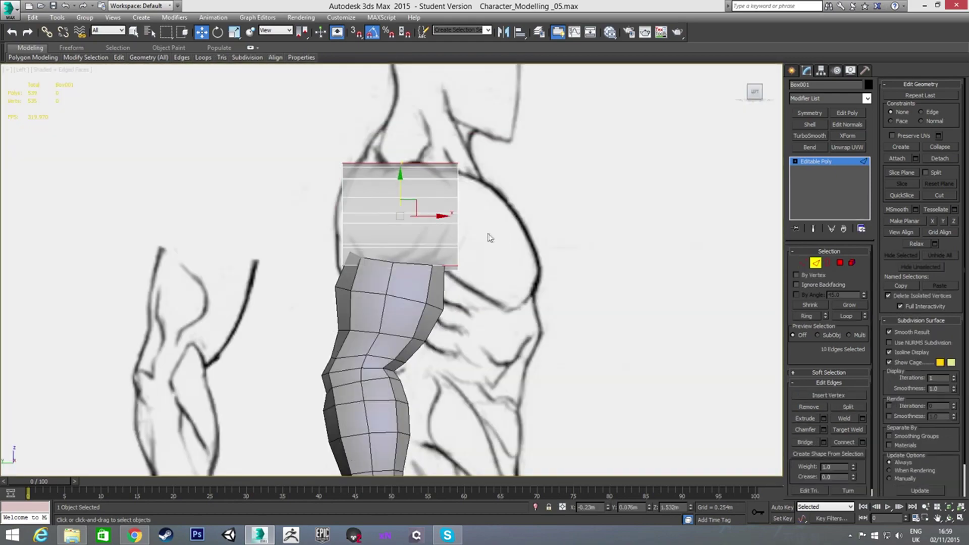
middle_click_drag(507, 243, 578, 234)
scroll(585, 227, "up", 2)
left_click(607, 201)
key("1")
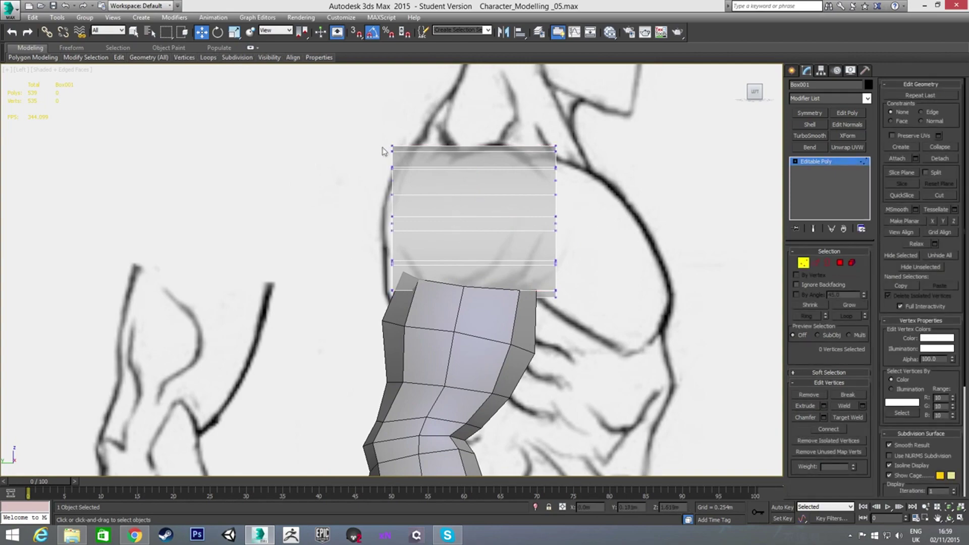
middle_click_drag(416, 173, 360, 184, "alt")
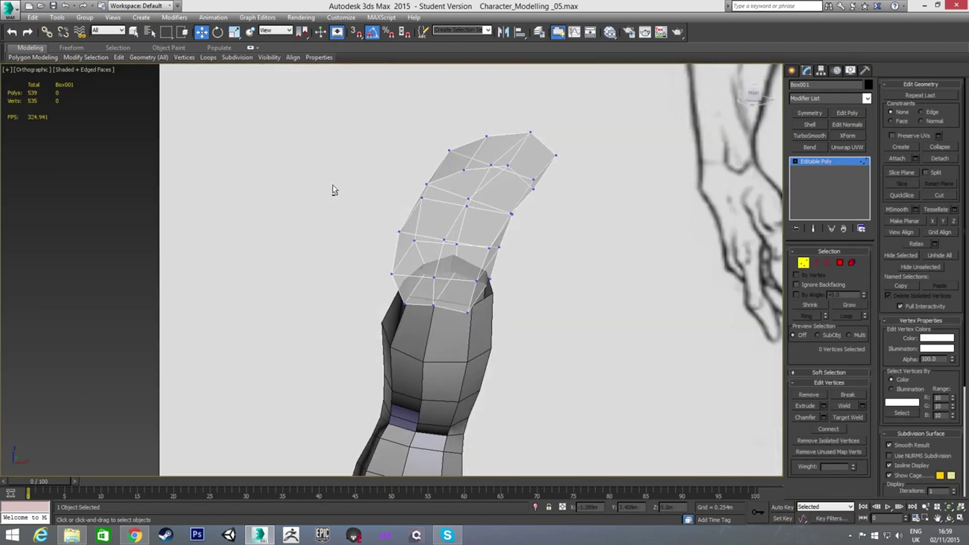
left_click(514, 126)
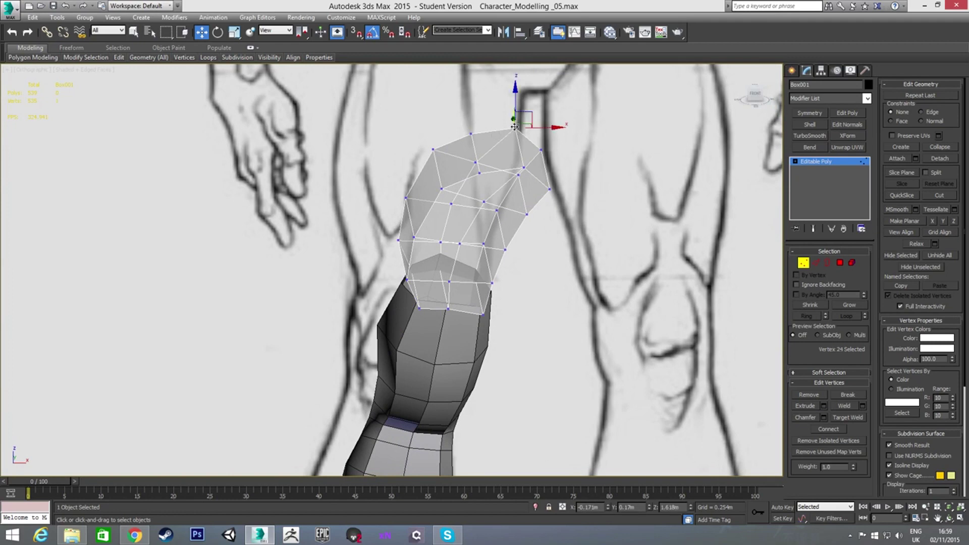
left_click(524, 165, "ctrl")
middle_click_drag(512, 184, 465, 202, "alt")
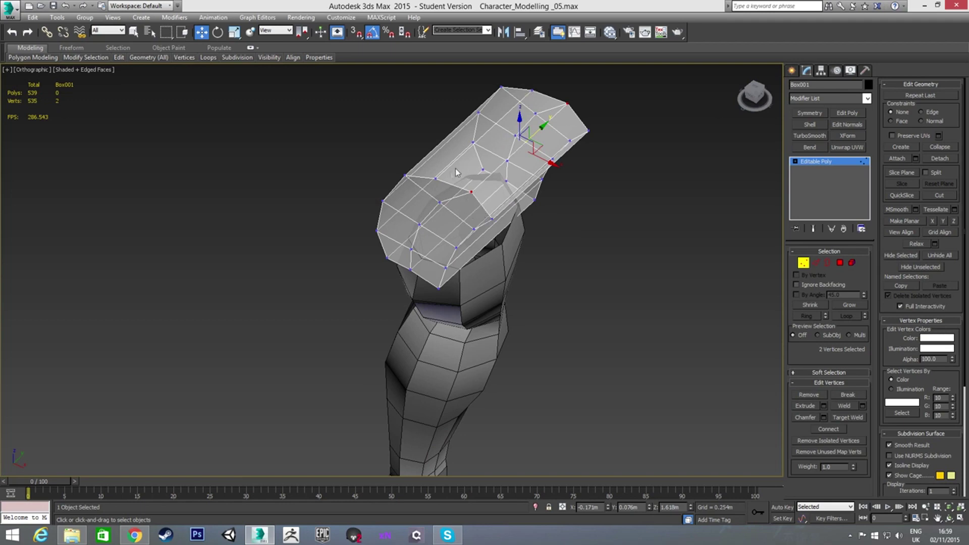
left_click(435, 178, "ctrl")
left_click(532, 90, "ctrl")
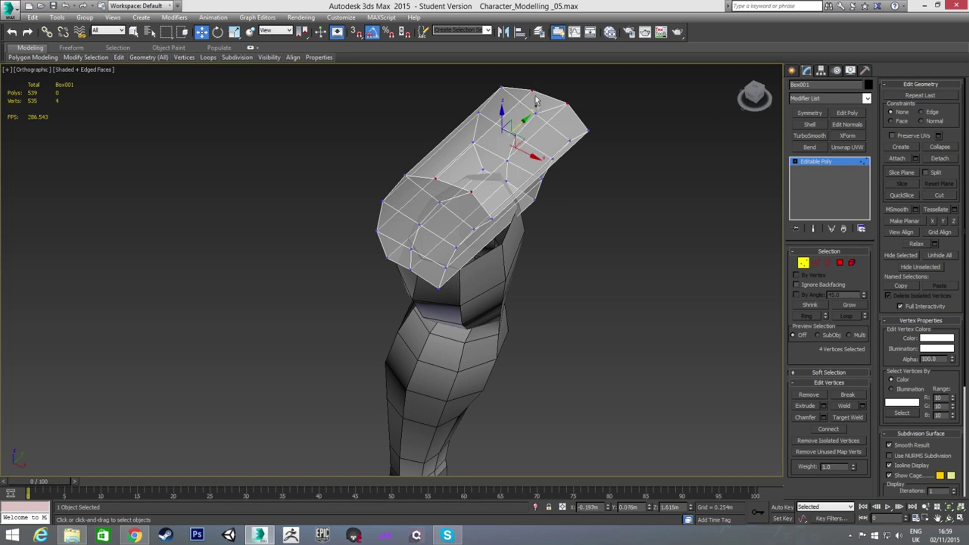
left_click(589, 133, "ctrl")
left_click(493, 220, "ctrl")
In Left view, scale the six top vertices along X to about 62%.
middle_click_drag(493, 222, 509, 190, "alt")
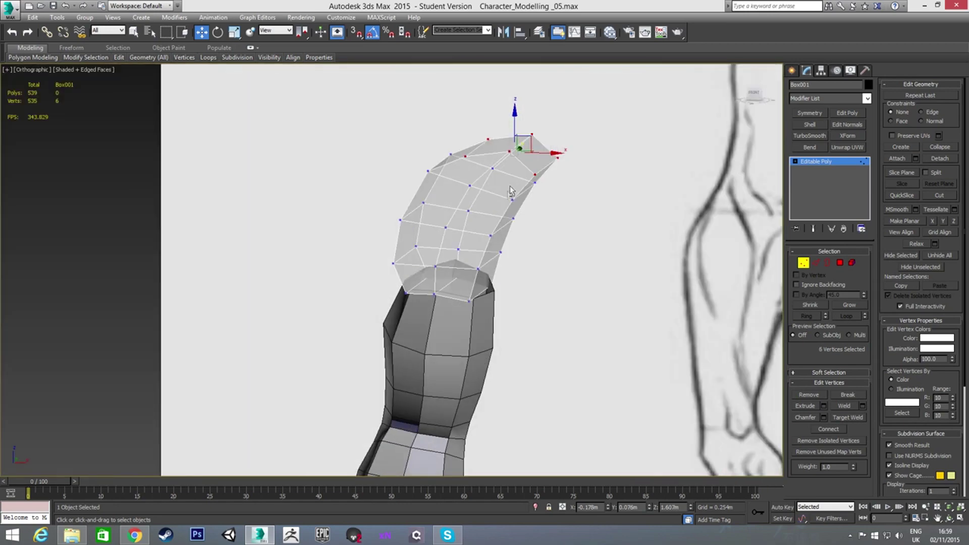
key("l")
scroll(499, 198, "up", 2)
key("r")
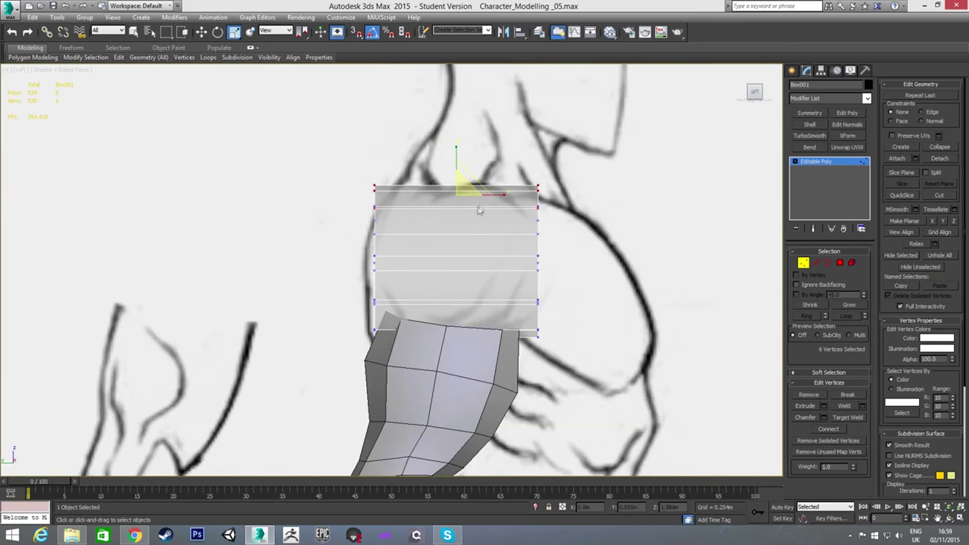
left_click_drag(503, 194, 480, 197)
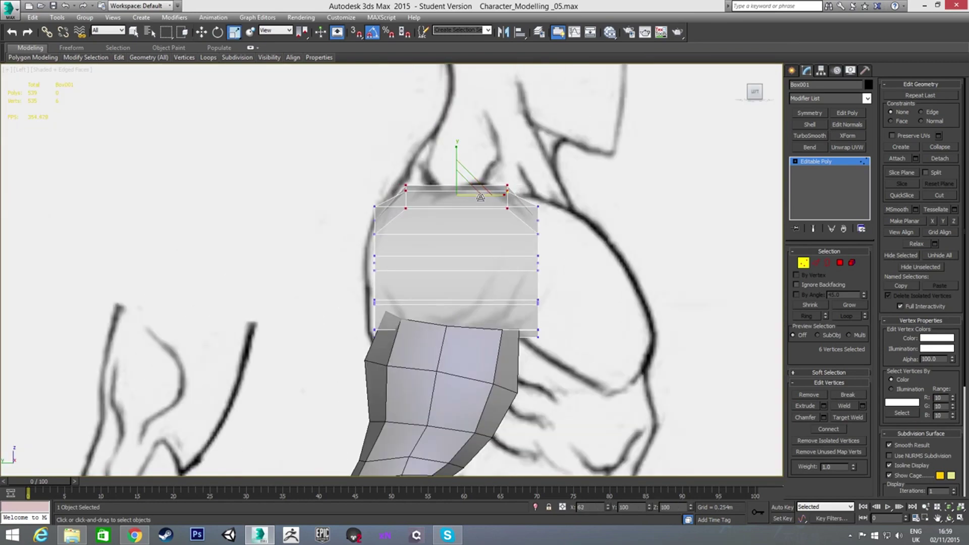
left_click(449, 220)
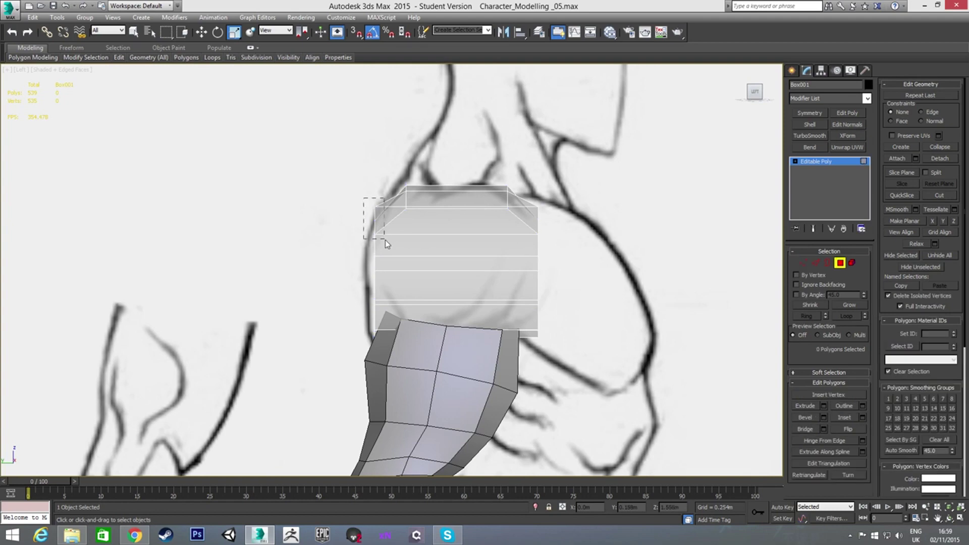
Scale the cap's vertex rows inward row by row to round its side profile.
left_click_drag(365, 196, 383, 217)
left_click_drag(527, 204, 545, 252, "ctrl")
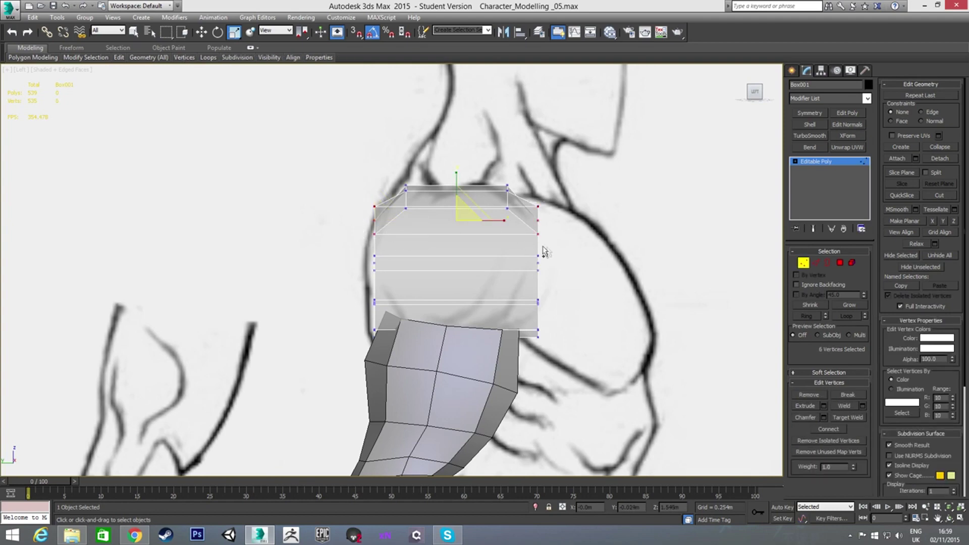
left_click_drag(498, 218, 486, 220)
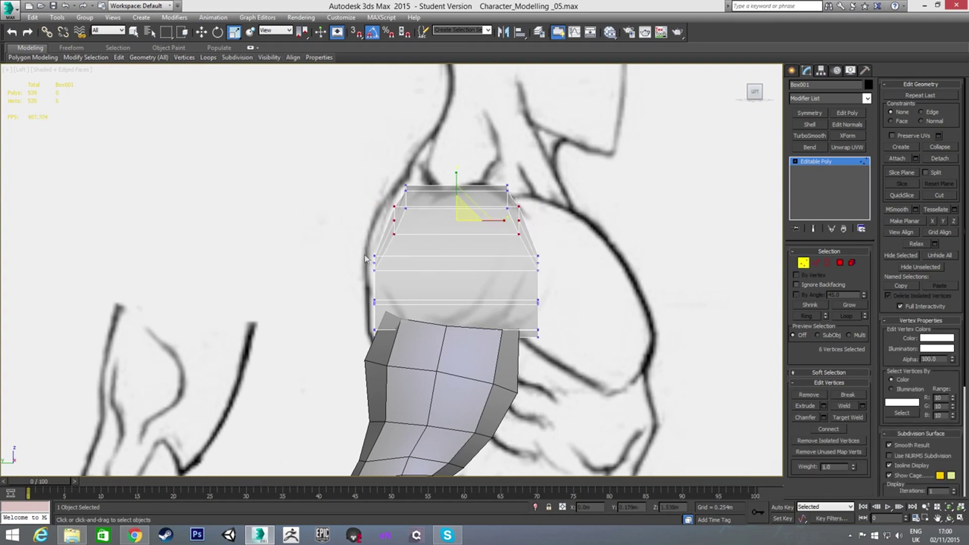
left_click_drag(359, 253, 553, 283)
left_click_drag(352, 293, 578, 313)
left_click_drag(502, 303, 499, 303)
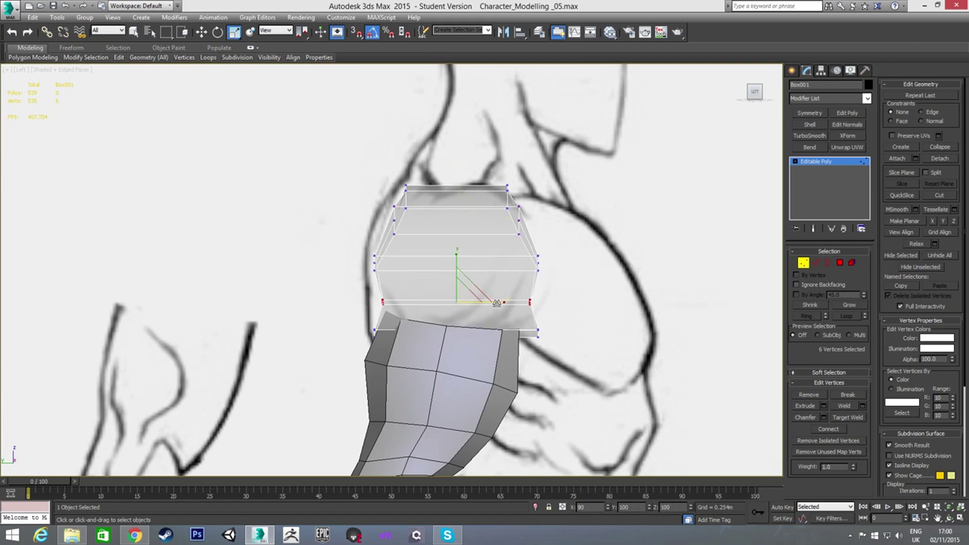
left_click_drag(557, 353, 564, 353)
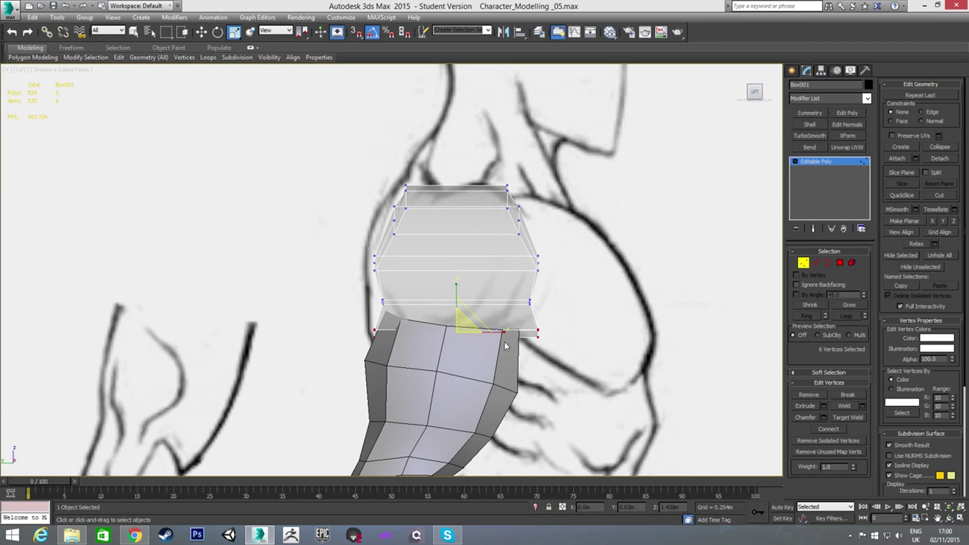
left_click_drag(498, 331, 476, 330)
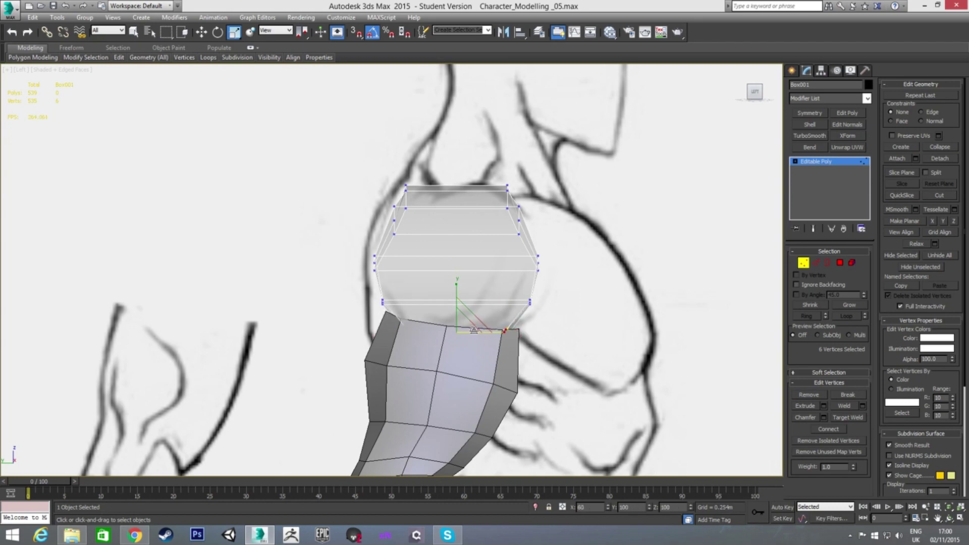
left_click_drag(476, 330, 497, 330)
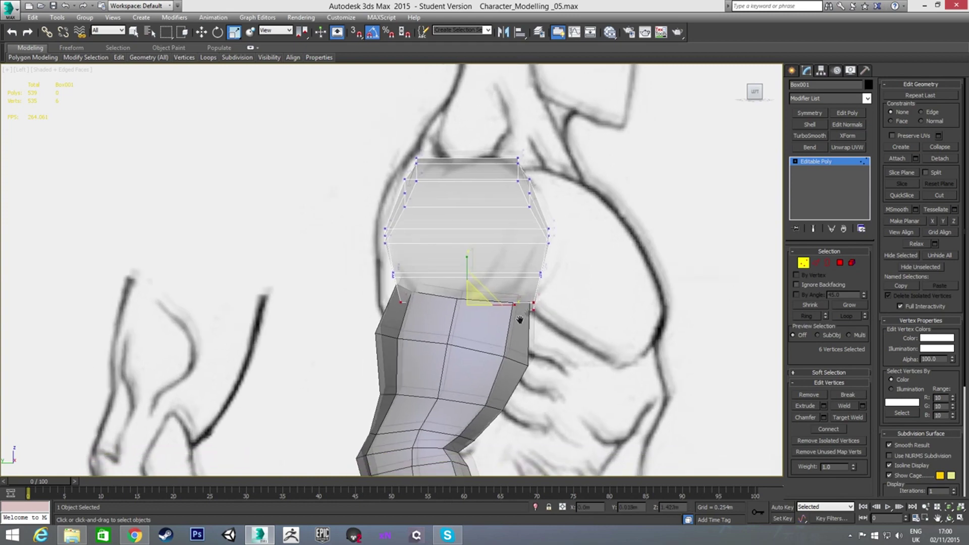
scroll(536, 310, "up", 2)
Using wireframe view, move the cap's bottom vertices onto the arm's top edge.
key("F3")
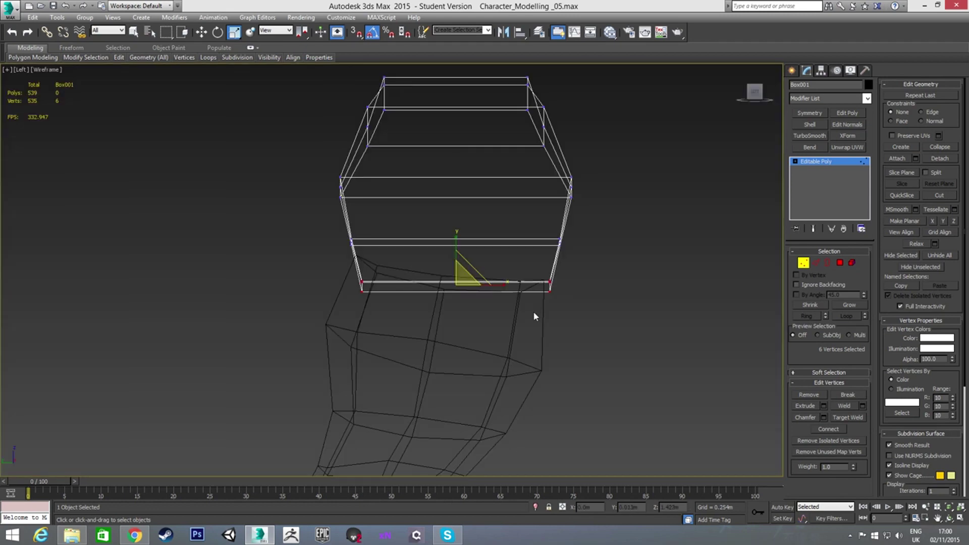
left_click_drag(530, 268, 568, 320)
key("w")
left_click_drag(582, 283, 545, 297)
key("F3")
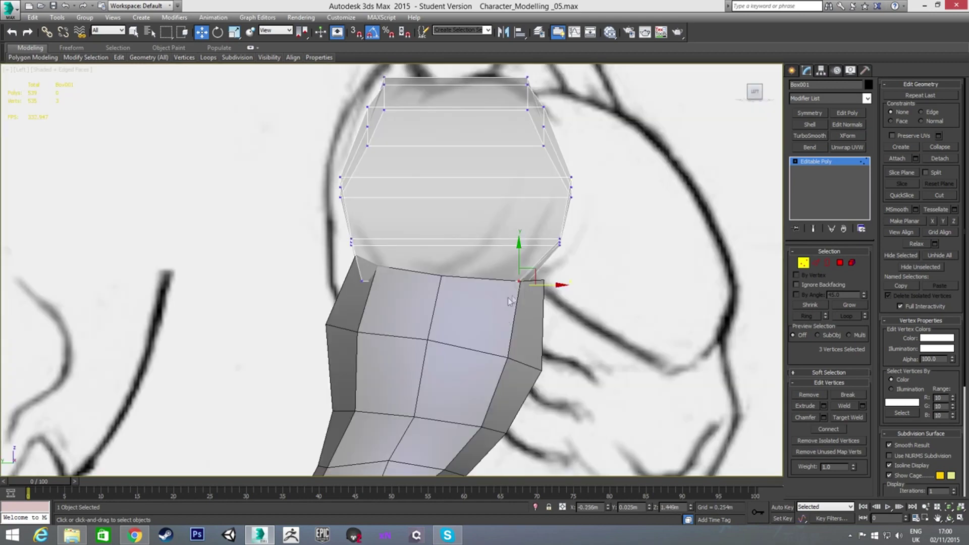
left_click_drag(532, 268, 532, 267)
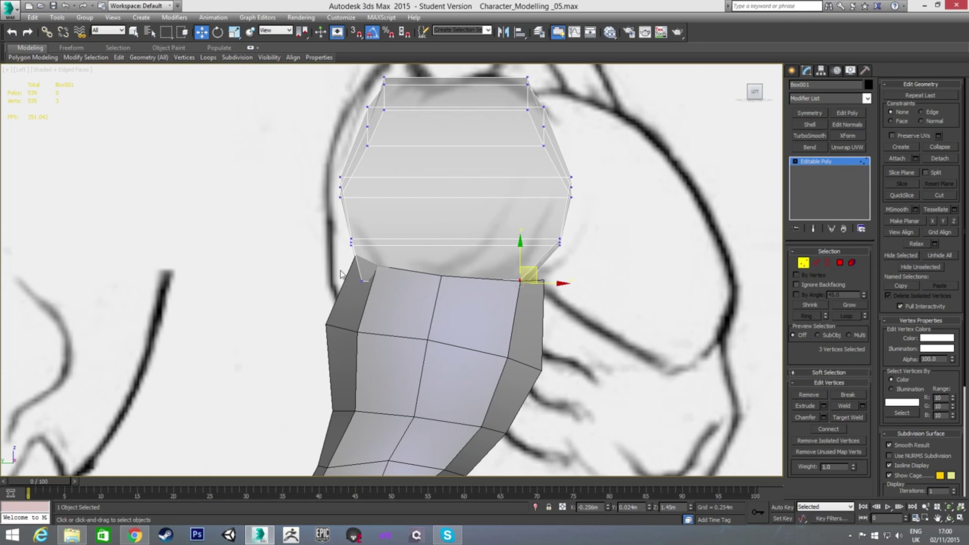
key("F3")
mouse_move(342, 273)
left_mouse_down()
mouse_move(382, 305)
mouse_move(391, 253)
left_mouse_up()
key("F3")
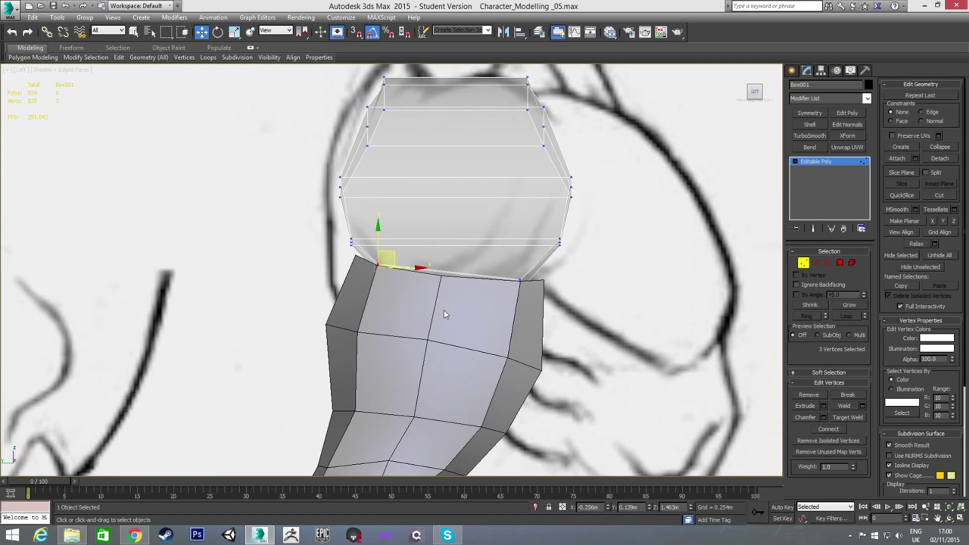
key("f")
scroll(441, 209, "up", 2)
scroll(441, 209, "up", 5)
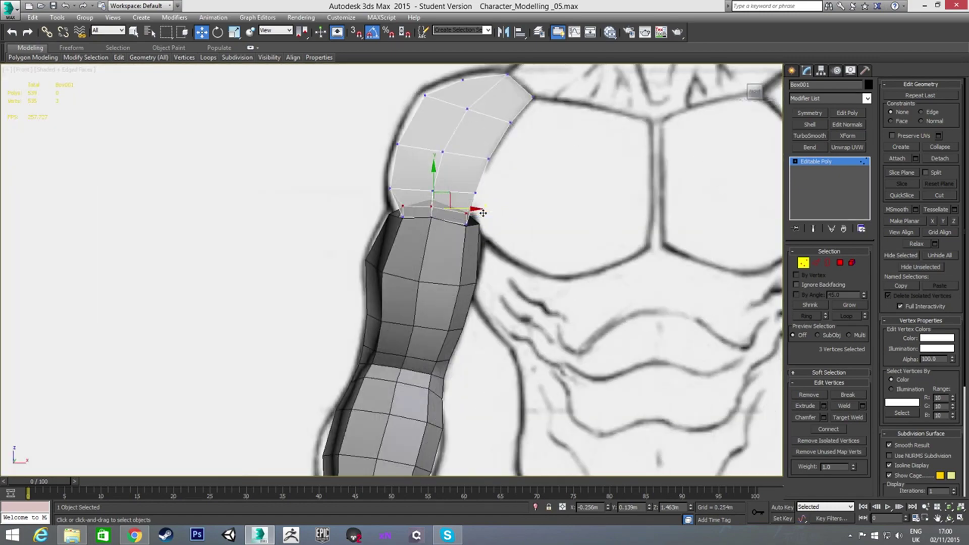
In Left view, move one of the cap's bottom vertices up and left onto the arm's top edge.
scroll(429, 229, "up", 3)
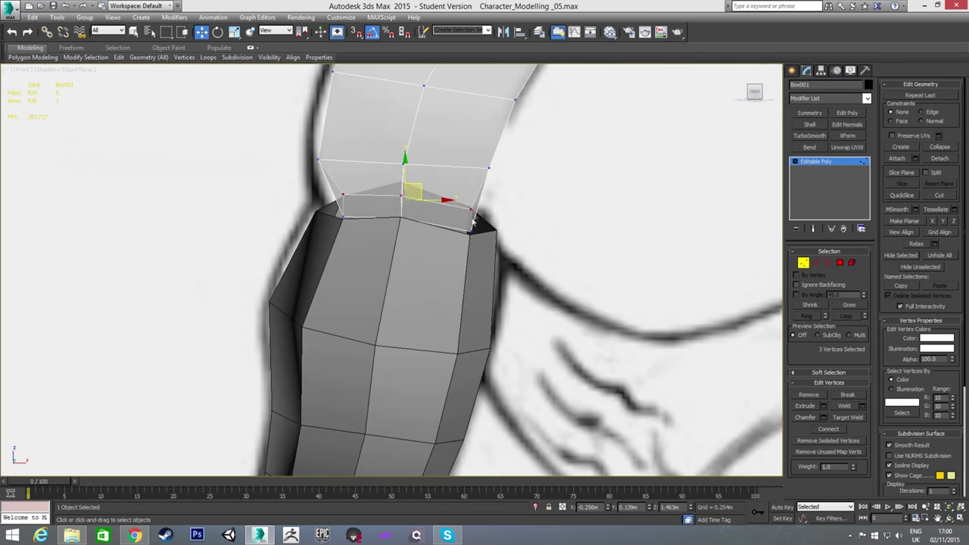
mouse_move(480, 231)
middle_mouse_down("alt")
mouse_move(380, 274)
mouse_move(462, 256)
mouse_move(405, 272)
middle_mouse_up("alt")
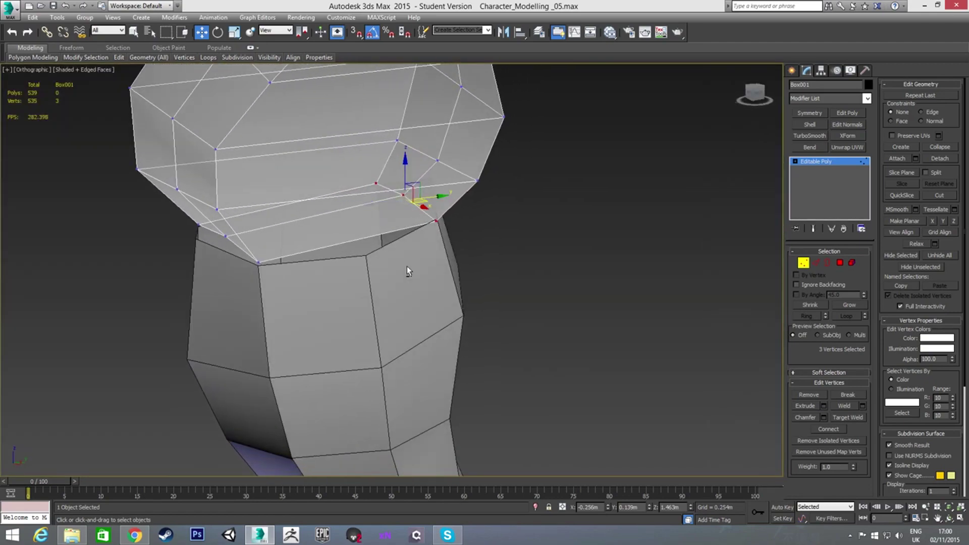
mouse_move(402, 237)
middle_mouse_down("alt")
mouse_move(368, 246)
mouse_move(422, 231)
middle_mouse_up("alt")
left_click(413, 201)
left_click(408, 195)
mouse_move(407, 196)
middle_mouse_down("alt")
mouse_move(485, 225)
mouse_move(434, 194)
middle_mouse_up("alt")
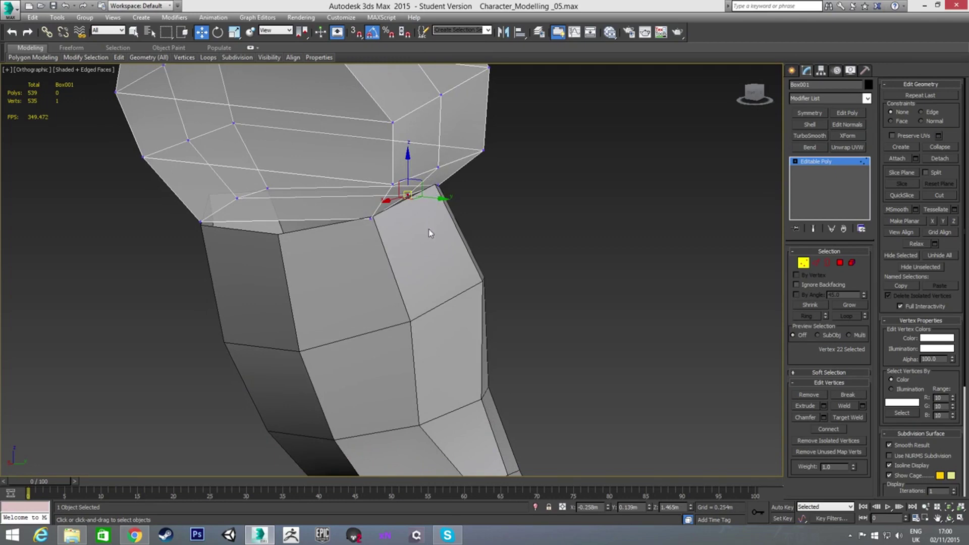
key("l")
scroll(423, 239, "up", 4)
left_click_drag(432, 224, 380, 191)
mouse_move(381, 191)
middle_mouse_down("alt")
mouse_move(523, 227)
mouse_move(517, 265)
middle_mouse_up("alt")
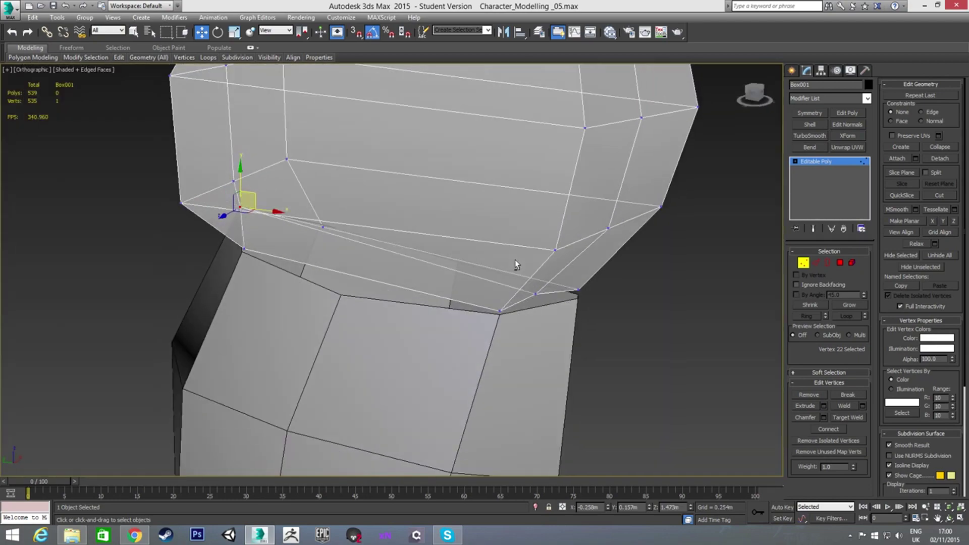
Move a second bottom vertex right onto the arm edge, then orbit to check the seam.
left_click(534, 294)
key("l")
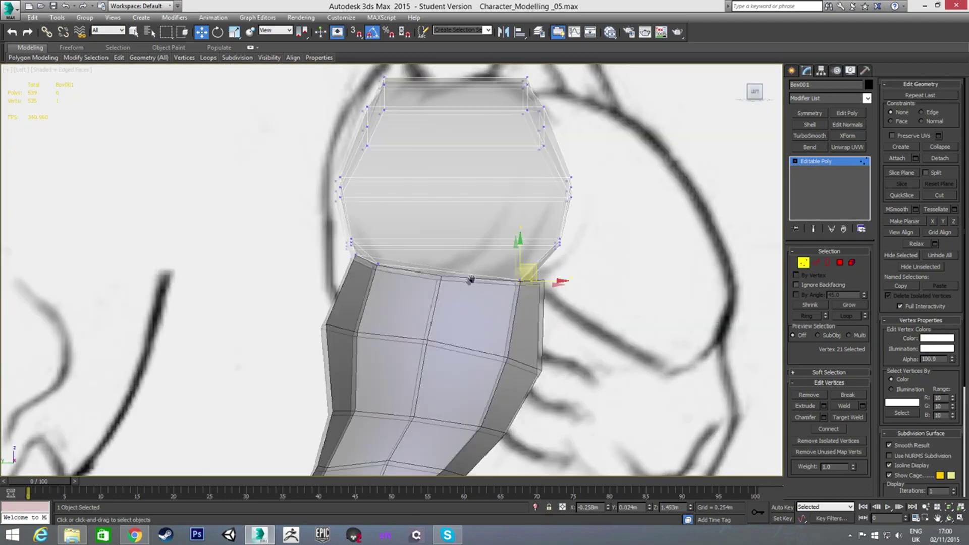
scroll(549, 299, "up", 5)
left_click_drag(484, 268, 560, 275)
scroll(562, 289, "down", 4)
mouse_move(561, 286)
middle_mouse_down("alt")
mouse_move(447, 271)
mouse_move(459, 253)
mouse_move(579, 214)
middle_mouse_up("alt")
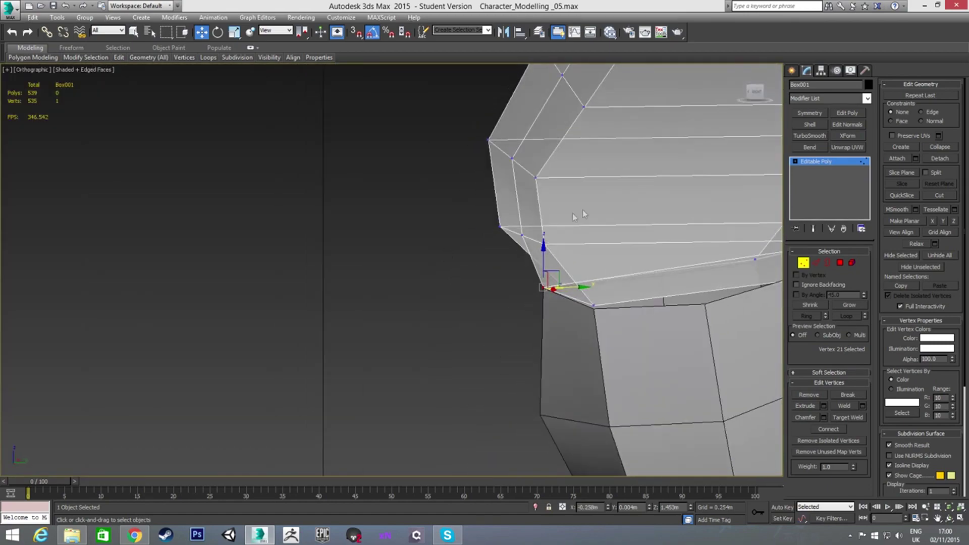
scroll(579, 214, "down", 3)
mouse_move(487, 245)
middle_mouse_down()
mouse_move(525, 239)
mouse_move(479, 216)
middle_mouse_up()
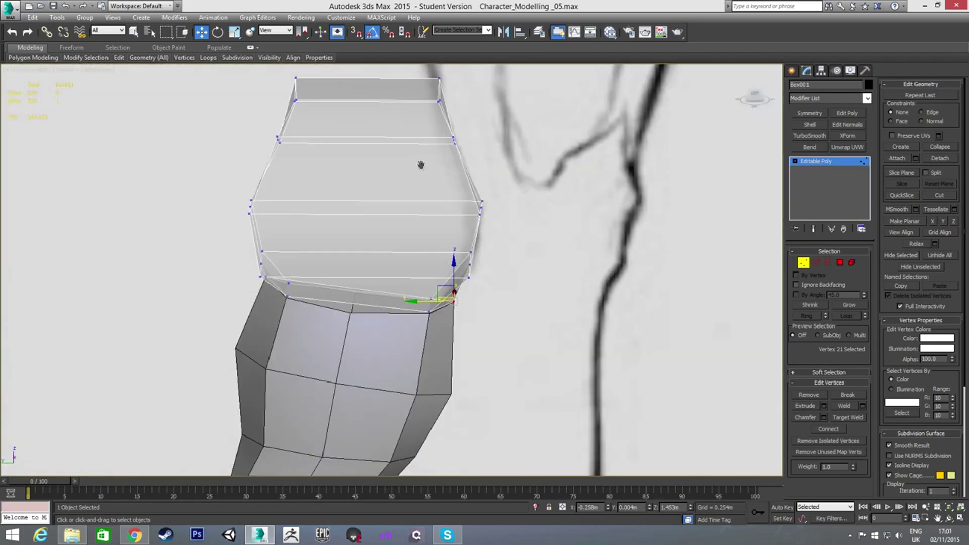
Scale the cap's two top vertices to 68% in X in Left view.
middle_click_drag(421, 164, 482, 225)
left_click_drag(336, 127, 527, 158)
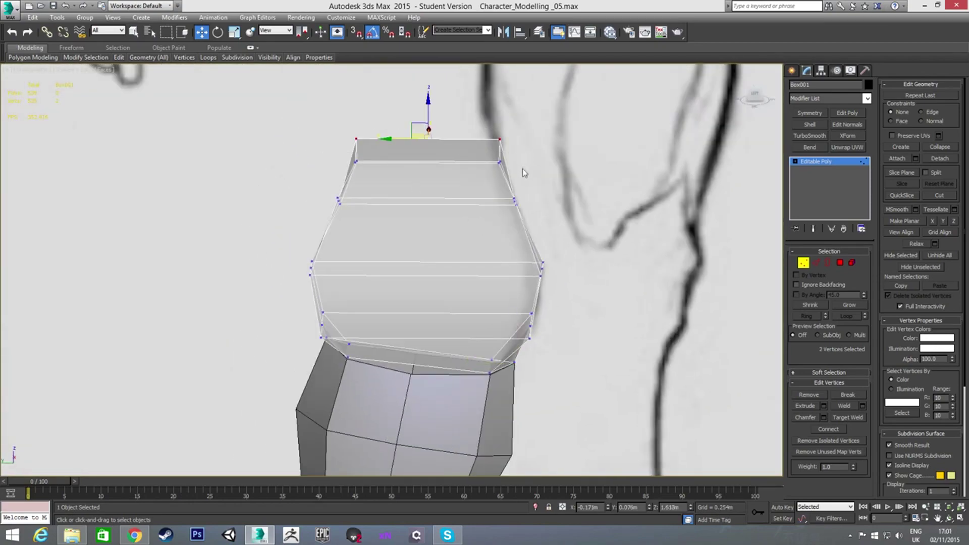
key("l")
key("r")
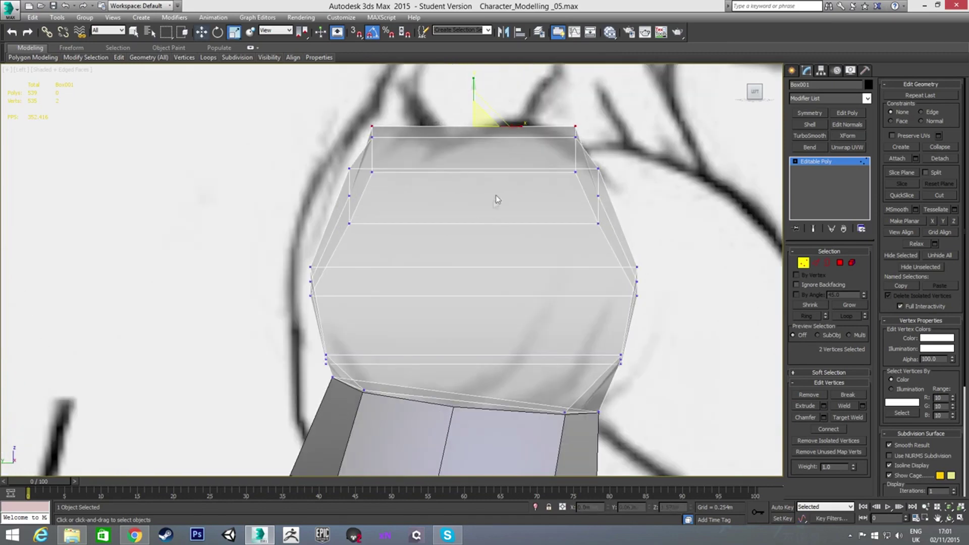
left_click_drag(517, 126, 501, 129)
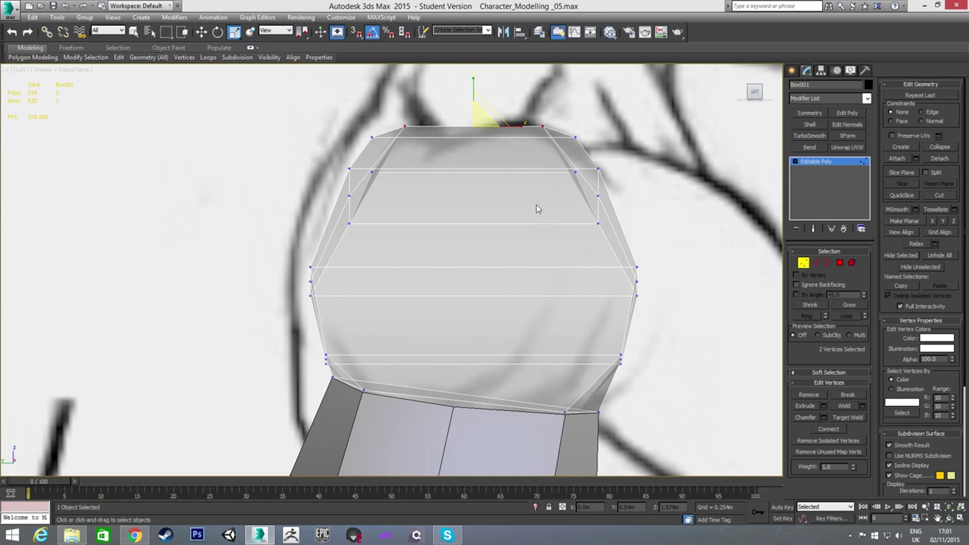
mouse_move(518, 219)
middle_mouse_down("alt")
mouse_move(414, 238)
mouse_move(364, 226)
mouse_move(365, 215)
mouse_move(401, 205)
mouse_move(448, 229)
mouse_move(515, 227)
mouse_move(549, 241)
mouse_move(599, 229)
mouse_move(566, 253)
mouse_move(545, 240)
middle_mouse_up("alt")
Scale the two opposite top corner vertices to 89% in Y, pulling them together.
scroll(409, 210, "down", 2)
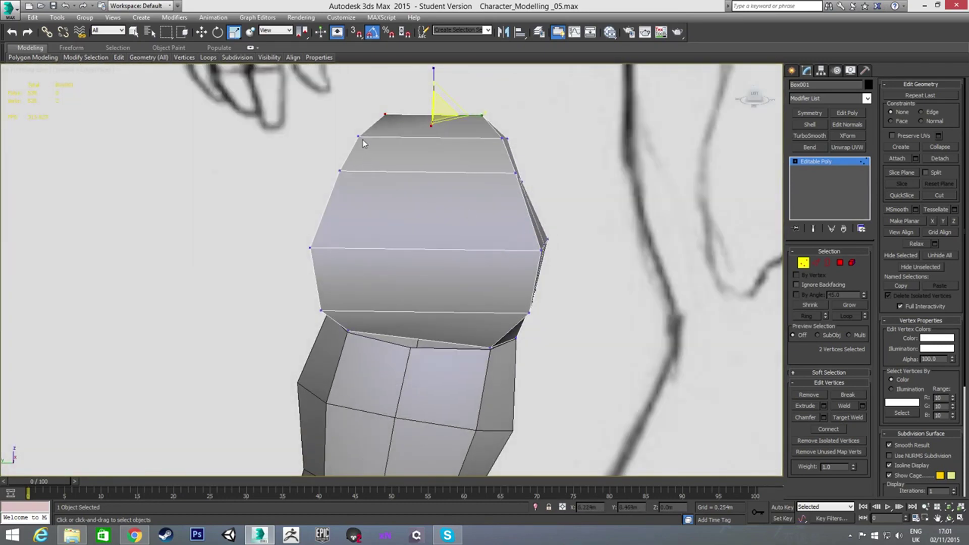
left_click(359, 137)
left_click(504, 141, "ctrl")
mouse_move(504, 142)
middle_mouse_down("alt")
mouse_move(471, 186)
mouse_move(389, 147)
middle_mouse_up("alt")
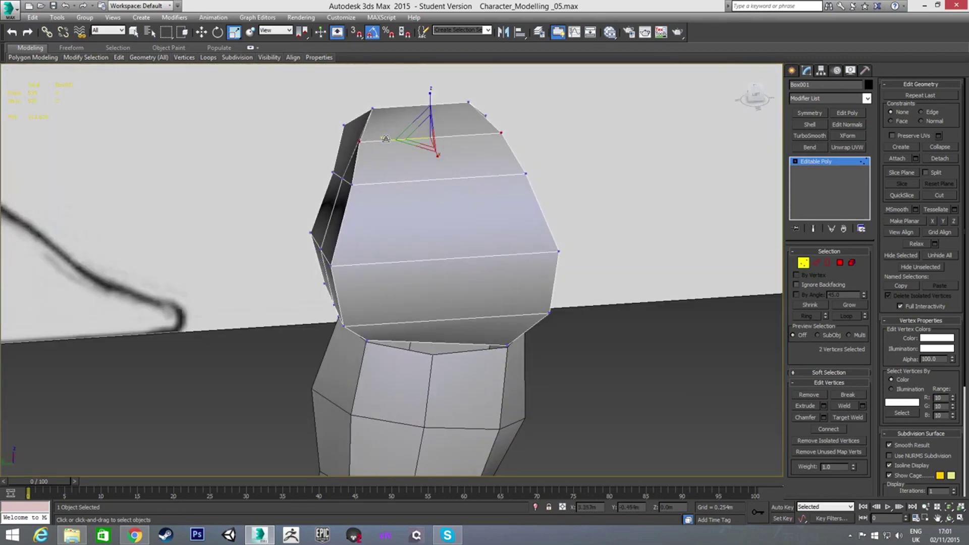
left_click_drag(386, 138, 393, 140)
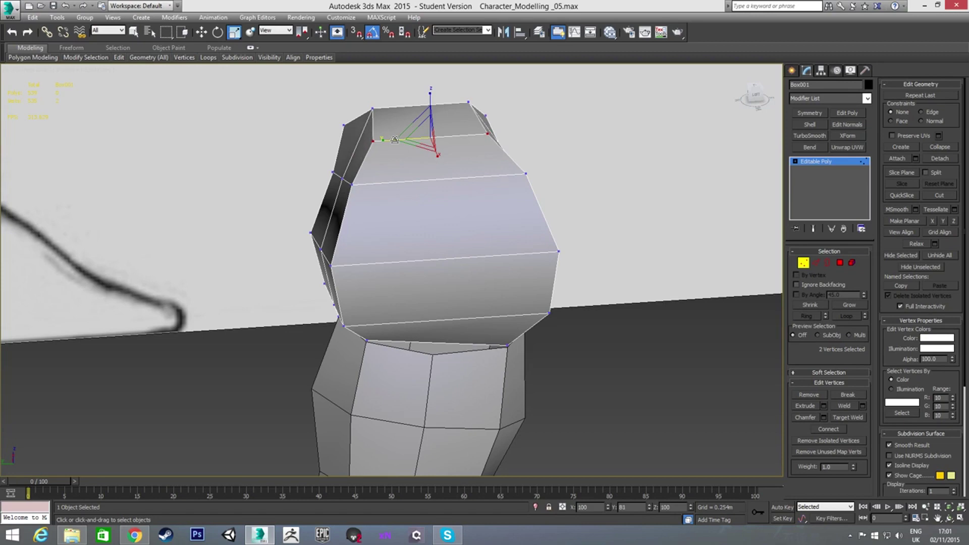
mouse_move(400, 245)
middle_mouse_down("alt")
mouse_move(400, 216)
mouse_move(454, 243)
mouse_move(381, 277)
mouse_move(387, 206)
mouse_move(391, 247)
middle_mouse_up("alt")
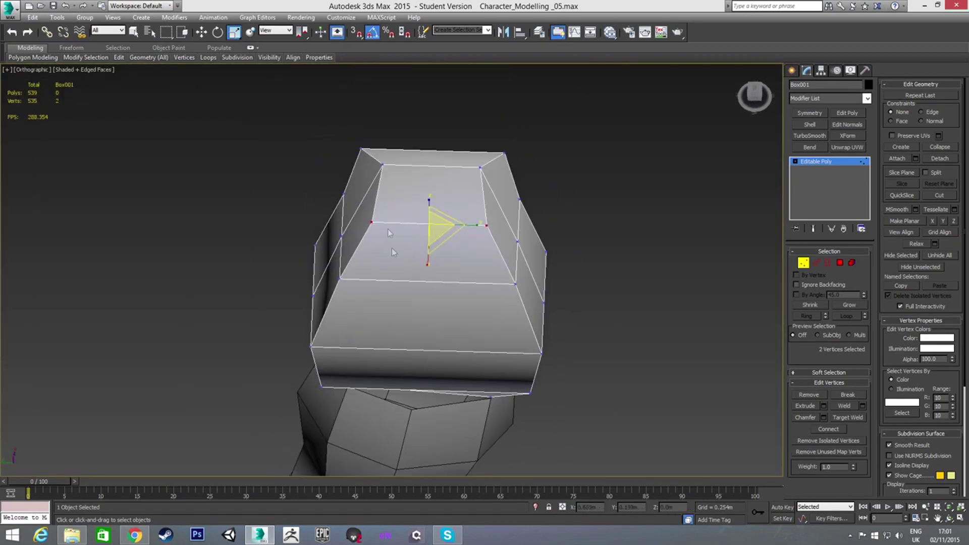
Scale the two top-corner vertices inward toward each other.
left_click(383, 165)
left_click(479, 167, "ctrl")
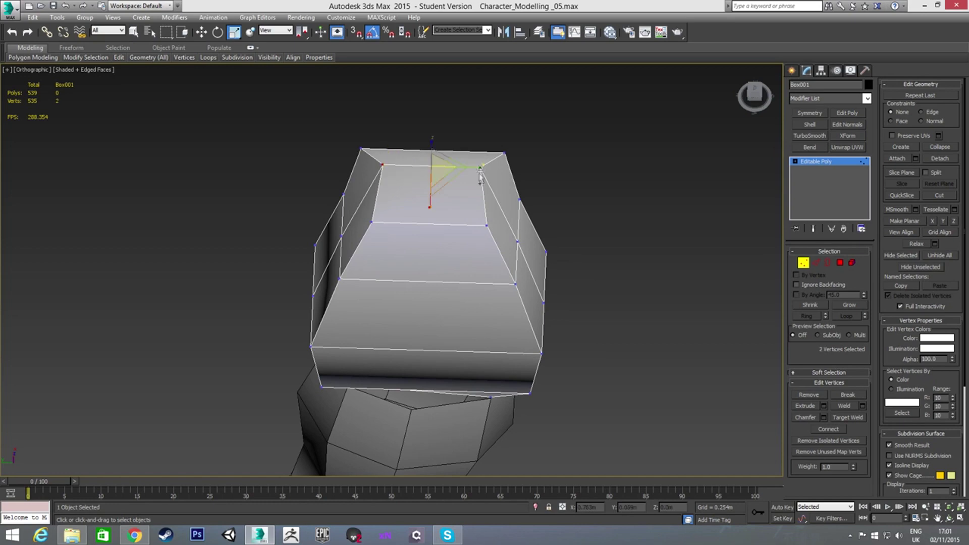
left_click_drag(474, 167, 466, 186)
mouse_move(454, 209)
middle_mouse_down("alt")
mouse_move(331, 227)
mouse_move(277, 198)
middle_mouse_up("alt")
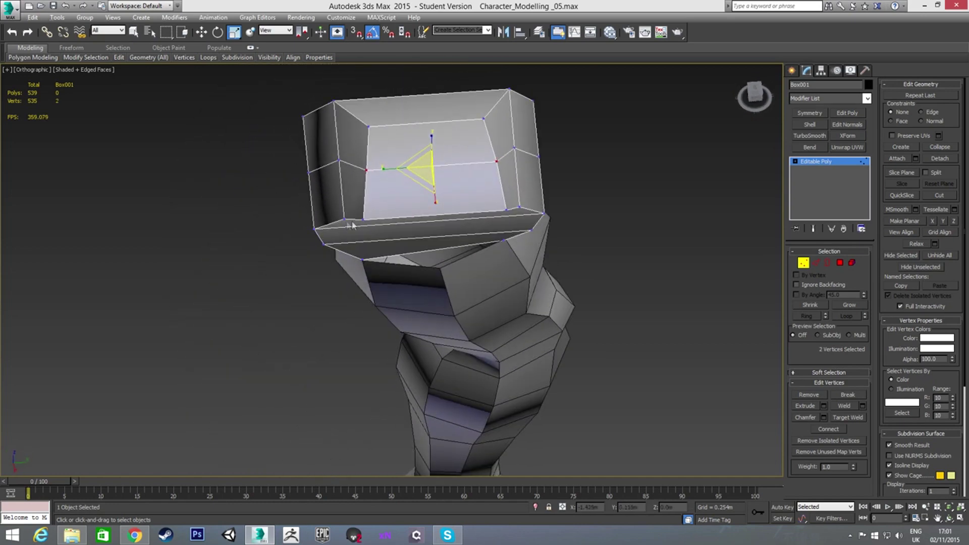
Scale the two bottom-edge vertices inward toward each other.
left_click(369, 219)
left_click(499, 210, "ctrl")
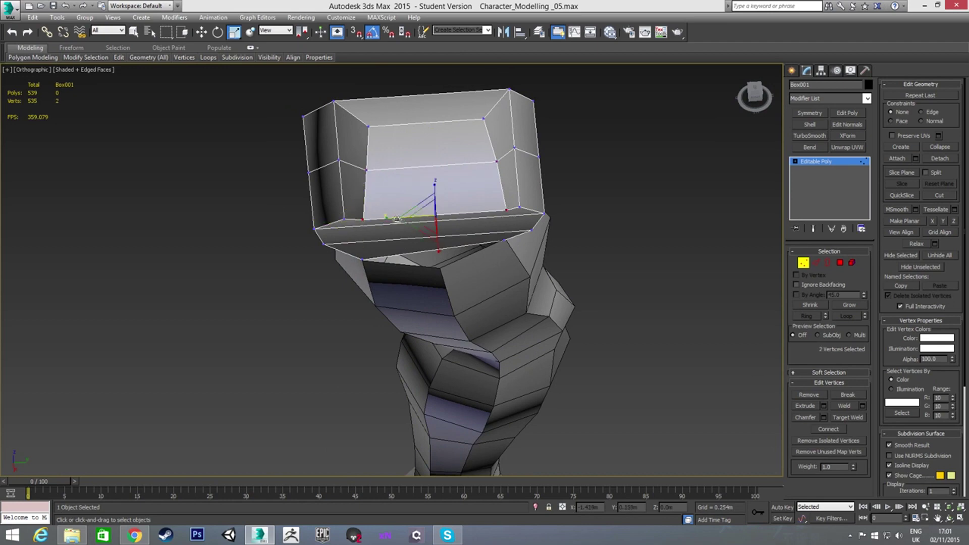
left_click_drag(422, 216, 442, 183)
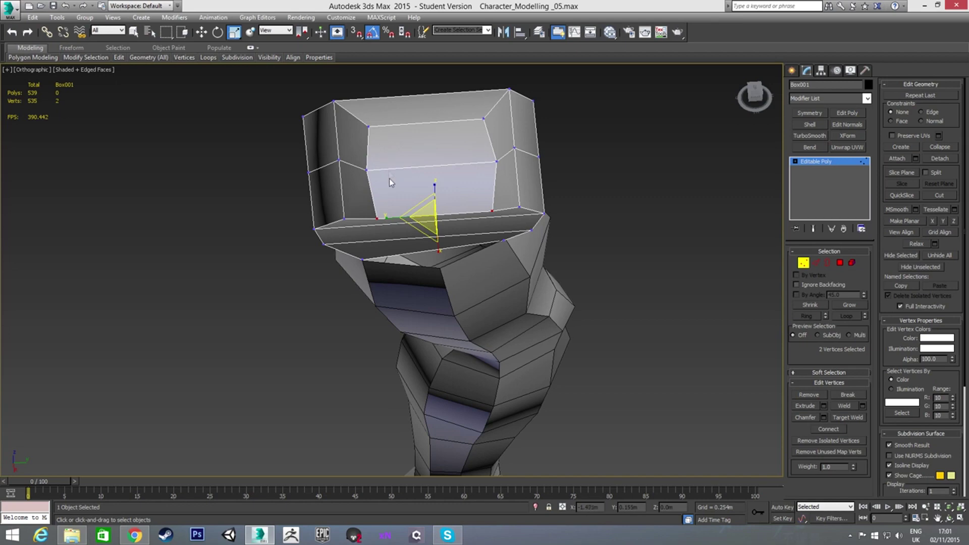
mouse_move(411, 197)
middle_mouse_down("alt")
mouse_move(424, 198)
mouse_move(364, 177)
mouse_move(376, 148)
mouse_move(356, 239)
mouse_move(521, 257)
mouse_move(505, 250)
middle_mouse_up("alt")
Select three vertices along the cap's outer side.
left_click(464, 194)
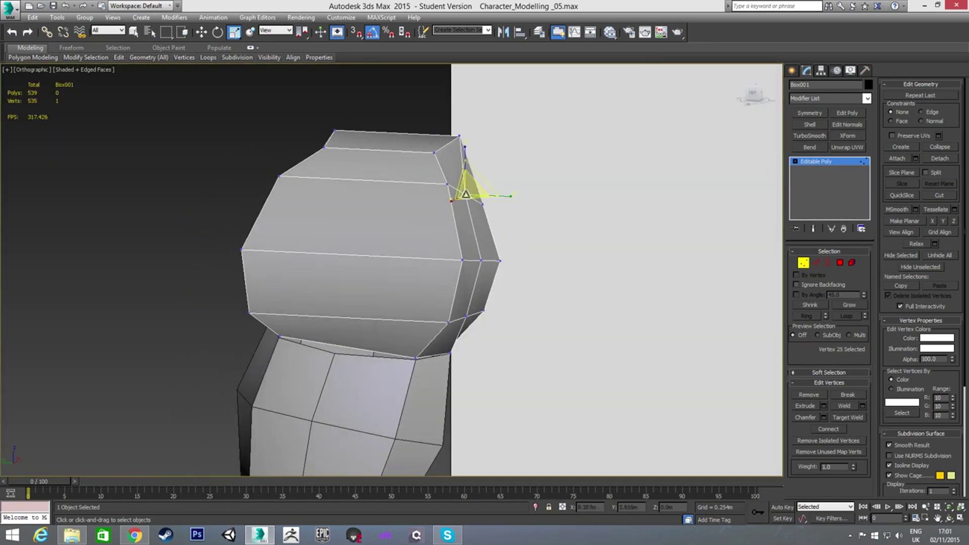
left_click(479, 262, "ctrl")
left_click(465, 317, "ctrl")
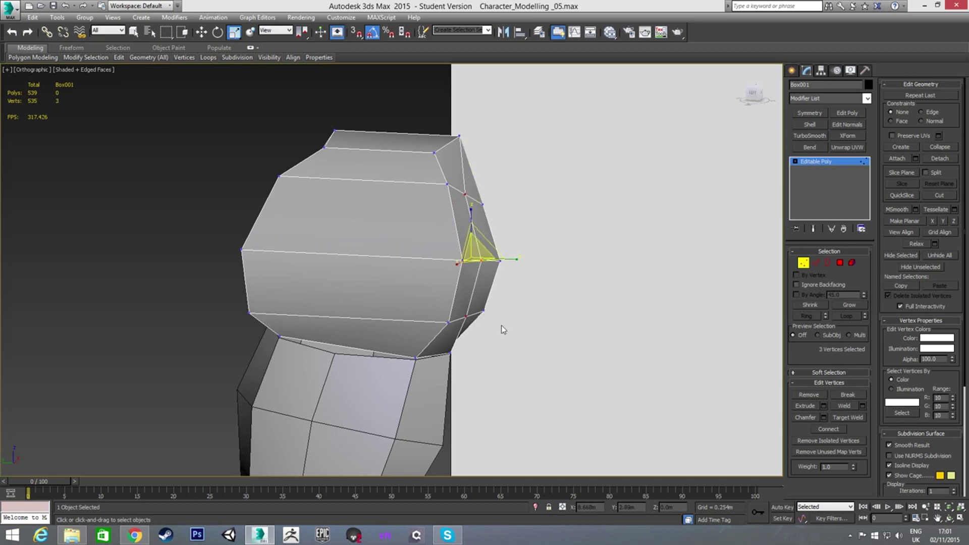
In Left view, push the three side vertices outward and raise one up to the sketch outline.
key("l")
key("w")
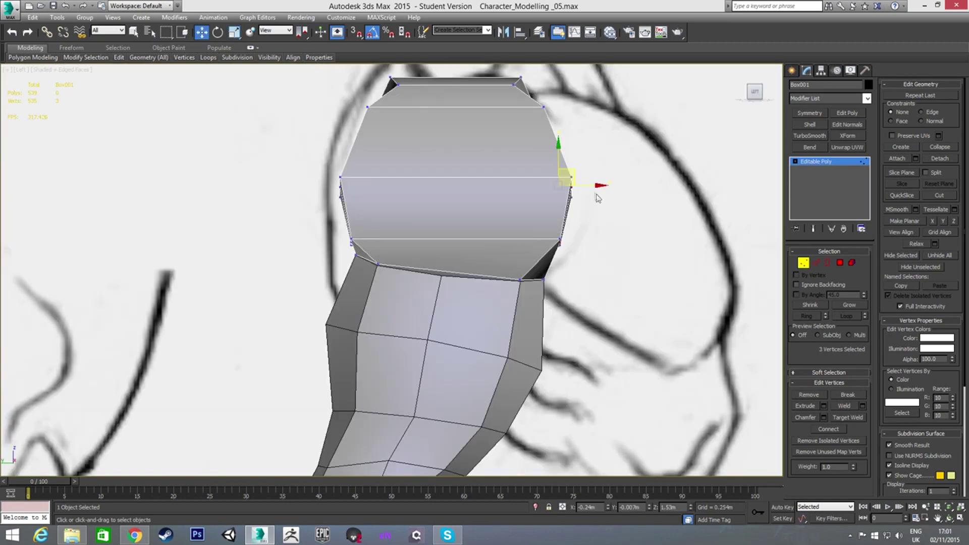
left_click_drag(600, 185, 615, 185)
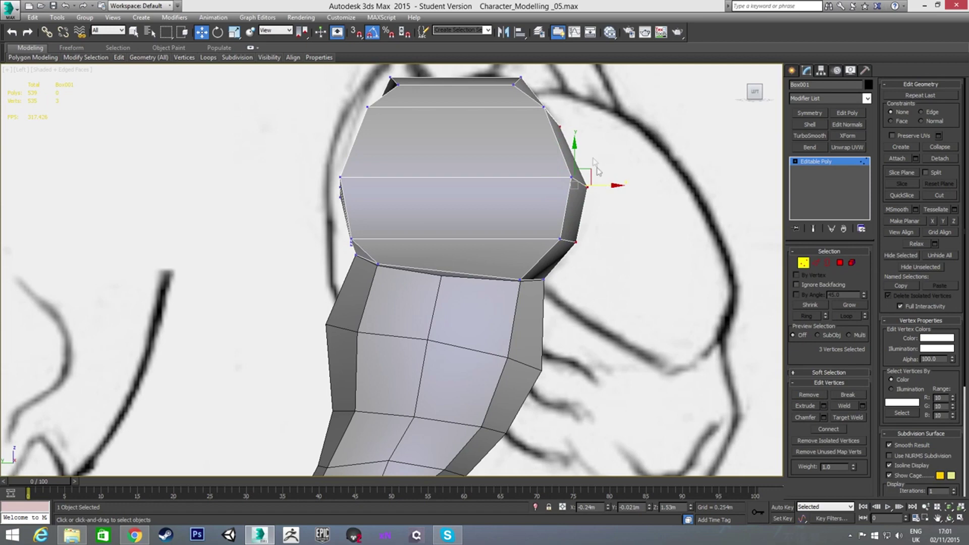
left_click_drag(559, 126, 557, 105)
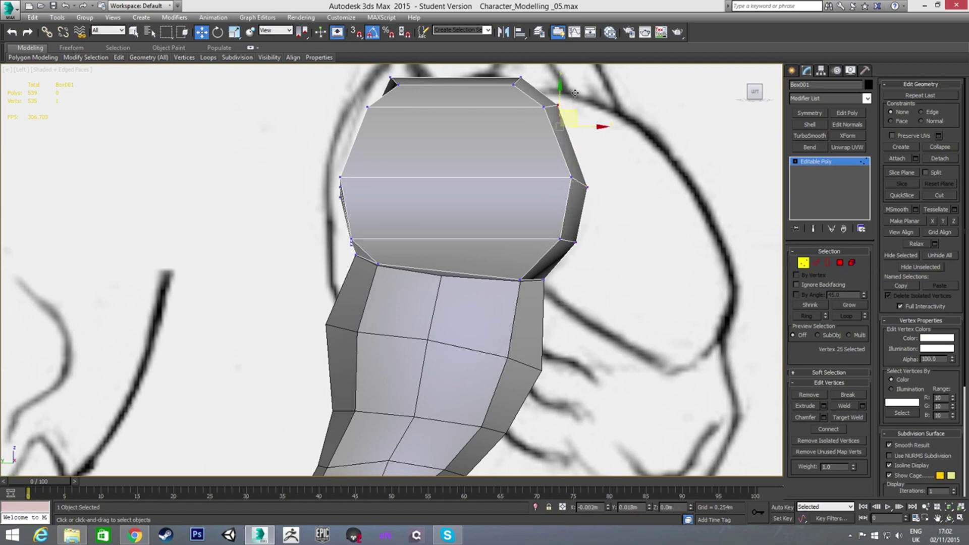
left_click(619, 193)
Select three more edge vertices and pull the cap's left edge out to the sketch line.
middle_click_drag(631, 172, 619, 188)
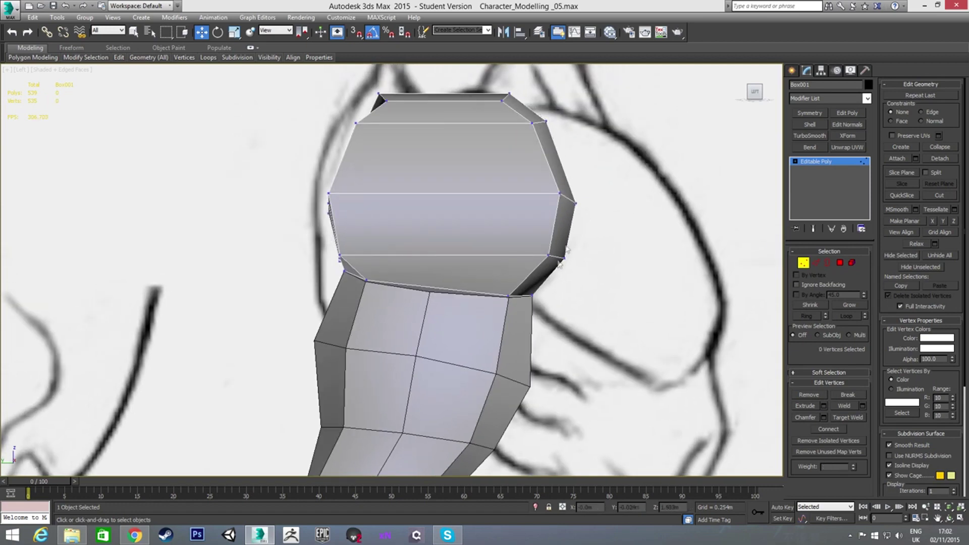
middle_click_drag(375, 187, 488, 210)
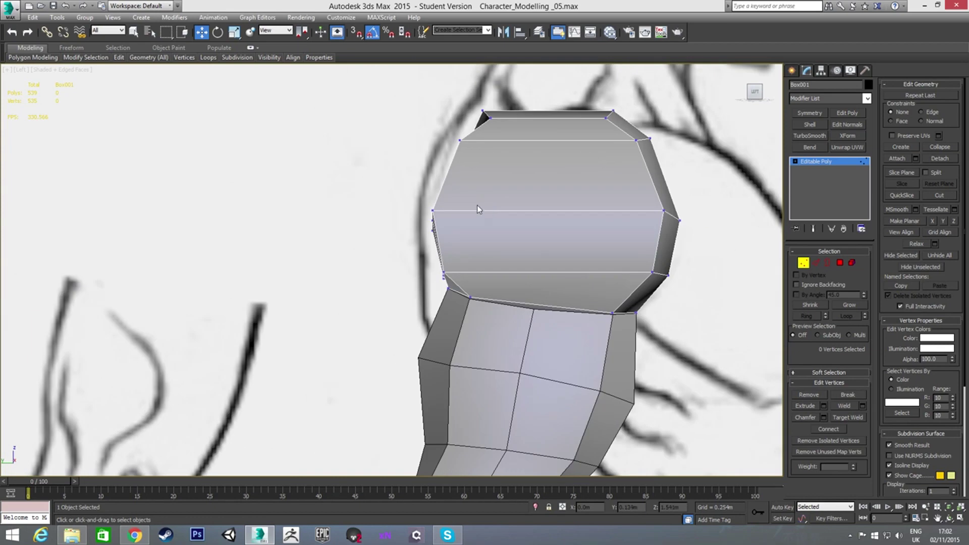
middle_click_drag(470, 179, 504, 210, "alt")
left_click(466, 169)
left_click(466, 240, "ctrl")
left_click(476, 296, "ctrl")
key("l")
middle_click_drag(385, 273, 480, 278)
scroll(460, 213, "up", 3)
left_click_drag(460, 213, 446, 204)
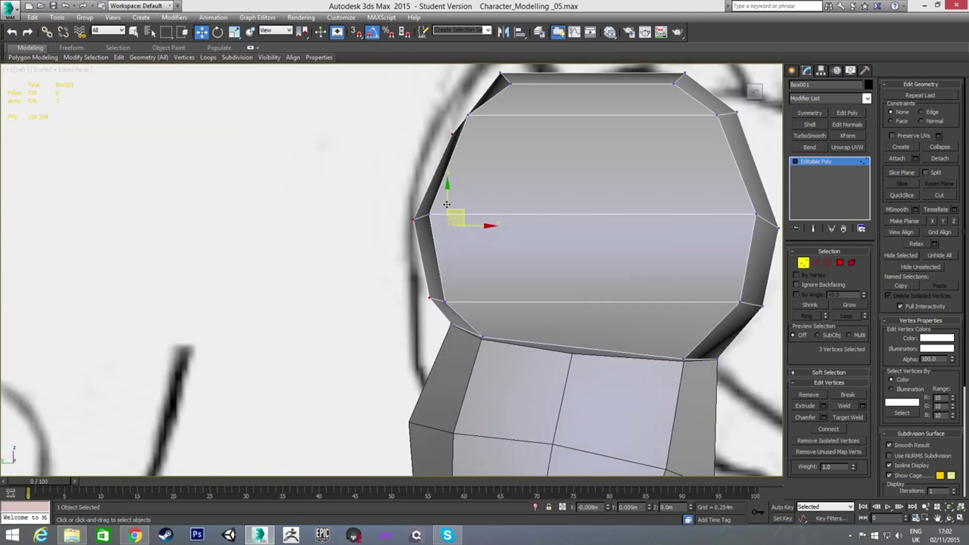
Select the top-left vertex, then a vertex on the cap's upper edge.
left_click(454, 135)
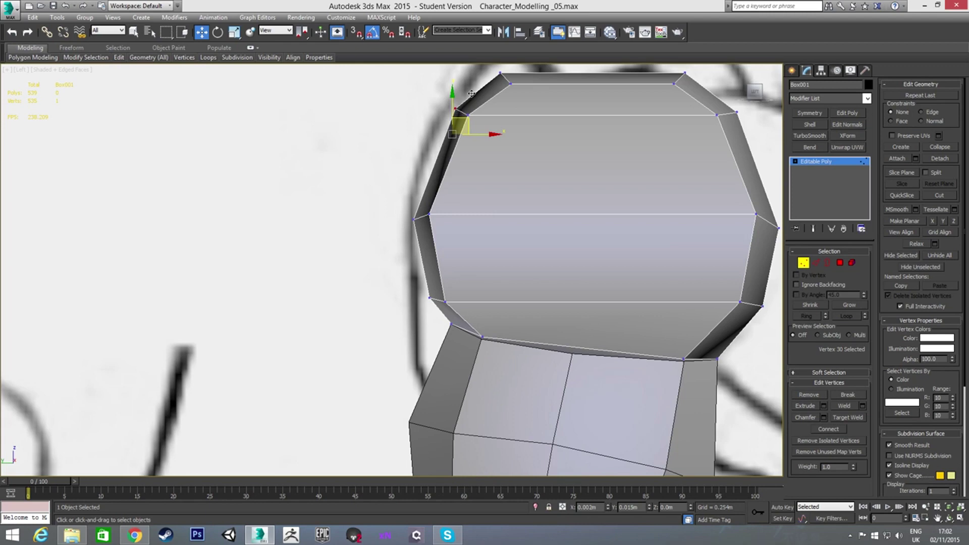
scroll(537, 202, "down", 2)
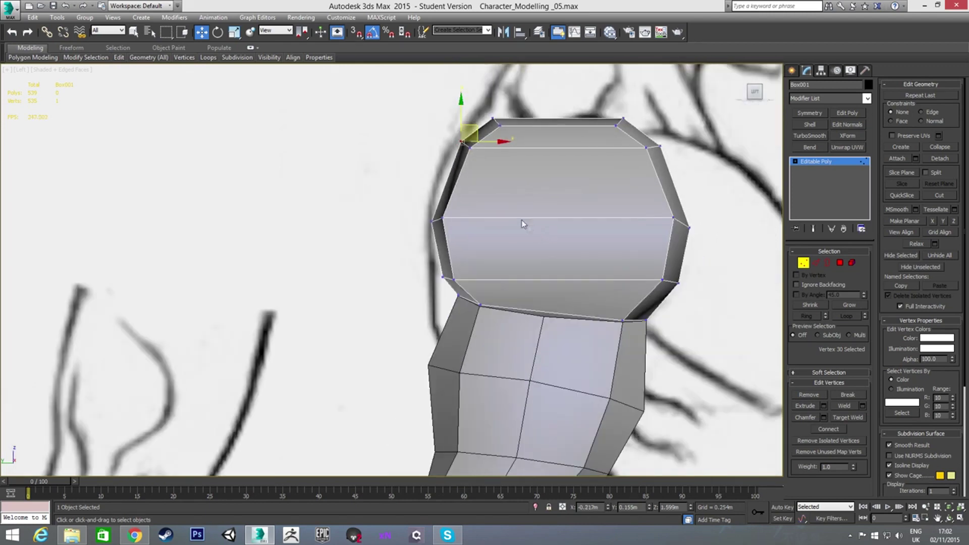
mouse_move(570, 261)
middle_mouse_down("alt")
mouse_move(604, 321)
mouse_move(624, 316)
mouse_move(646, 276)
mouse_move(613, 307)
mouse_move(677, 318)
mouse_move(712, 275)
mouse_move(629, 240)
mouse_move(649, 287)
mouse_move(686, 225)
mouse_move(502, 244)
mouse_move(458, 222)
mouse_move(556, 227)
mouse_move(551, 180)
mouse_move(528, 207)
mouse_move(401, 225)
mouse_move(532, 210)
mouse_move(575, 188)
mouse_move(564, 194)
middle_mouse_up("alt")
left_click(470, 227)
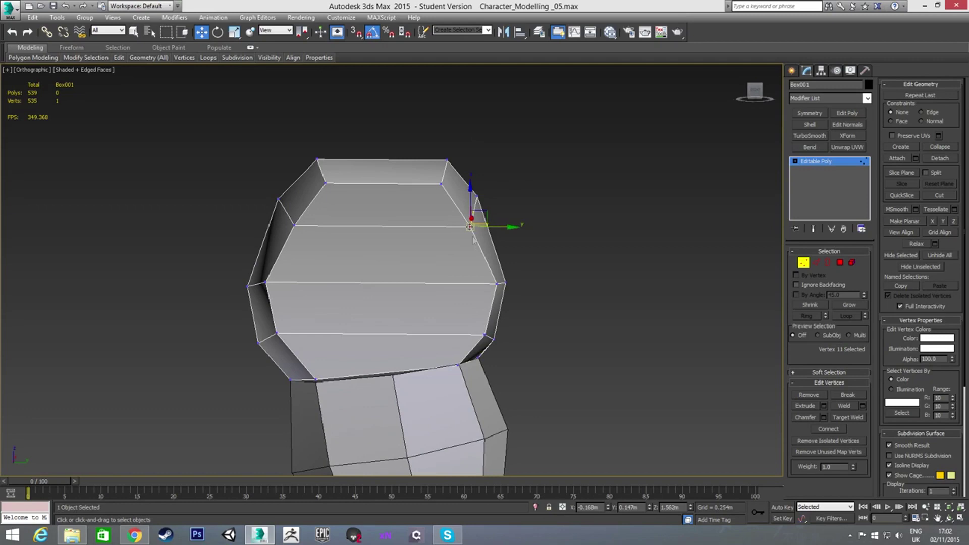
Orbit around the shoulder cap and add another vertex to the selection.
mouse_move(495, 230)
middle_mouse_down("alt")
mouse_move(452, 260)
mouse_move(441, 231)
mouse_move(389, 274)
mouse_move(313, 299)
mouse_move(309, 279)
mouse_move(345, 270)
mouse_move(498, 264)
mouse_move(309, 244)
middle_mouse_up("alt")
left_click(301, 214)
left_click(273, 189, "ctrl")
mouse_move(314, 260)
middle_mouse_down("alt")
mouse_move(390, 257)
mouse_move(499, 274)
mouse_move(303, 217)
mouse_move(320, 231)
mouse_move(315, 249)
mouse_move(383, 137)
mouse_move(367, 208)
middle_mouse_up("alt")
Select the top two vertex rows in Left view, turn on see-through (Alt+X), and scale them inward.
key("l")
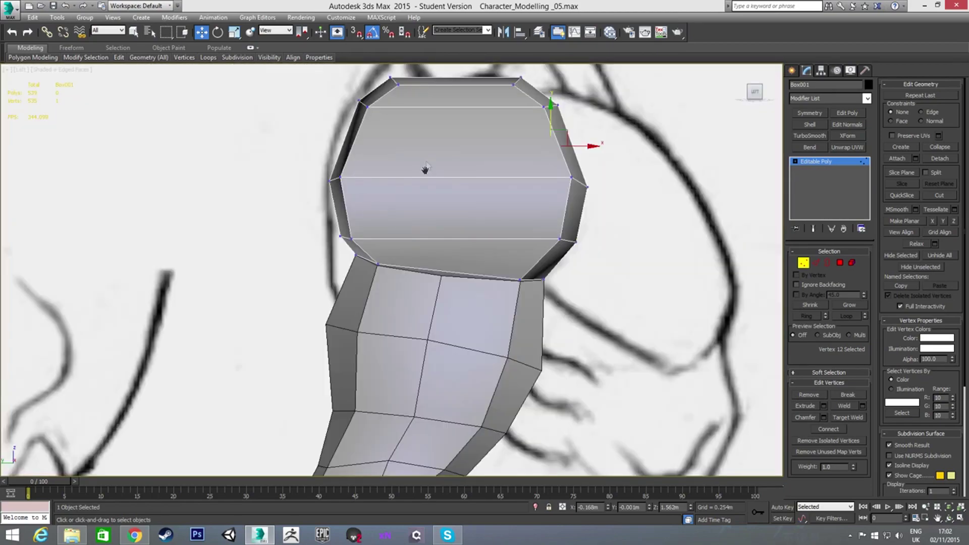
left_click_drag(531, 159, 531, 159)
key("r")
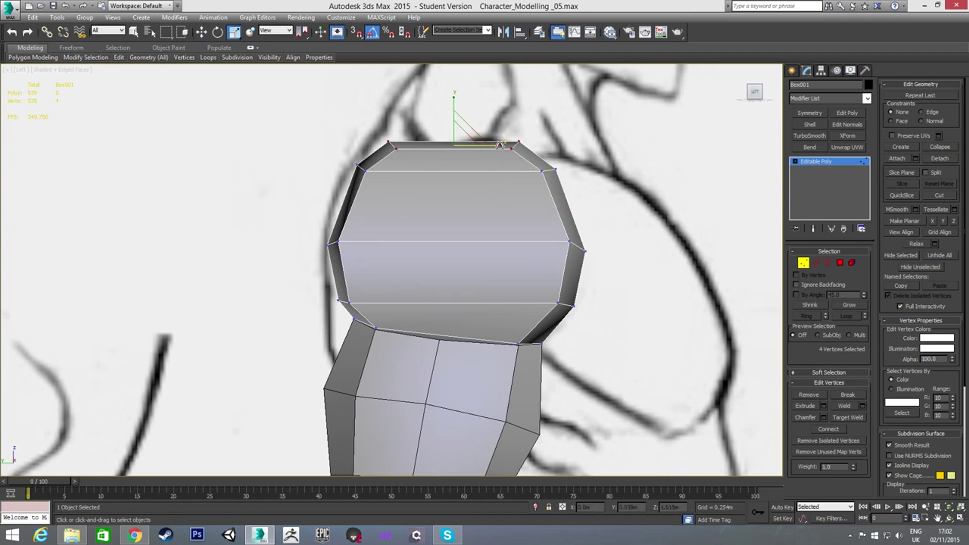
key("F3")
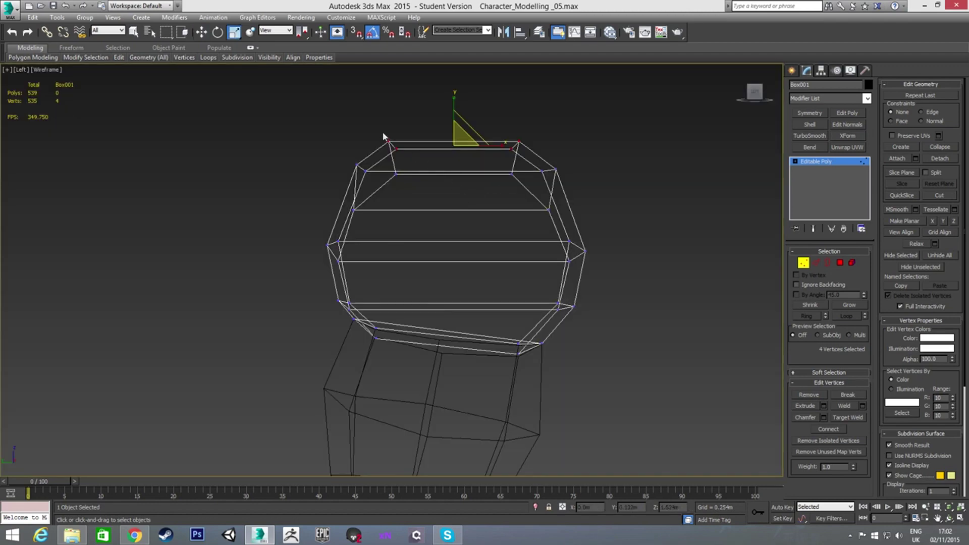
left_click_drag(513, 193, 533, 189, "ctrl")
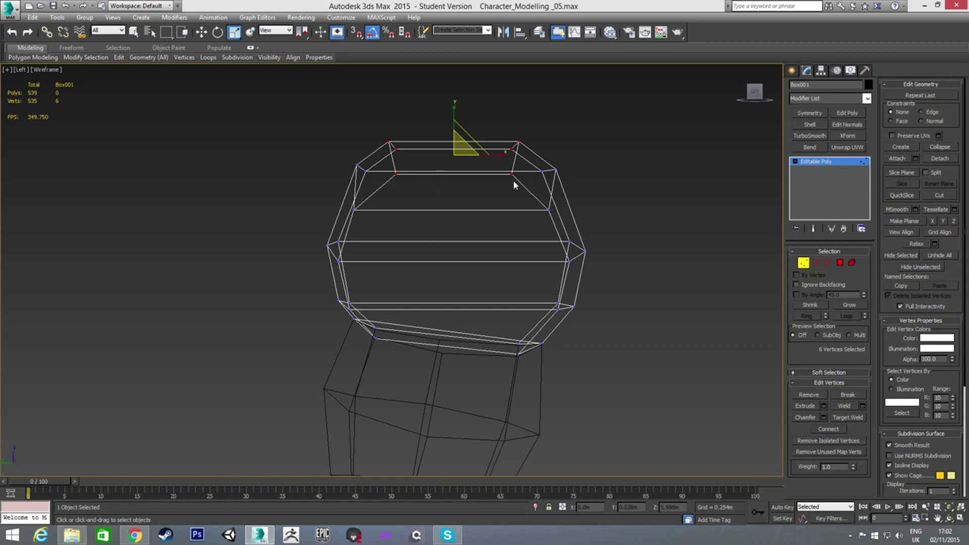
key("F3")
mouse_move(492, 205)
middle_mouse_down("alt")
mouse_move(431, 220)
mouse_move(470, 199)
mouse_move(480, 220)
middle_mouse_up("alt")
key("l")
scroll(482, 202, "up", 2)
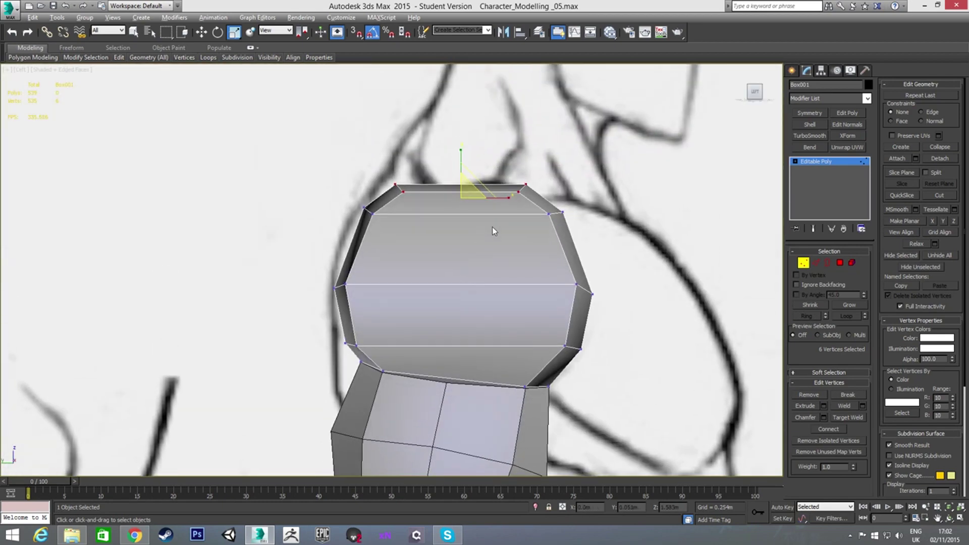
key("alt+x")
left_click_drag(504, 197, 496, 198)
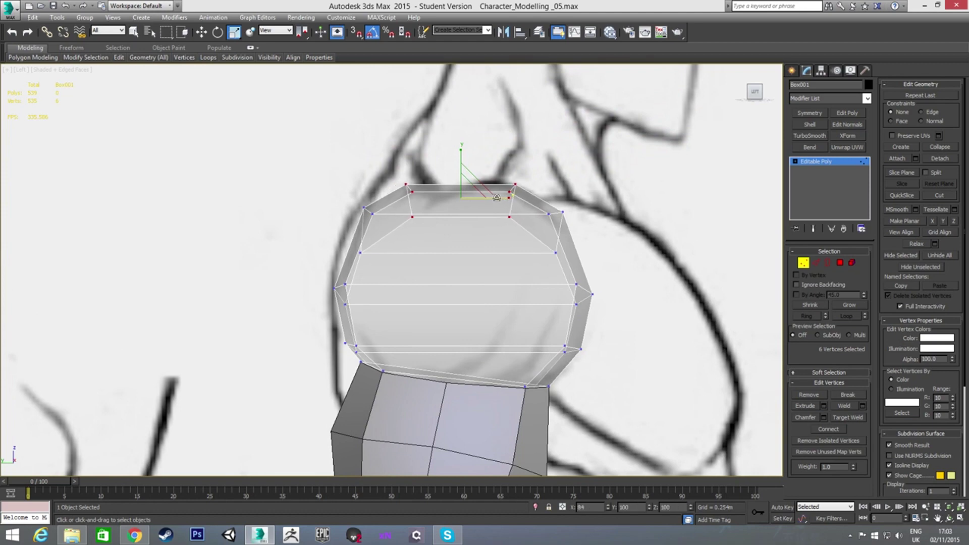
Select the left- and right-side vertices and narrow them horizontally.
middle_click_drag(487, 245, 498, 193)
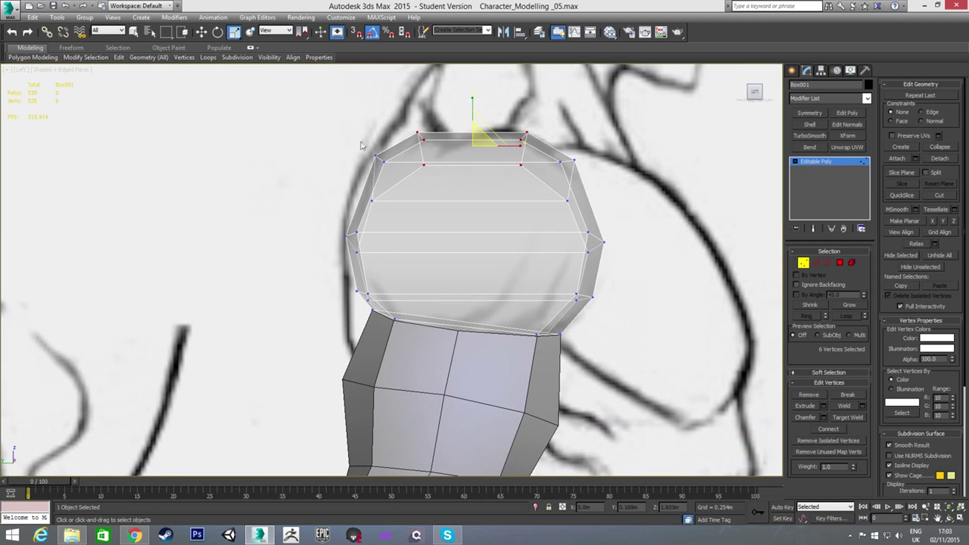
left_click_drag(395, 207, 395, 209)
left_click_drag(549, 154, 571, 200, "ctrl")
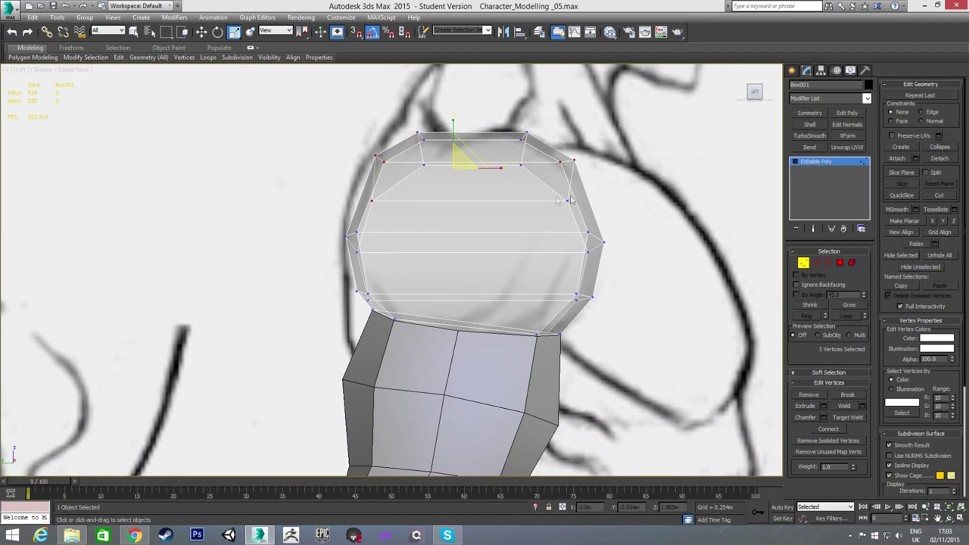
left_click(567, 201, "ctrl")
left_click_drag(517, 176, 510, 174)
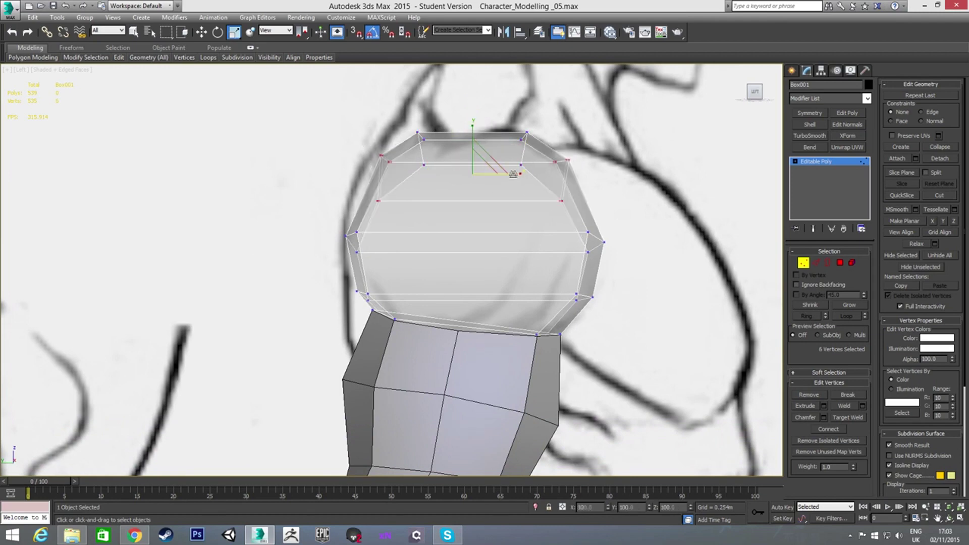
left_click_drag(510, 175, 507, 170)
Narrow the middle-row side vertices and raise them slightly.
left_click_drag(338, 227, 613, 271)
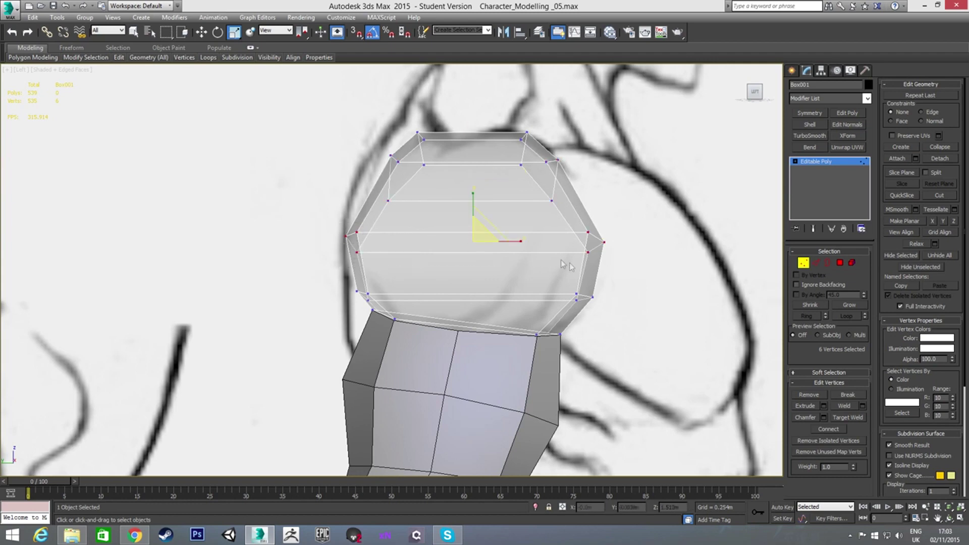
left_click_drag(522, 241, 515, 244)
key("w")
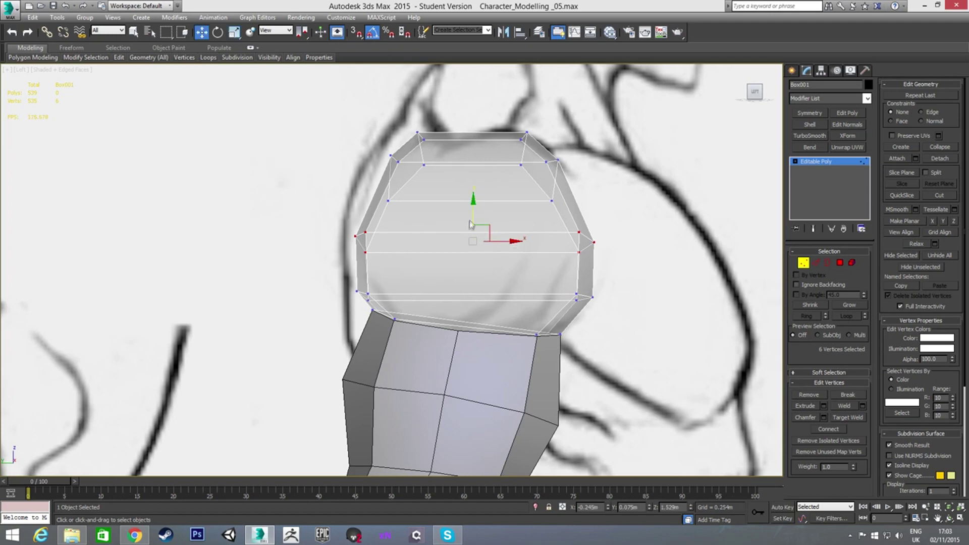
left_click_drag(474, 216, 474, 205)
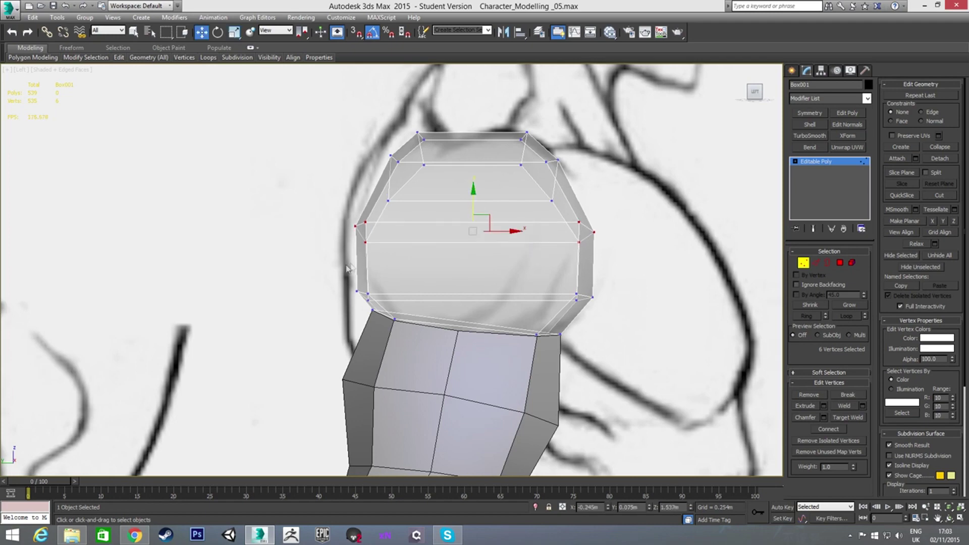
Raise the lower row and left-side vertices, lower the right ones, then select the top-left pair.
left_click_drag(555, 313, 602, 312)
left_click_drag(474, 271, 474, 261)
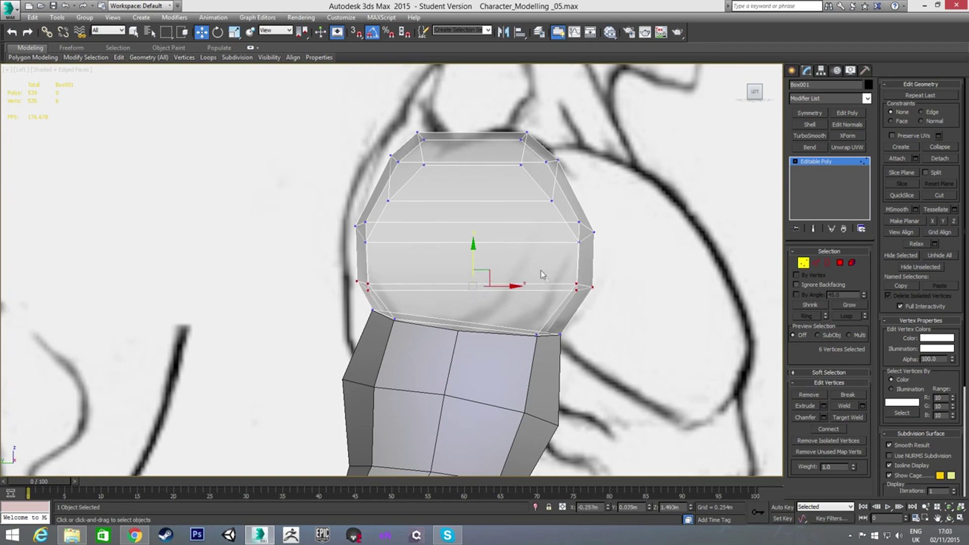
mouse_move(541, 274)
left_mouse_down()
mouse_move(604, 301)
mouse_move(588, 285)
left_mouse_up()
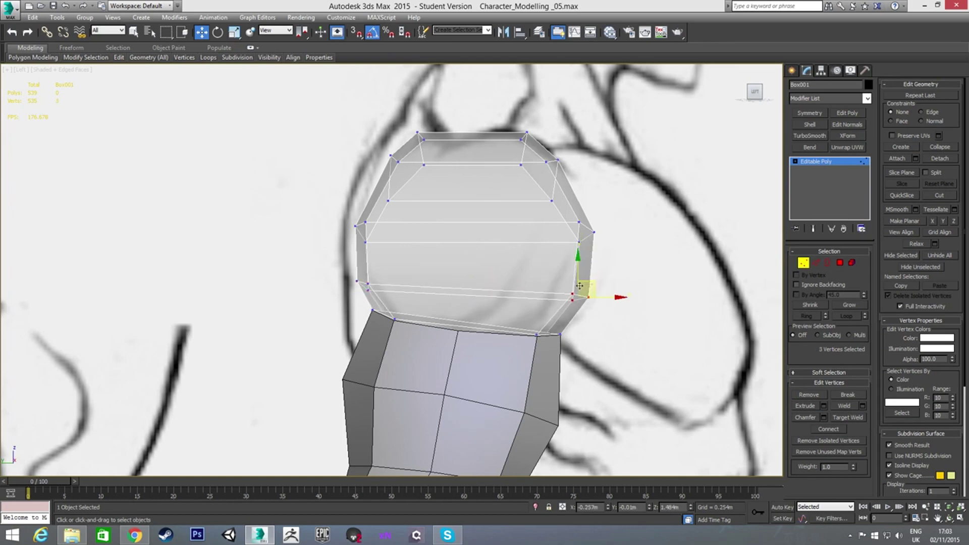
mouse_move(345, 281)
left_mouse_down()
mouse_move(383, 301)
mouse_move(374, 265)
left_mouse_up()
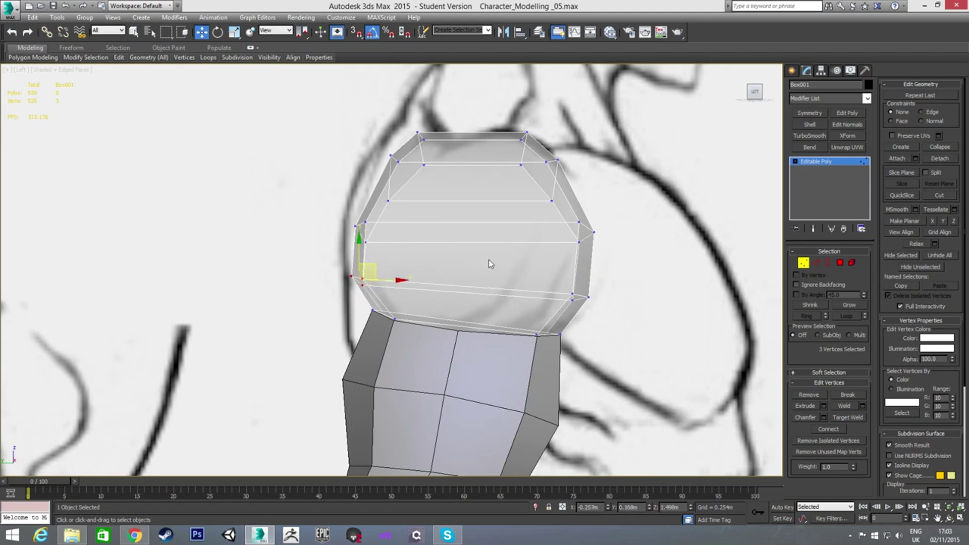
left_click_drag(378, 225, 378, 214)
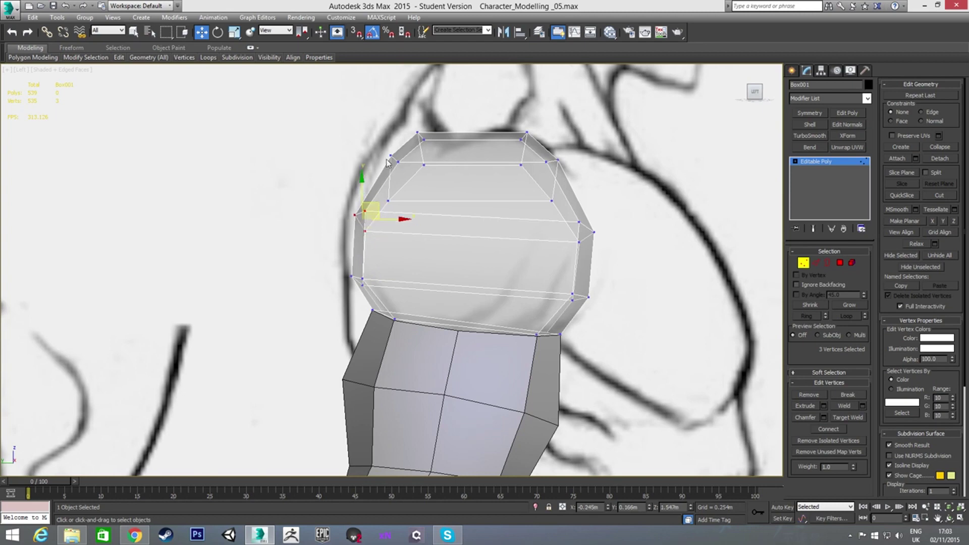
left_click_drag(385, 150, 409, 176)
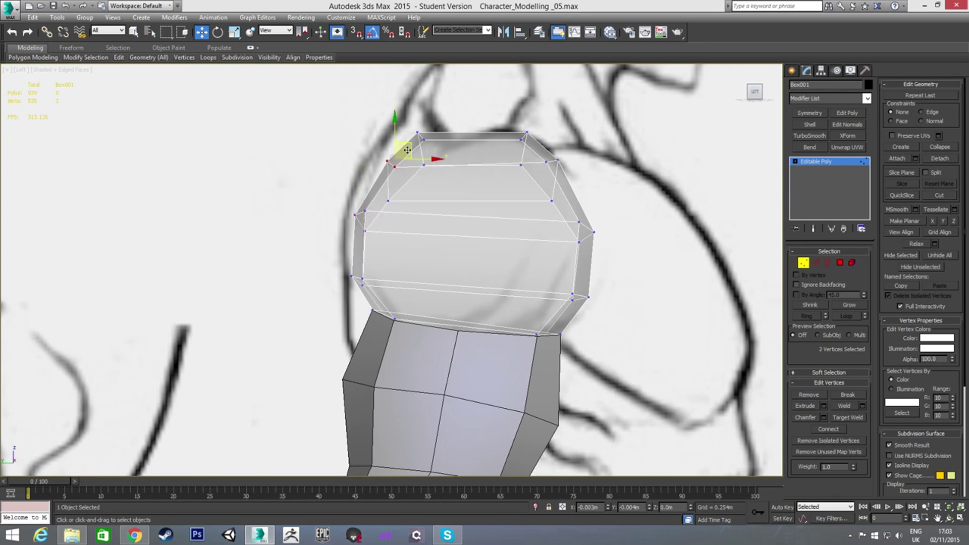
mouse_move(410, 204)
middle_mouse_down("alt")
mouse_move(436, 227)
mouse_move(379, 216)
mouse_move(439, 199)
middle_mouse_up("alt")
Select an edge ring on the shoulder cap and Connect it to add a new edge loop.
key("2")
left_click(444, 173)
left_click(446, 233, "shift")
mouse_move(447, 234)
middle_mouse_down("alt")
mouse_move(434, 256)
mouse_move(323, 247)
mouse_move(439, 303)
middle_mouse_up("alt")
mouse_move(477, 337)
middle_mouse_down("alt")
mouse_move(427, 311)
mouse_move(515, 310)
middle_mouse_up("alt")
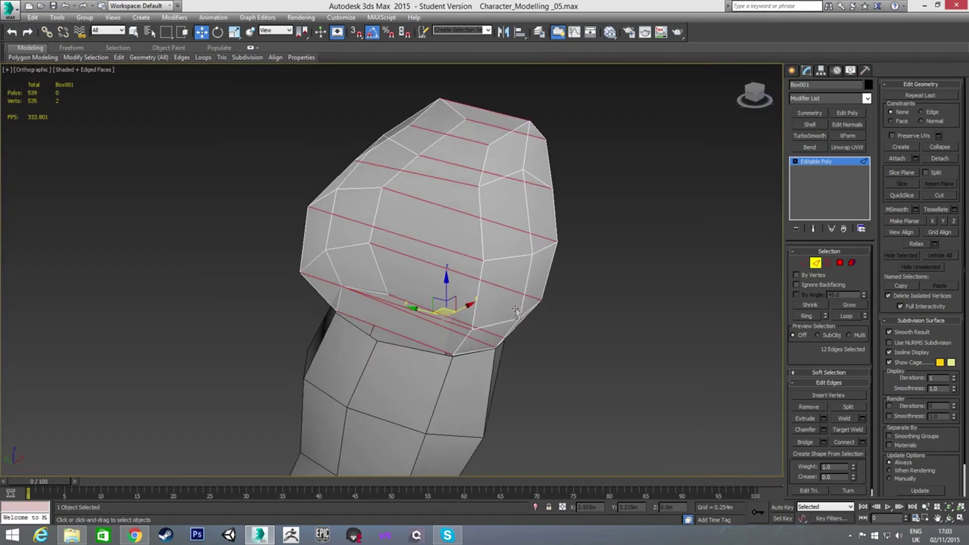
right_click(401, 236)
left_click(325, 273)
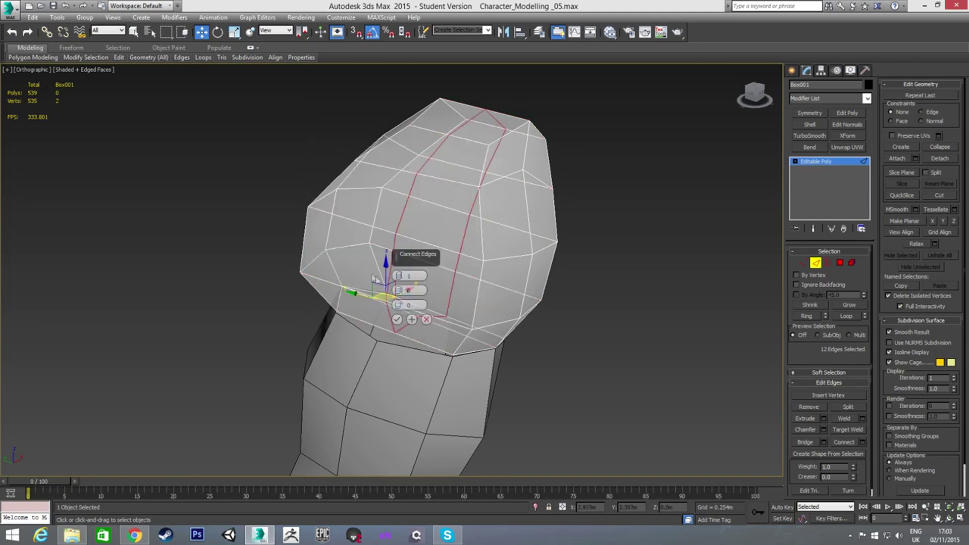
key("Return")
Deselect the far-side and top-right edges, leaving four edges along the cap's outer side.
mouse_move(399, 323)
middle_mouse_down("alt")
mouse_move(396, 292)
mouse_move(370, 293)
middle_mouse_up("alt")
left_click_drag(409, 263, 493, 309, "alt")
middle_click_drag(503, 241, 483, 292, "alt")
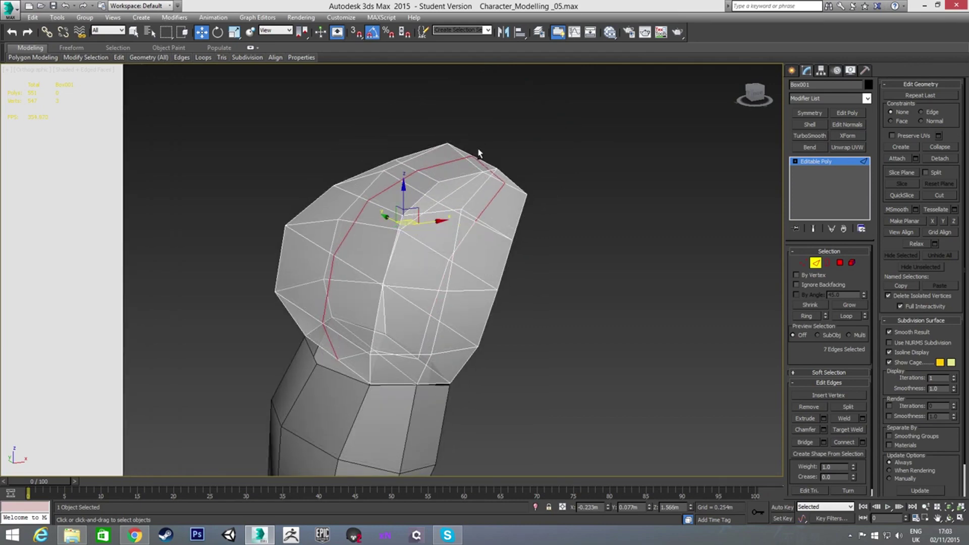
left_click(479, 153, "alt")
key("l")
middle_click_drag(519, 230, 451, 219, "alt")
left_click(482, 167, "alt")
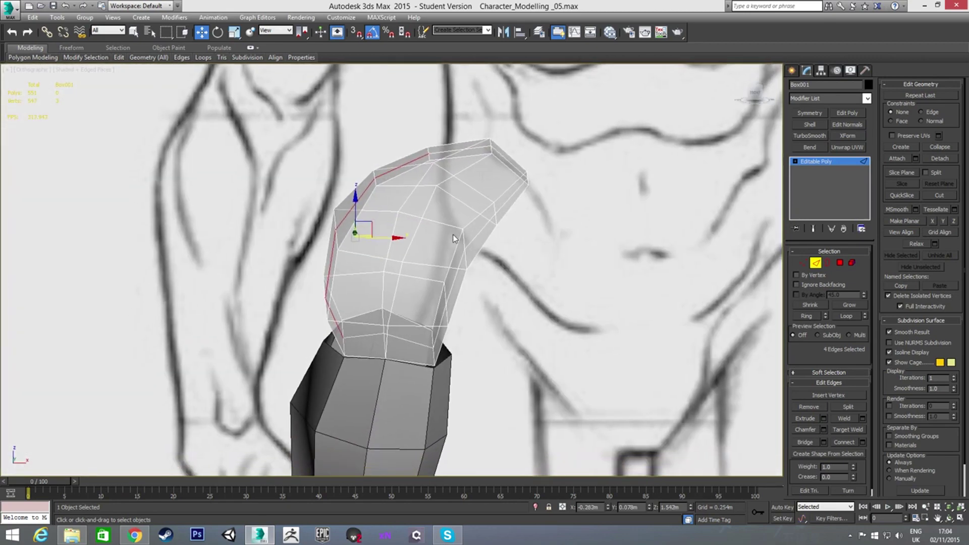
In Front view, move the selected cap edges out to the sketch's shoulder outline.
key("f")
scroll(419, 187, "up", 2)
scroll(419, 187, "up", 4)
scroll(418, 186, "up", 1)
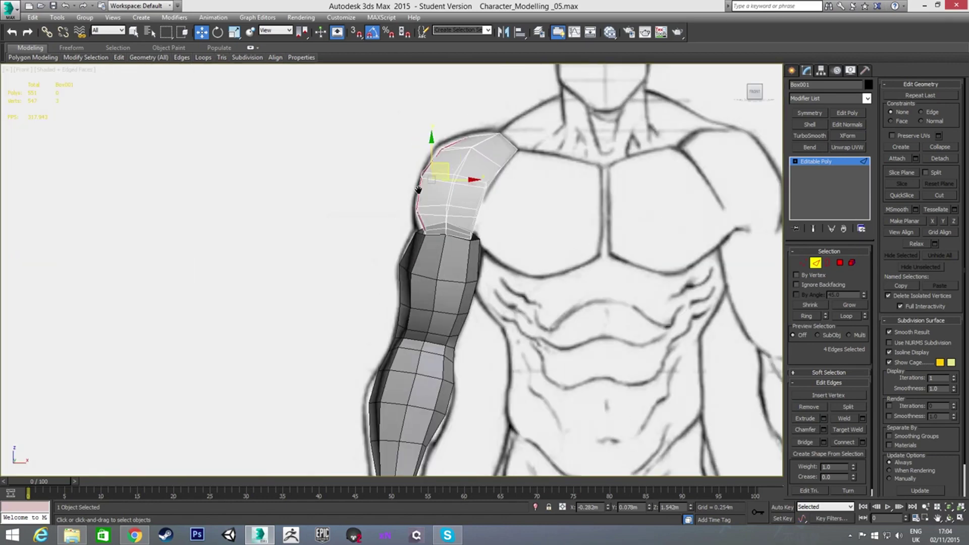
scroll(418, 187, "up", 2)
scroll(409, 220, "up", 3)
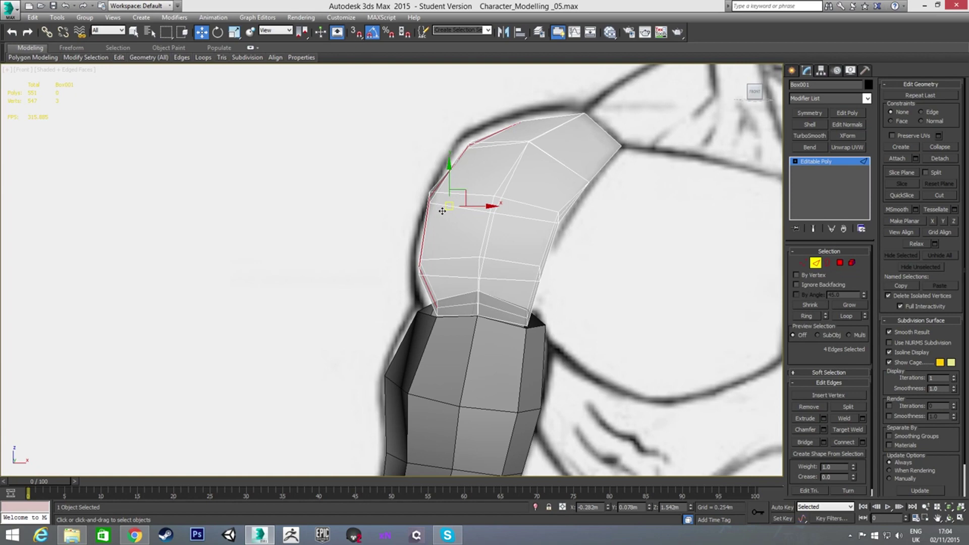
left_click_drag(460, 196, 453, 186)
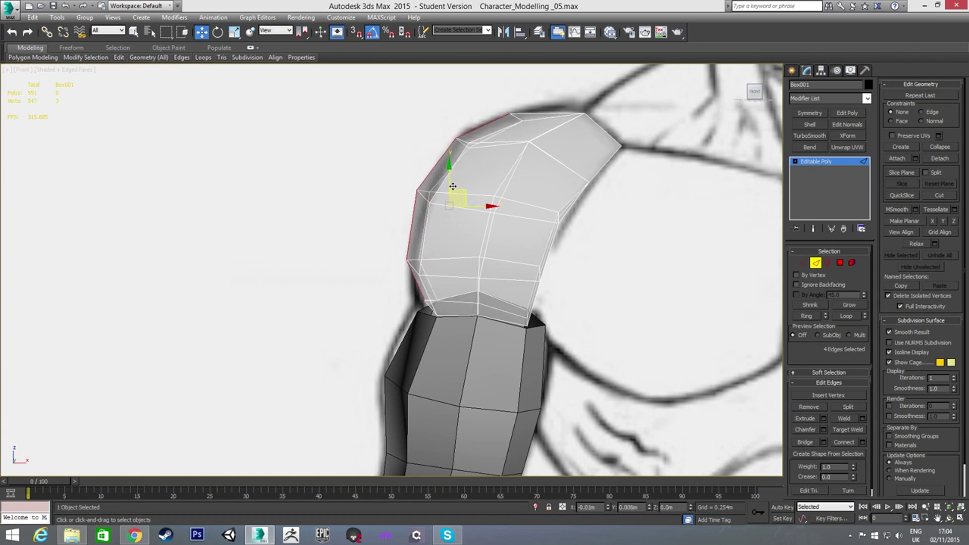
At Vertex level, nudge outer-edge vertices up and pull the bottom vertex down and outward.
key("1")
left_click(444, 196)
left_click(429, 195)
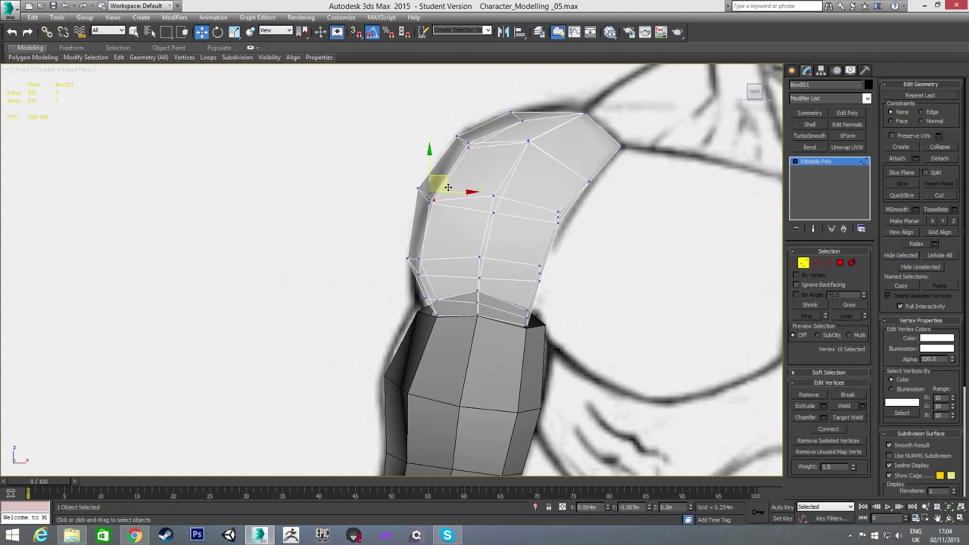
scroll(476, 167, "up", 3)
left_click_drag(459, 133, 473, 134)
left_click(459, 142)
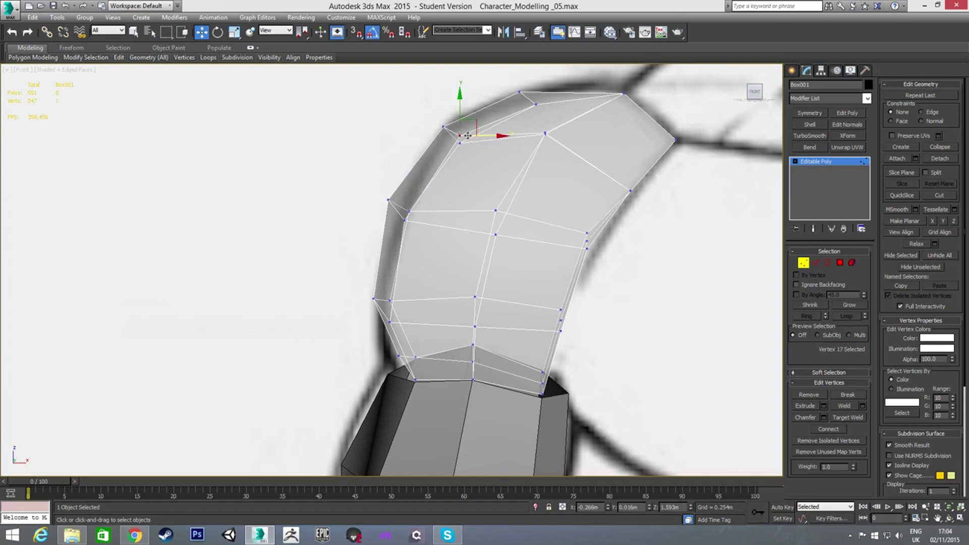
left_click(404, 220)
left_click_drag(419, 205, 425, 198)
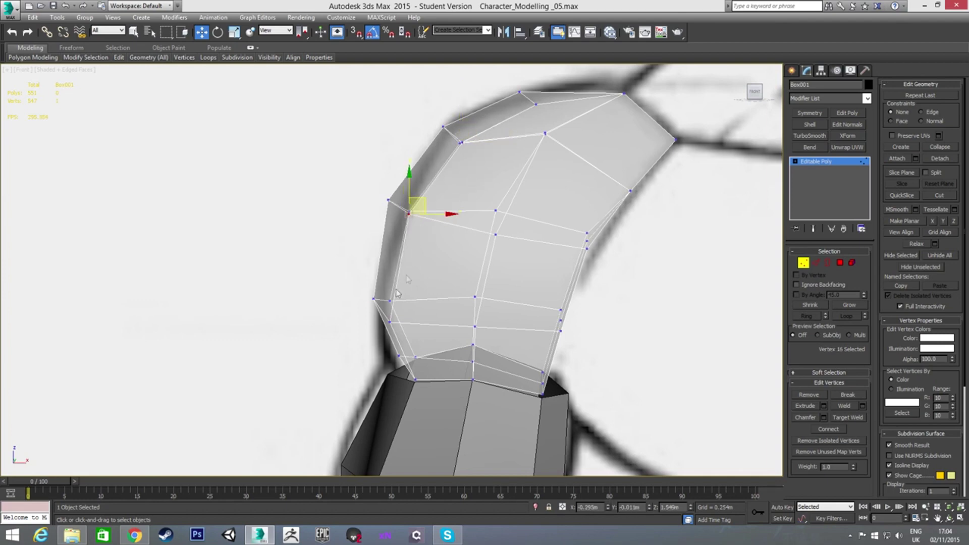
left_click(391, 310)
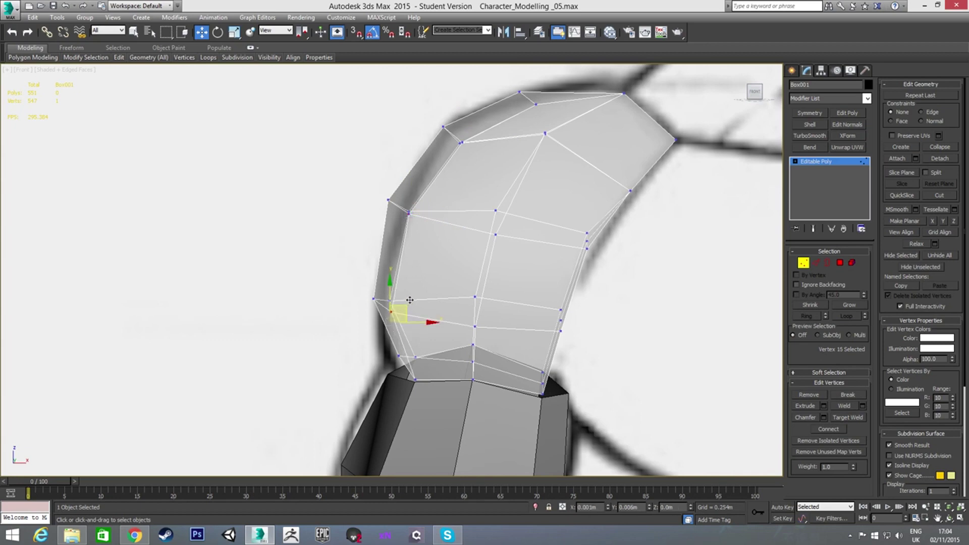
left_click(400, 357)
left_click_drag(412, 352, 402, 357)
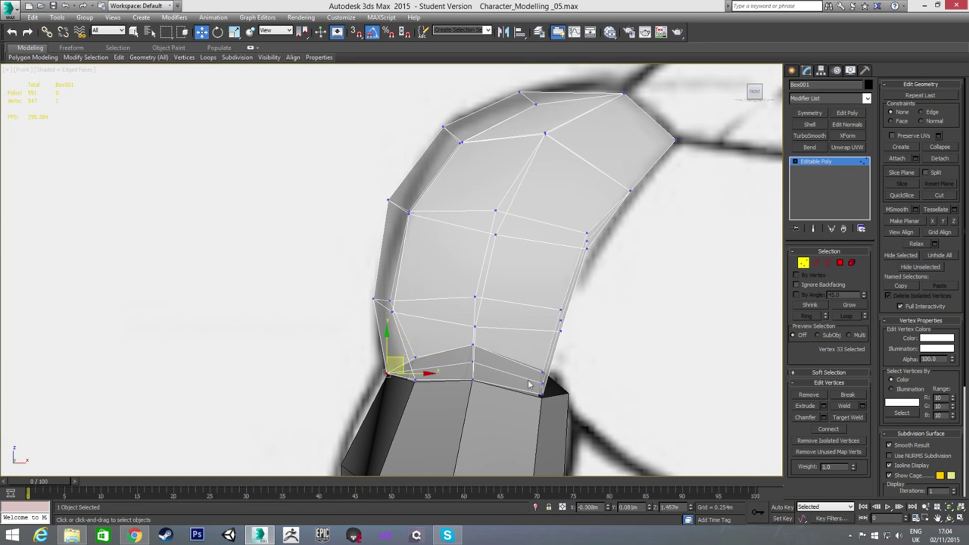
Shift the cap's outer-edge vertices inward and move the outer corner vertices inward and down.
left_click_drag(352, 180, 434, 338)
left_click_drag(434, 120, 481, 165, "ctrl")
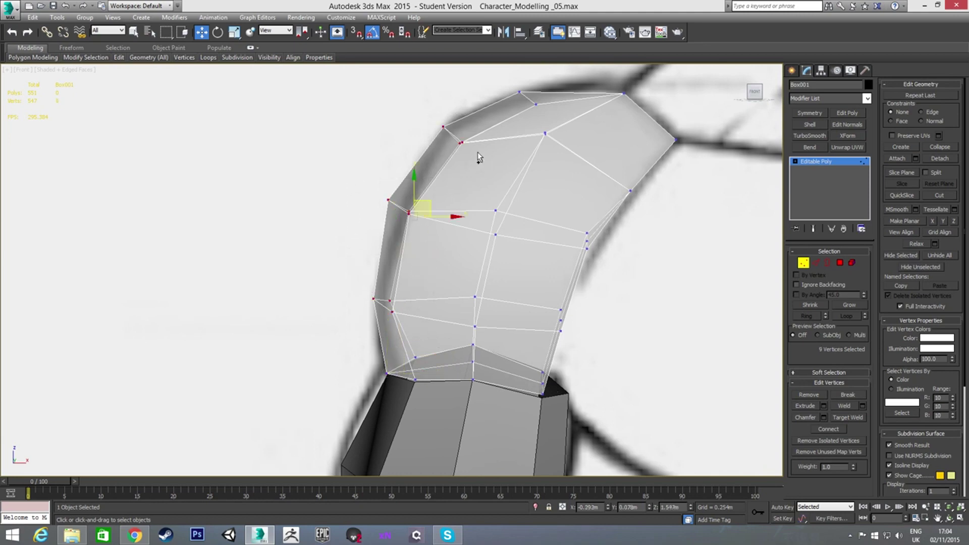
left_click_drag(559, 120, 555, 124, "ctrl")
left_click_drag(472, 188, 477, 188)
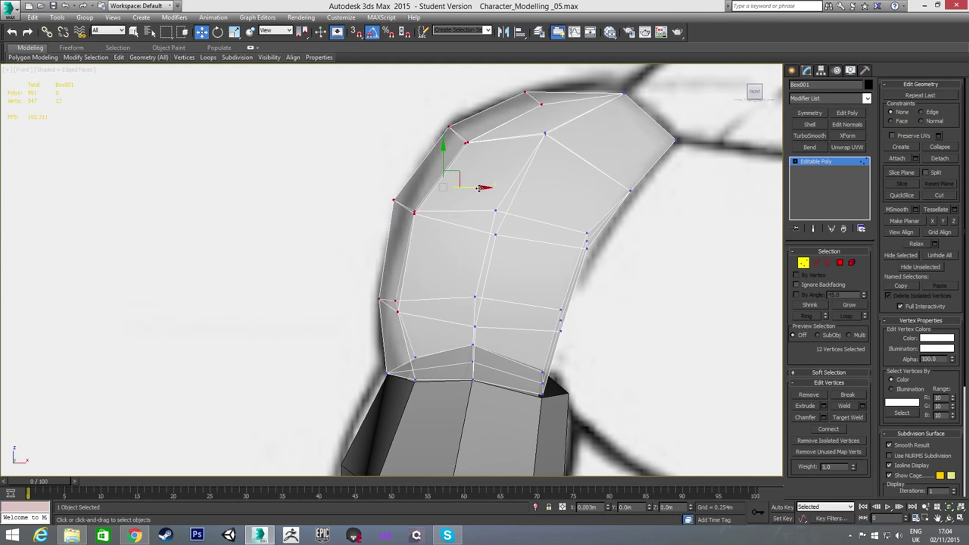
left_click_drag(398, 196, 423, 217)
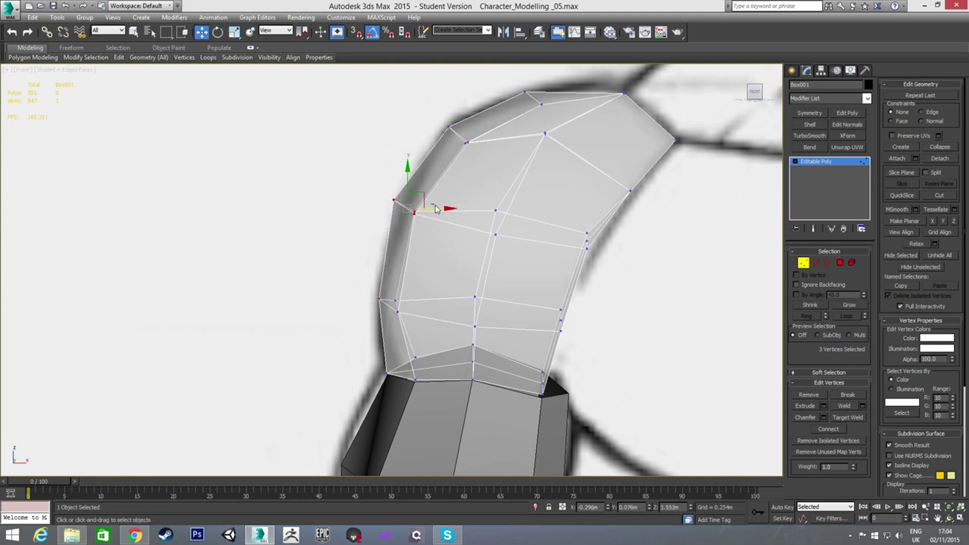
left_click_drag(414, 199, 431, 200)
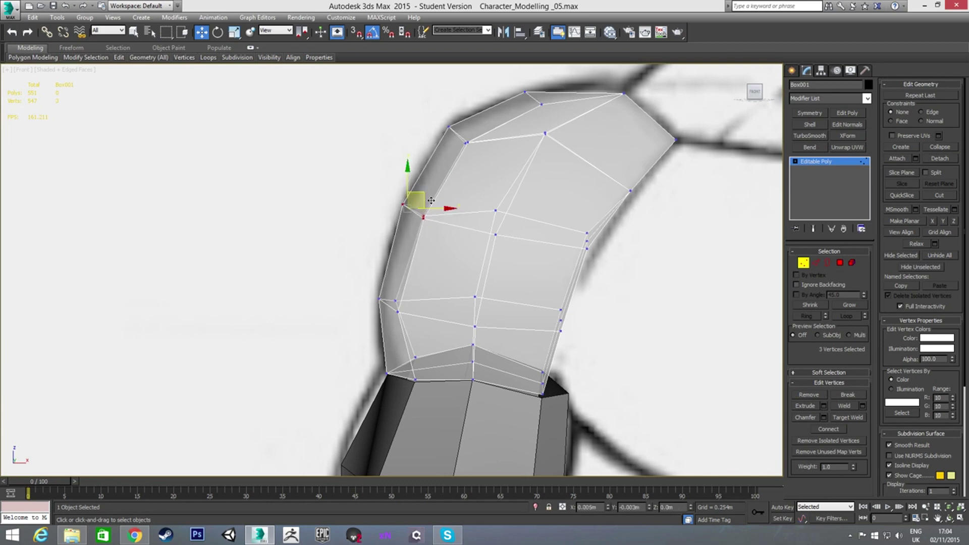
Raise the two top inner shoulder vertices in Front view, then pick a side-edge vertex.
scroll(453, 212, "down", 3)
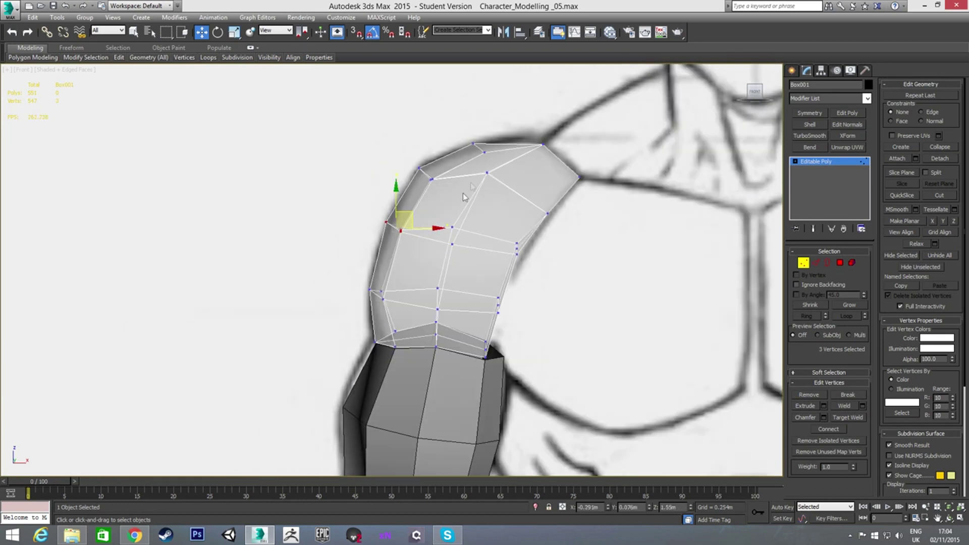
mouse_move(486, 189)
middle_mouse_down("alt")
mouse_move(511, 175)
mouse_move(505, 191)
middle_mouse_up("alt")
left_click(539, 157)
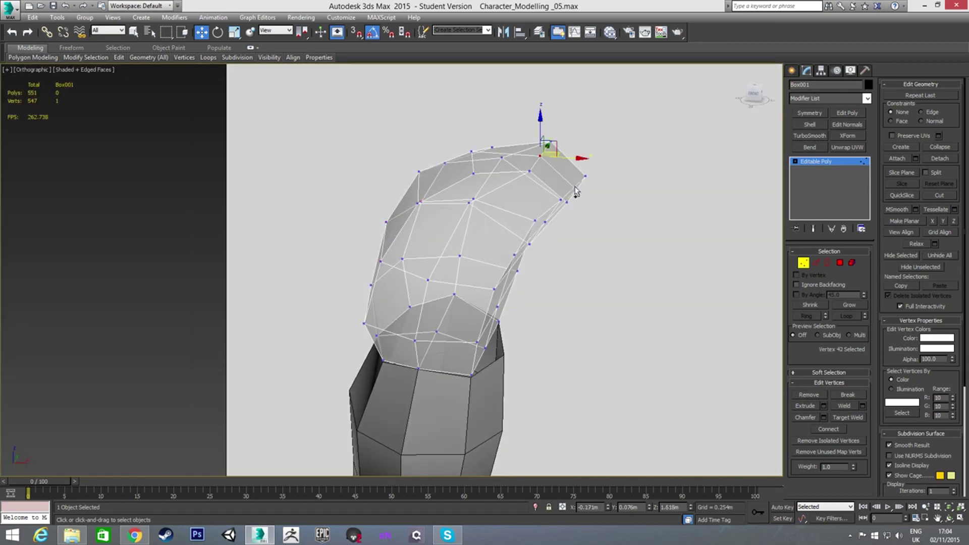
middle_click_drag(569, 198, 562, 214, "alt")
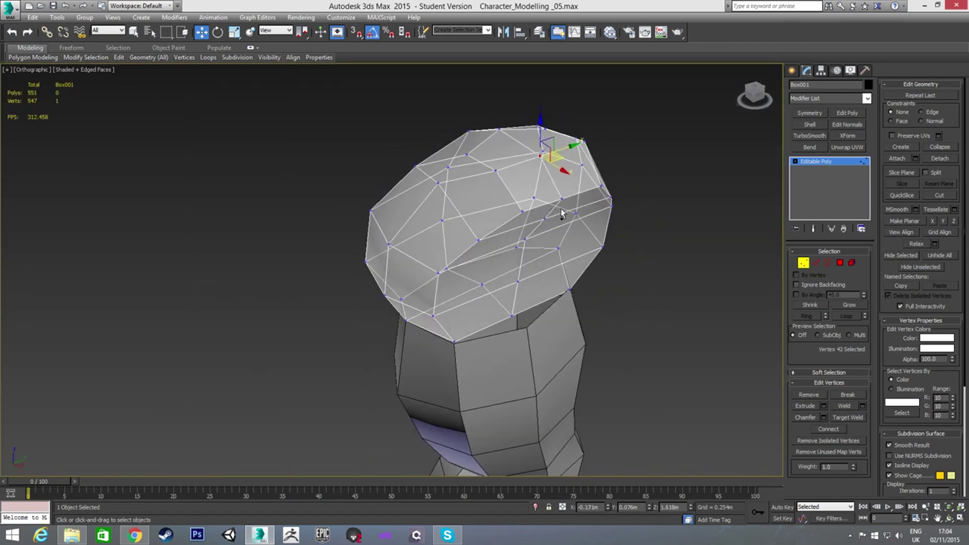
left_click(562, 200, "ctrl")
middle_click_drag(562, 201, 506, 220, "alt")
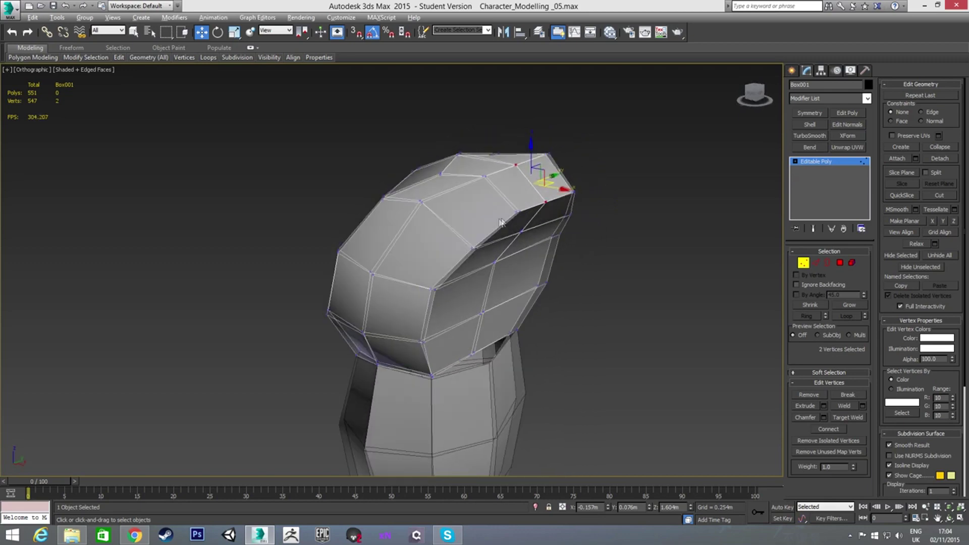
key("f")
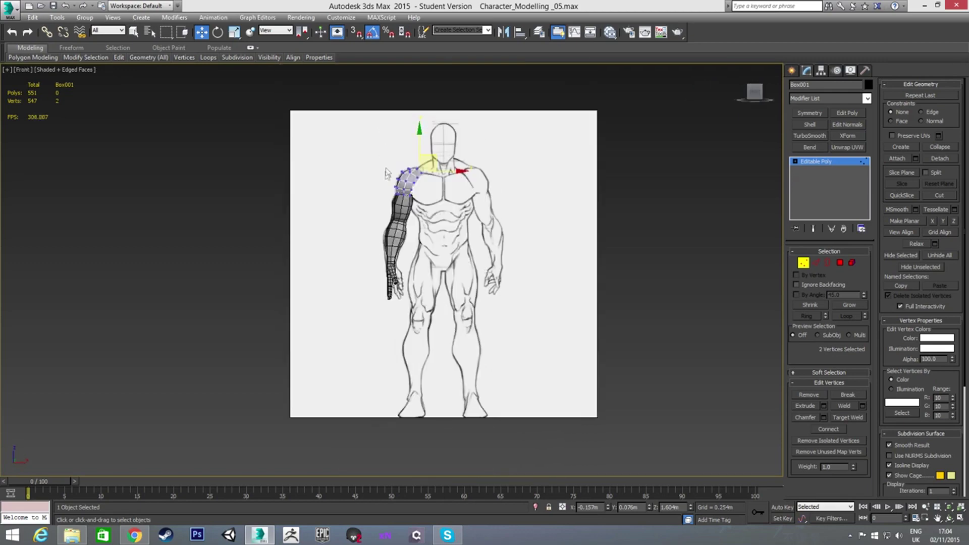
scroll(444, 171, "up", 3)
scroll(437, 173, "up", 3)
left_click_drag(496, 189, 497, 179)
left_click(555, 242)
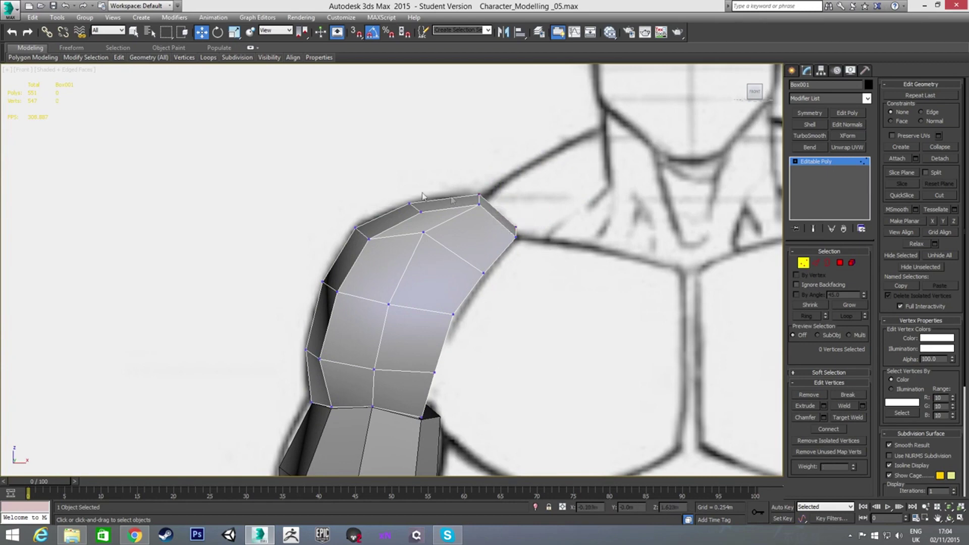
mouse_move(536, 241)
middle_mouse_down("alt")
mouse_move(414, 228)
mouse_move(405, 244)
middle_mouse_up("alt")
left_click(306, 282)
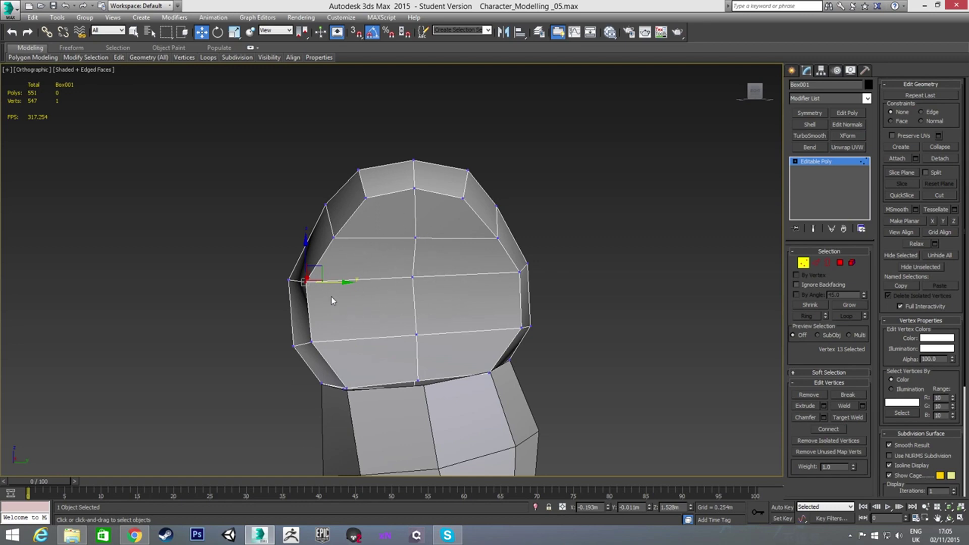
Slide the cap's side and lower-left vertices right and pull the right-edge vertex inward.
left_click_drag(334, 281, 347, 292)
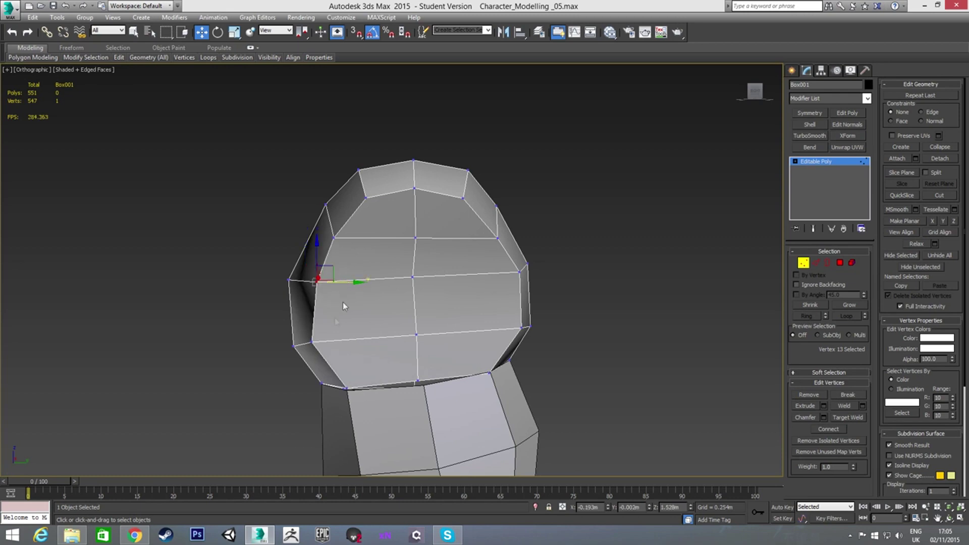
left_click(312, 342)
mouse_move(318, 339)
left_mouse_down()
mouse_move(398, 352)
mouse_move(421, 328)
left_mouse_up()
left_click(416, 335)
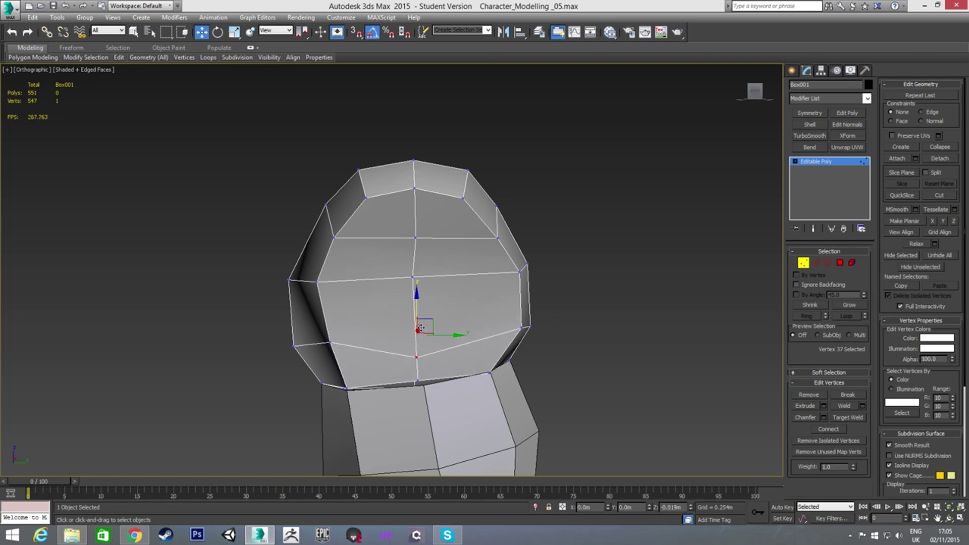
left_click(521, 326)
left_click_drag(553, 330, 542, 329)
Switch to Polygon level and select the upper faces of the shoulder cap.
left_click(521, 268)
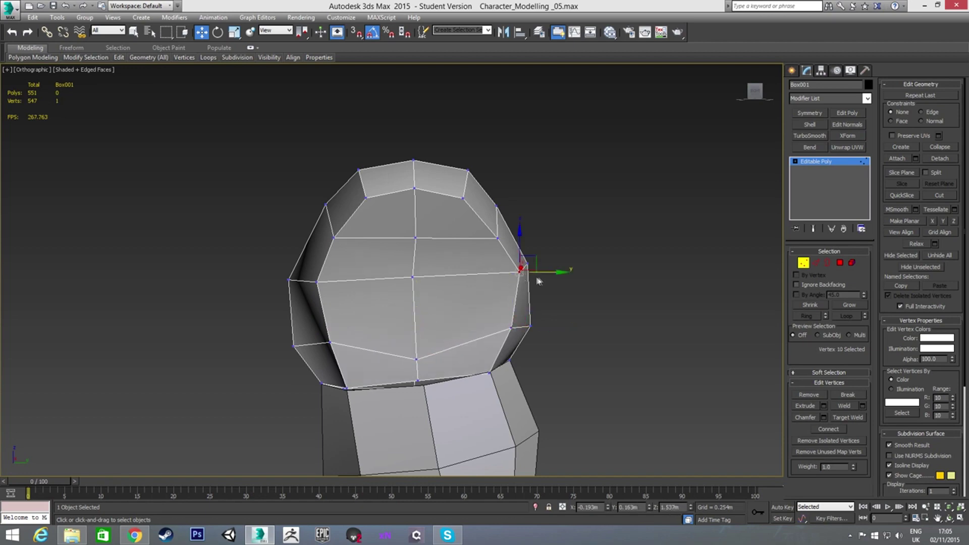
left_click(499, 233)
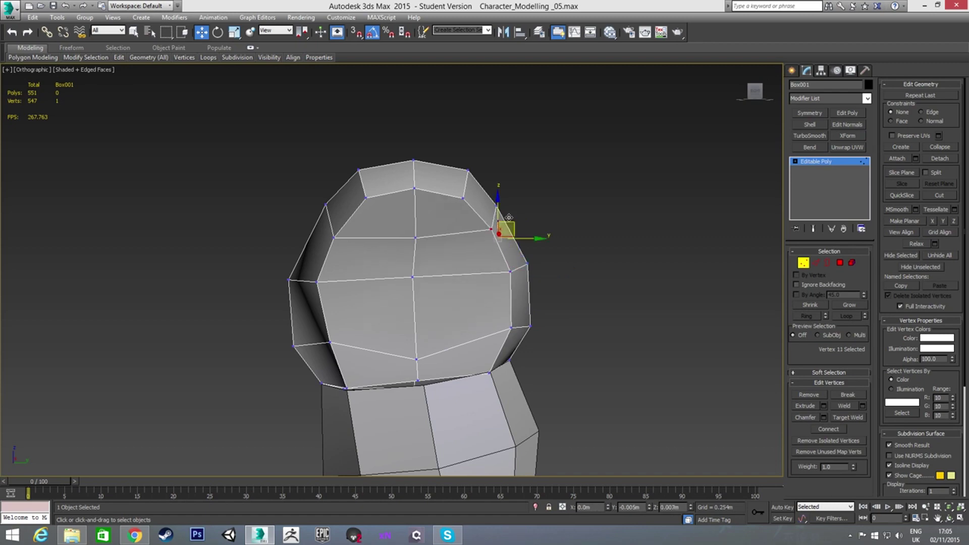
middle_click_drag(446, 292, 421, 289, "alt")
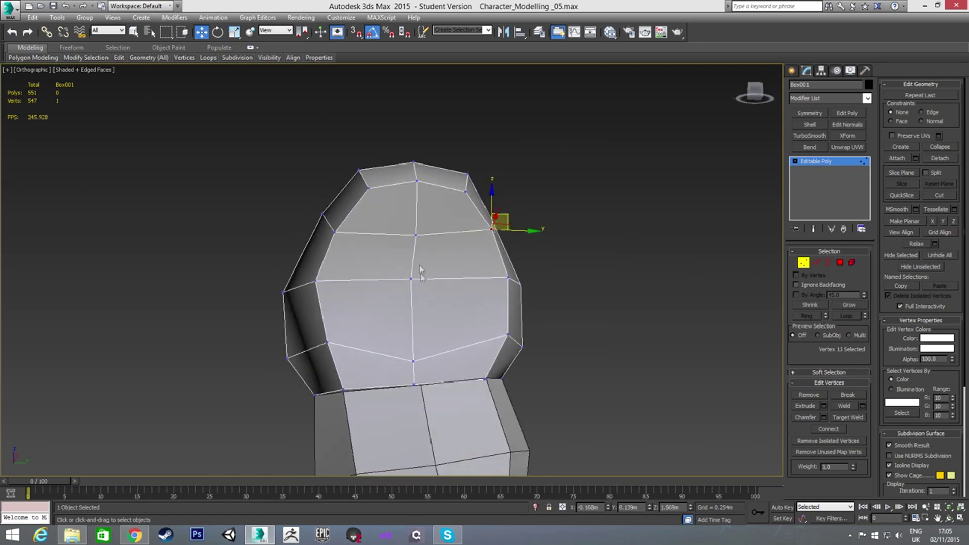
key("4")
left_click(384, 207)
Select the six inner faces of the shoulder cap and delete them.
left_click(449, 202, "ctrl")
left_click(429, 250, "ctrl")
left_click(399, 260, "ctrl")
left_click(397, 300, "ctrl")
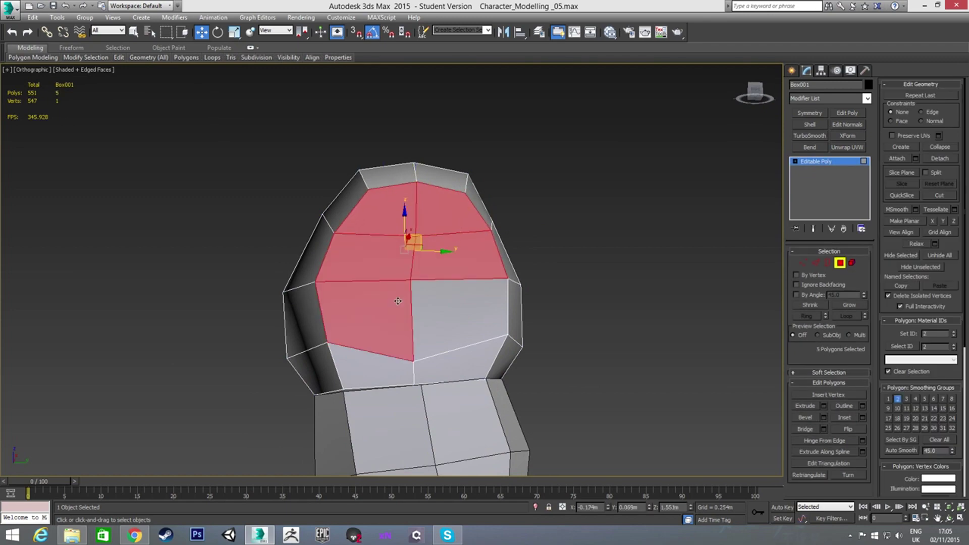
key("ctrl+z")
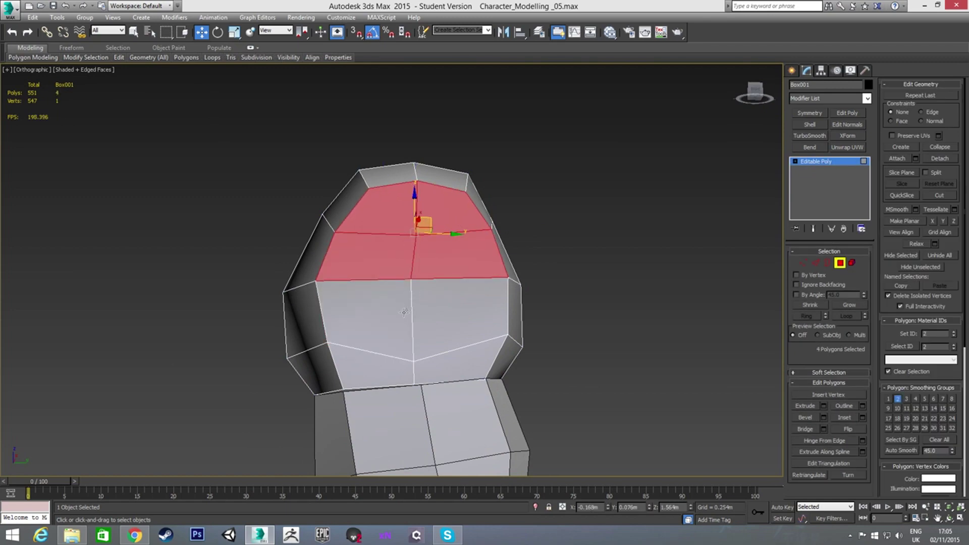
left_click(404, 312, "ctrl")
left_click(435, 301, "ctrl")
middle_click_drag(398, 308, 417, 320, "alt")
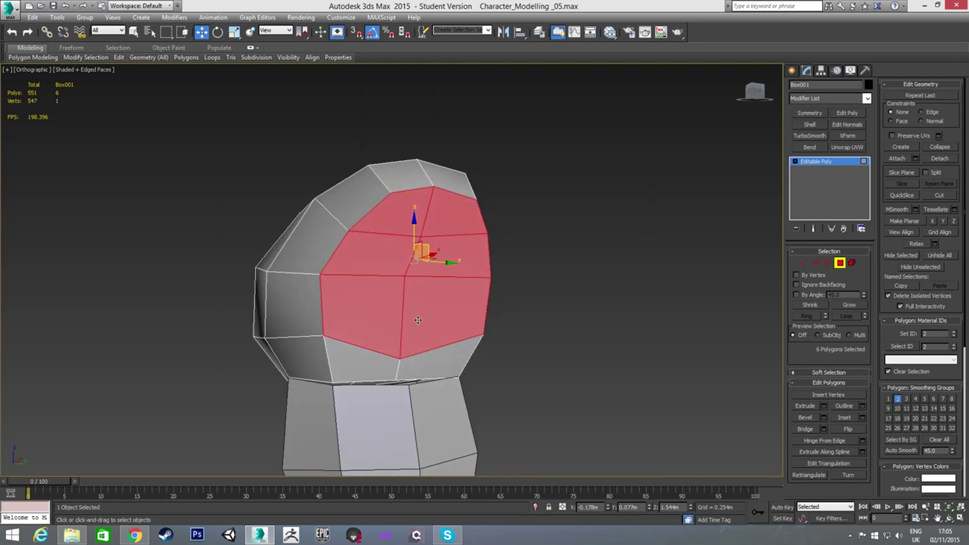
key("Delete")
Inspect the new opening and select the two vertices where the cap meets the arm.
middle_click_drag(378, 313, 402, 323, "alt")
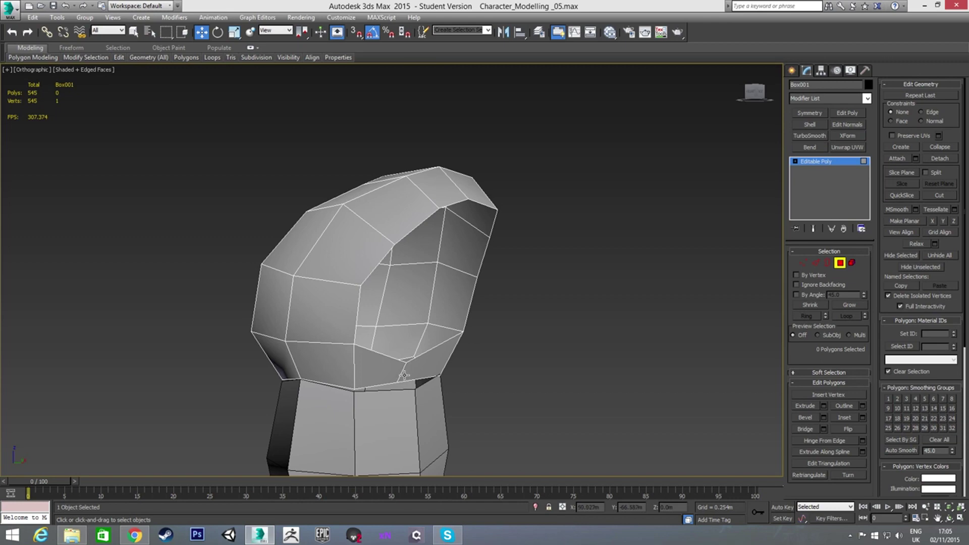
key("1")
left_click(406, 361)
left_click(397, 381, "ctrl")
middle_click_drag(398, 382, 391, 390, "alt")
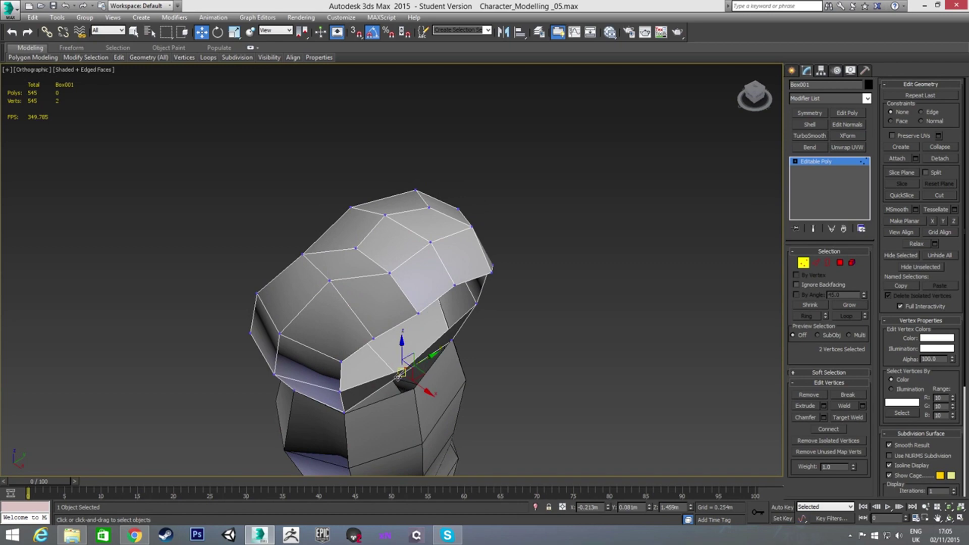
In Front view, pull the two opening vertices outward and nudge the spike vertex down.
key("f")
scroll(451, 204, "up", 2)
scroll(451, 204, "up", 3)
scroll(450, 203, "up", 3)
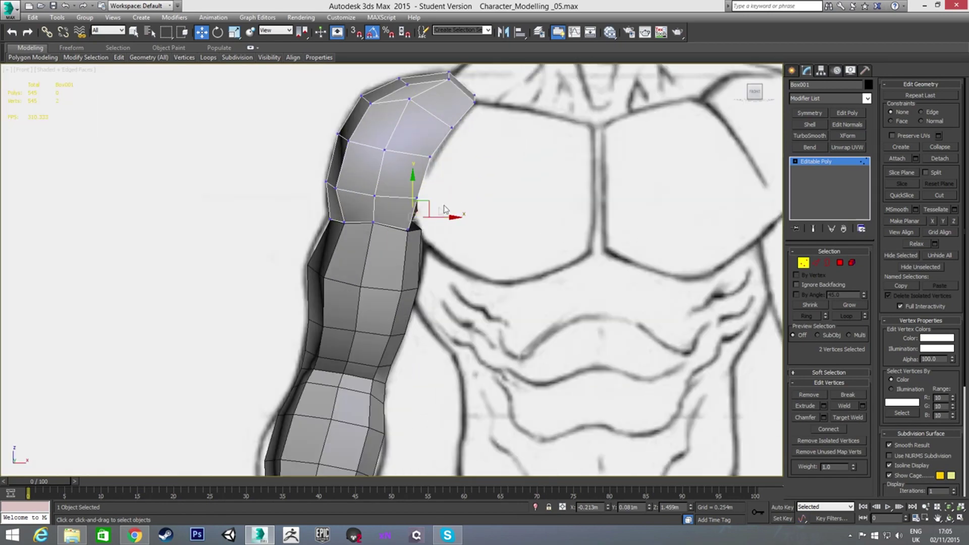
scroll(451, 204, "up", 2)
left_click_drag(444, 221, 436, 211)
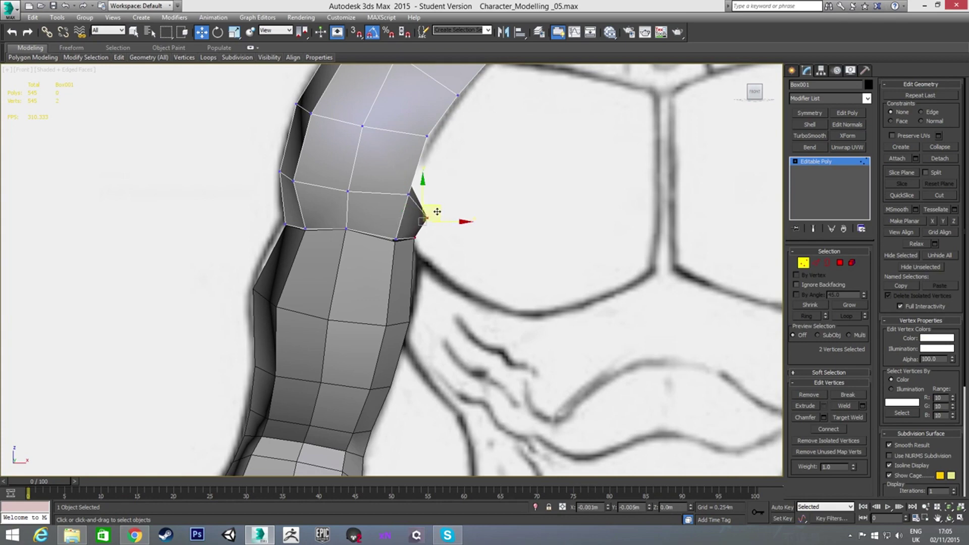
left_click(434, 216)
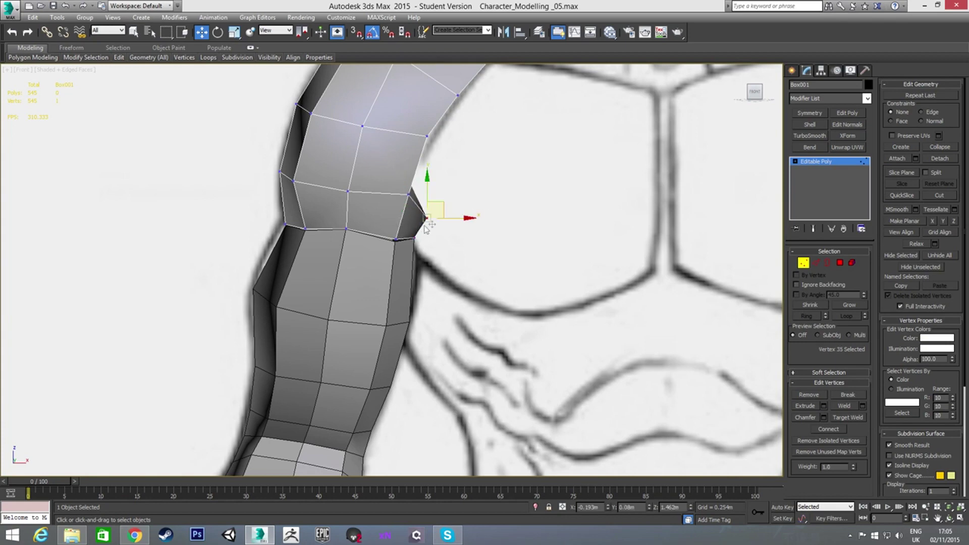
left_click_drag(426, 228, 431, 230)
left_click_drag(433, 195, 433, 199)
left_click(448, 251)
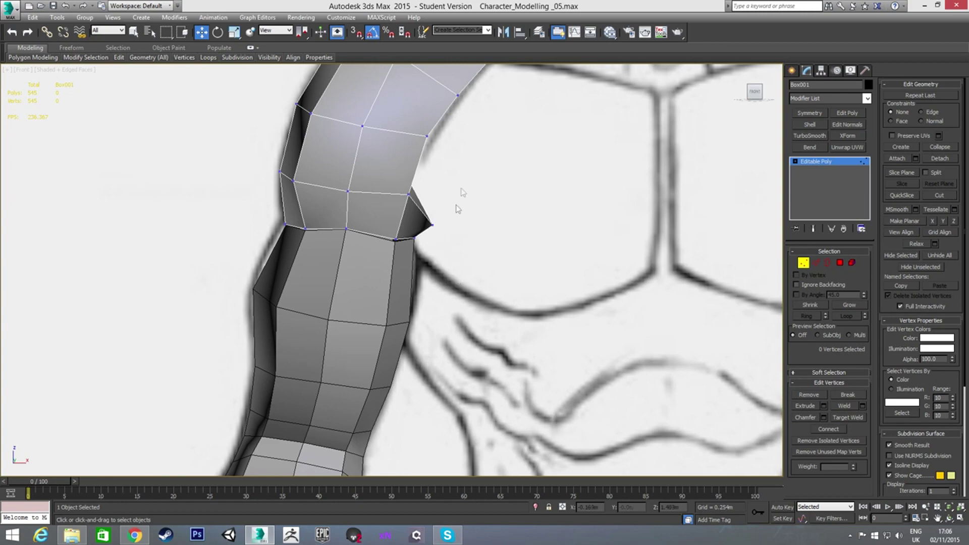
Move the two spike-base vertices up-right to fit the front sketch.
mouse_move(426, 209)
middle_mouse_down("alt")
mouse_move(421, 237)
mouse_move(433, 224)
middle_mouse_up("alt")
mouse_move(404, 193)
left_mouse_down()
mouse_move(424, 177)
mouse_move(439, 189)
left_mouse_up()
key("f")
scroll(438, 226, "down", 5)
scroll(437, 224, "up", 1)
scroll(428, 202, "up", 3)
scroll(426, 198, "up", 1)
scroll(499, 195, "up", 1)
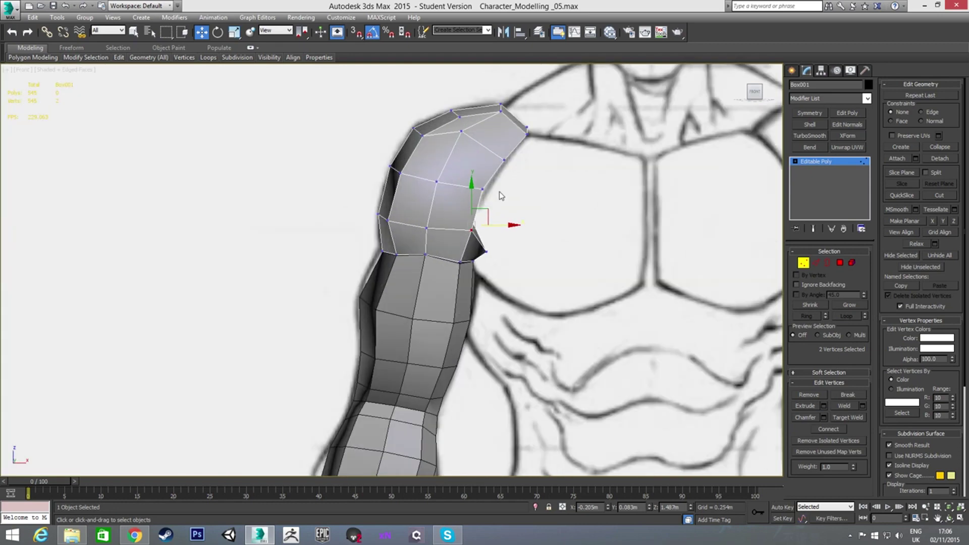
left_click_drag(478, 189, 492, 149)
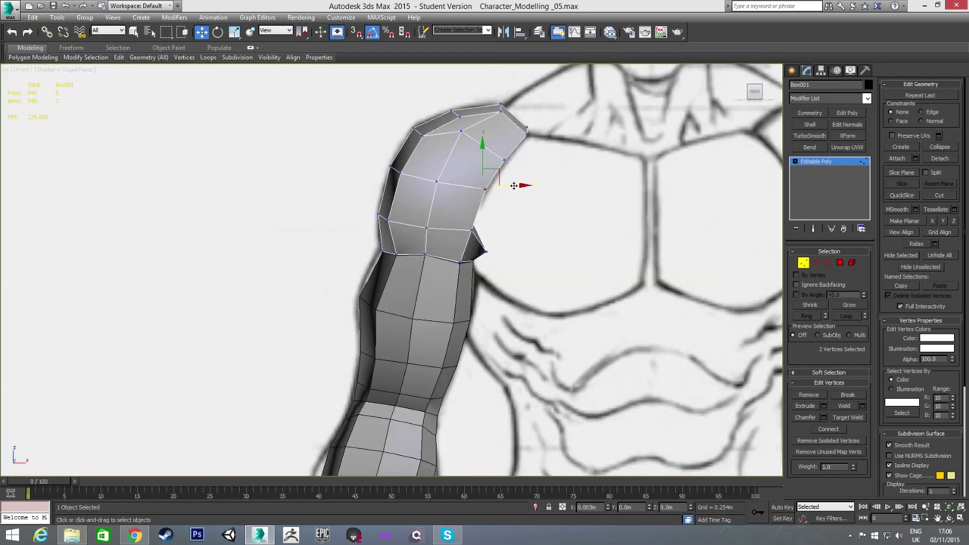
Shift six outer-edge vertices slightly up-right and lower the cap's top vertex.
left_click(516, 227)
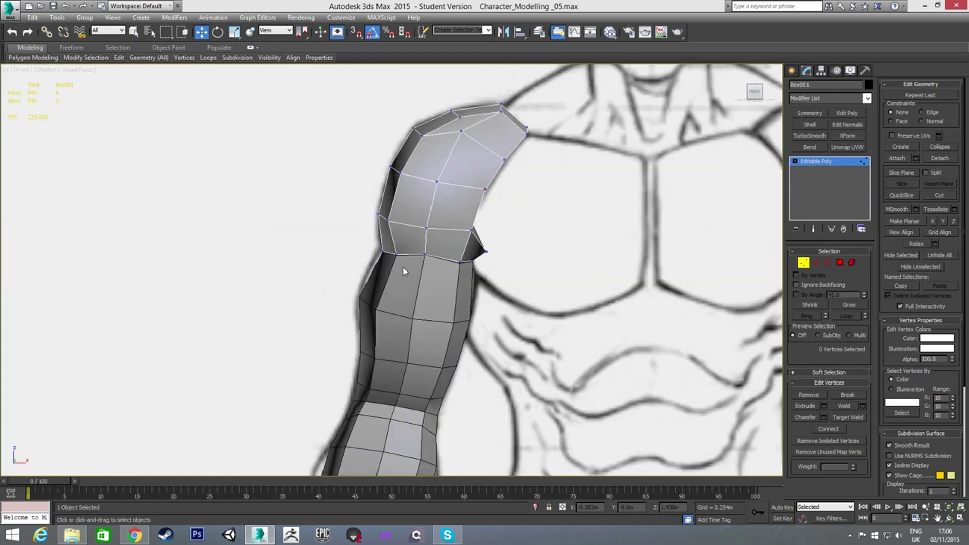
left_click_drag(387, 218, 406, 177)
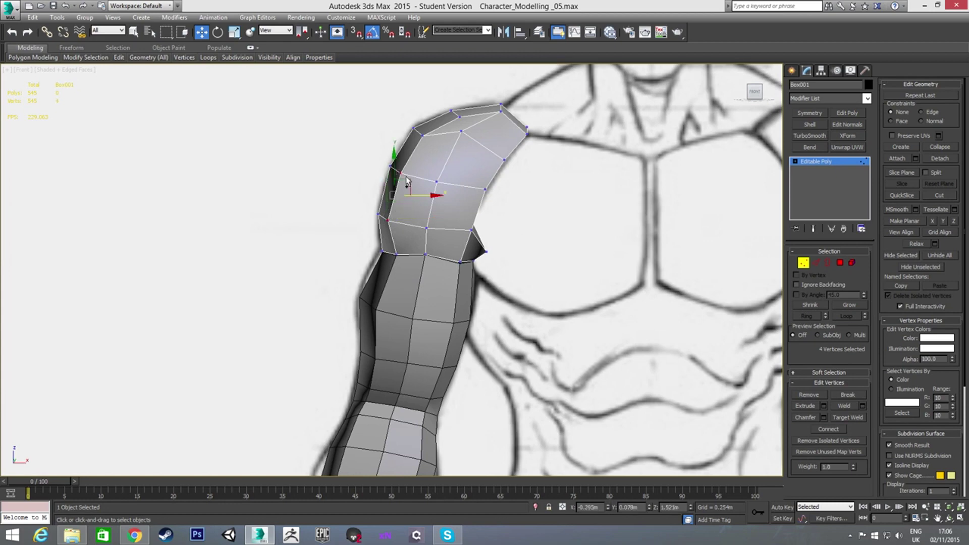
left_click(423, 131, "ctrl")
left_click_drag(416, 177, 421, 174)
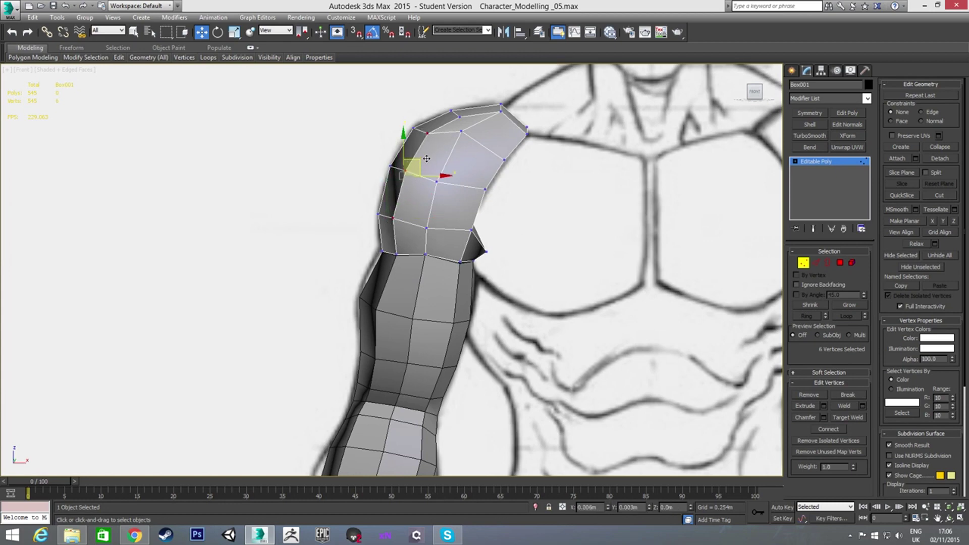
left_click(423, 211)
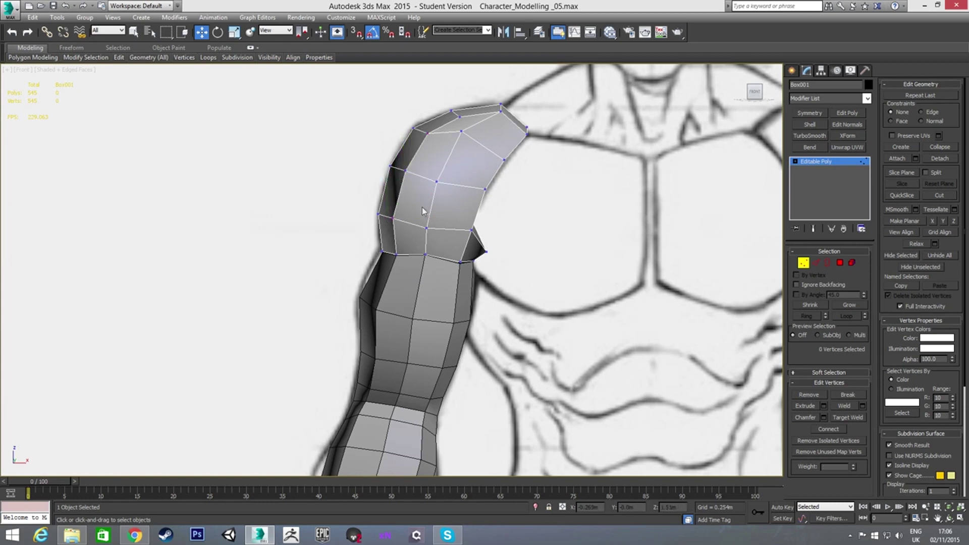
left_click(461, 133)
left_click_drag(478, 119, 479, 130)
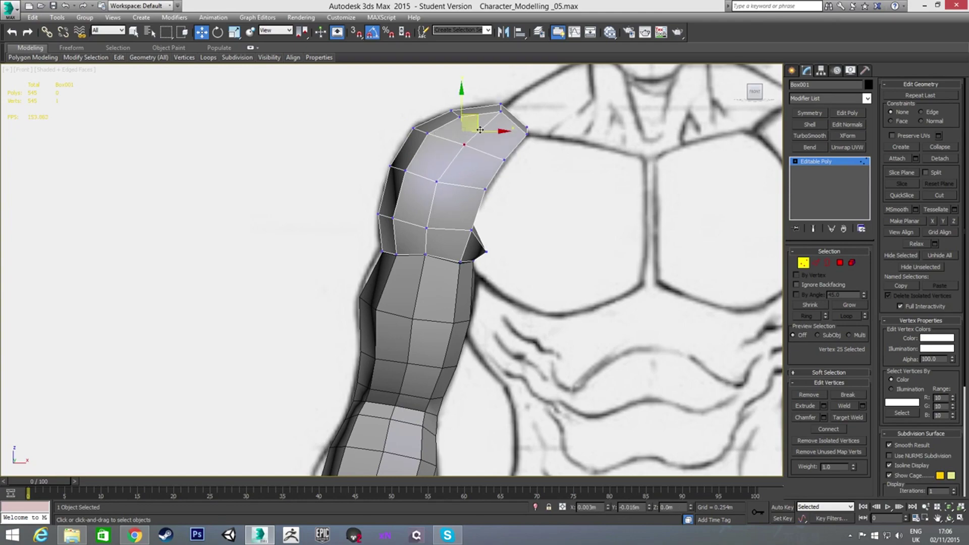
key("l")
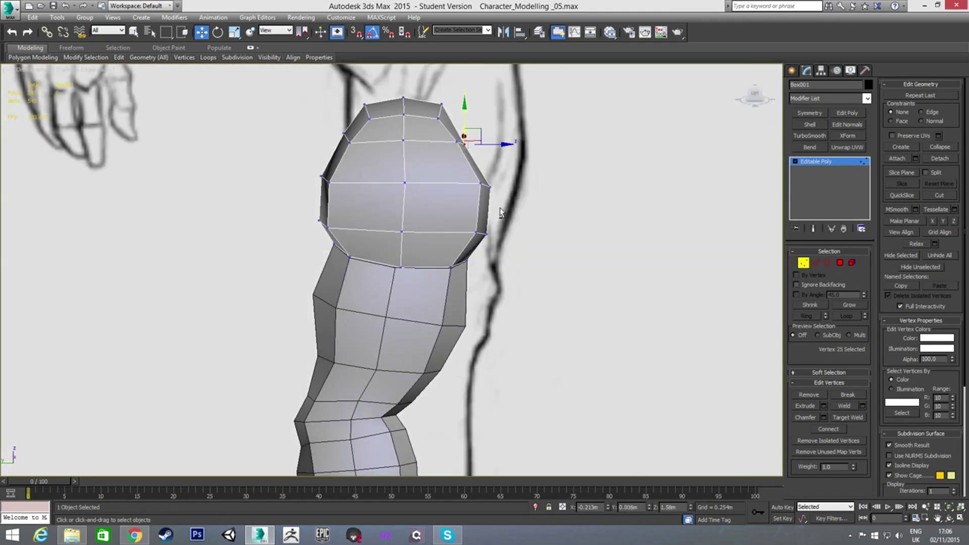
Move a cap vertex to fit the side sketch and check the mesh in wireframe.
left_click_drag(441, 146, 451, 146)
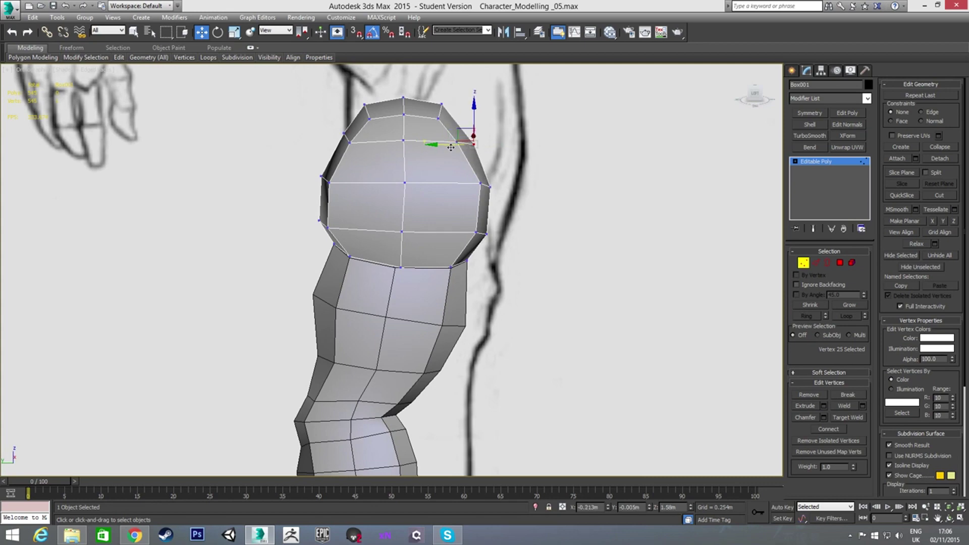
scroll(461, 210, "up", 3)
key("l")
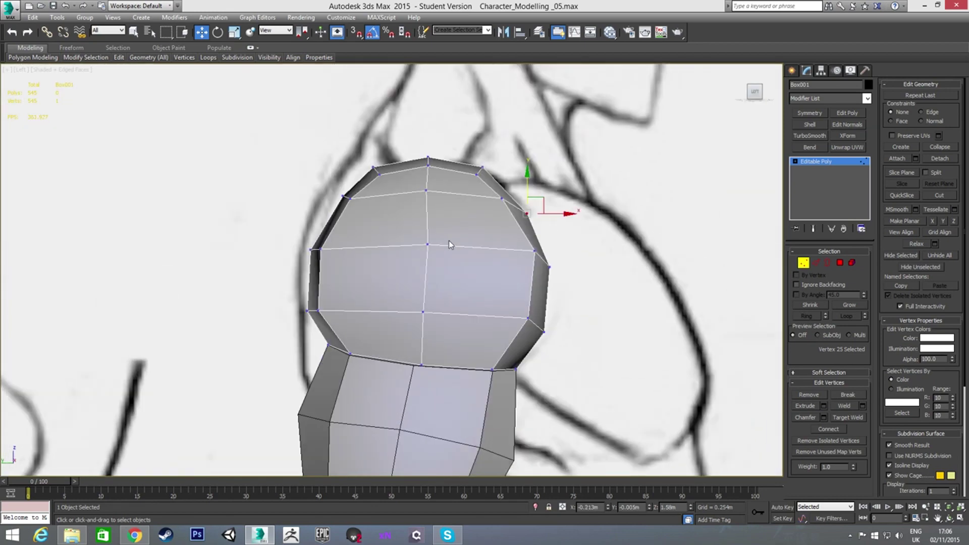
key("F3")
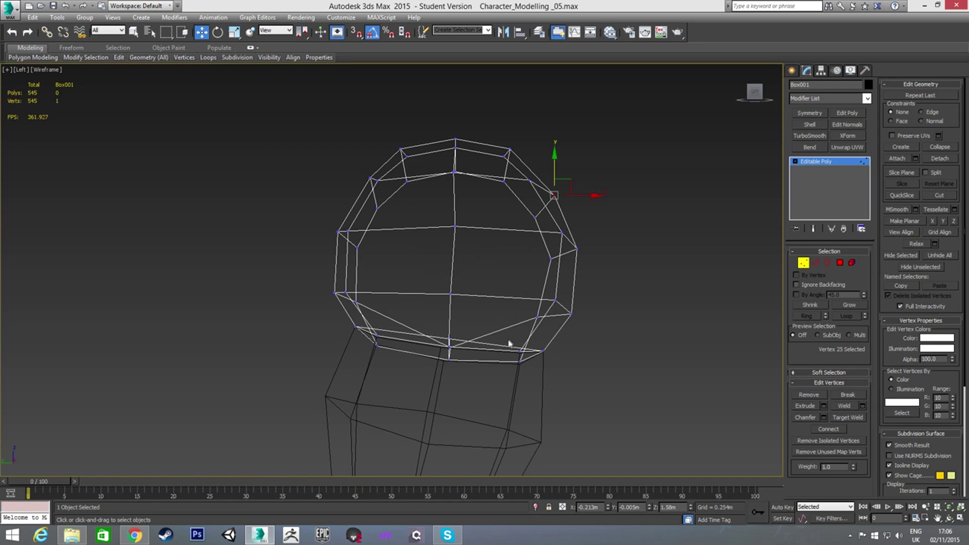
key("F3")
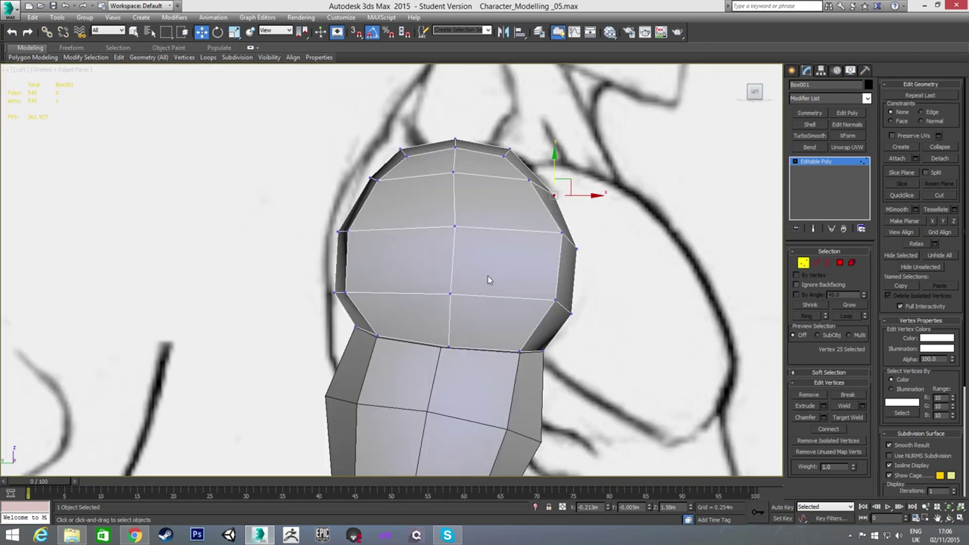
Raise the right-edge vertices to round the cap and lower its centre vertex slightly.
left_click(575, 247)
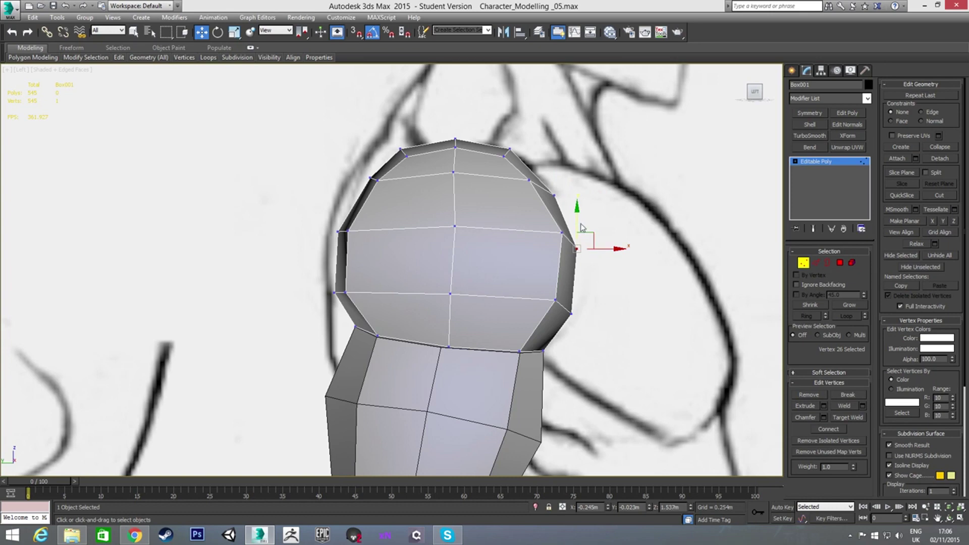
mouse_move(578, 228)
left_mouse_down()
mouse_move(578, 216)
mouse_move(571, 230)
left_mouse_up()
left_click(562, 233)
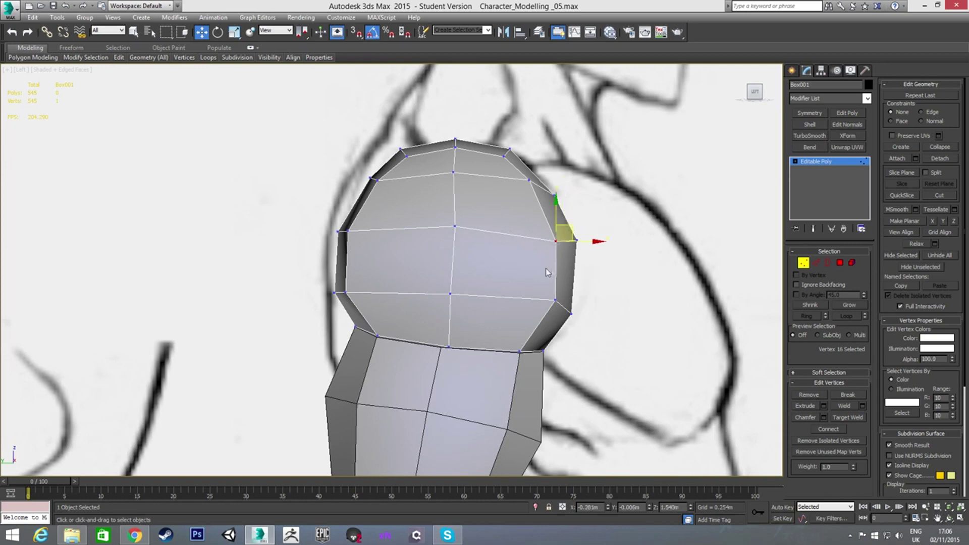
left_click(454, 226)
left_click_drag(454, 225, 451, 237)
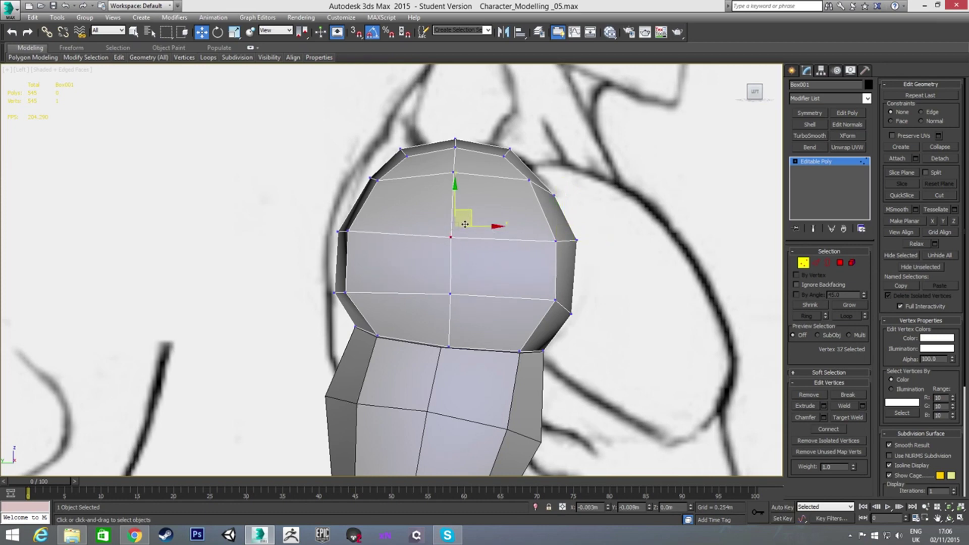
Nudge the two left-edge vertices to round the profile, then return to Front view.
left_click(346, 231)
left_click_drag(364, 215, 367, 218)
left_click(337, 231)
left_click_drag(338, 231, 338, 223)
left_click(330, 253)
key("f")
scroll(361, 273, "up", 2)
scroll(361, 273, "up", 3)
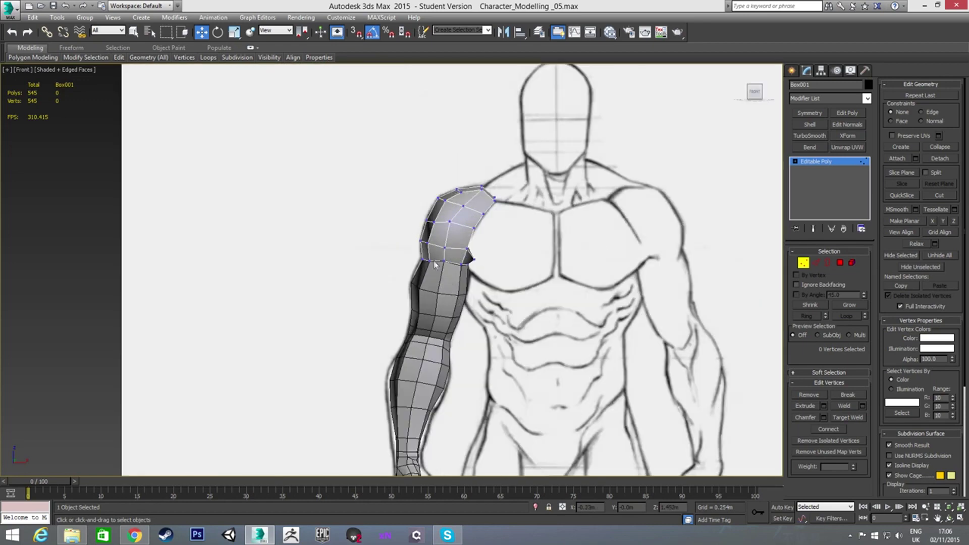
Lower one shoulder vertex slightly in the front view and clear the selection.
scroll(442, 256, "up", 2)
scroll(442, 256, "up", 2)
left_click(459, 189)
left_click_drag(477, 174, 479, 179)
left_click(576, 235)
Select the four inner underside faces of the cap and delete them.
scroll(510, 247, "down", 2)
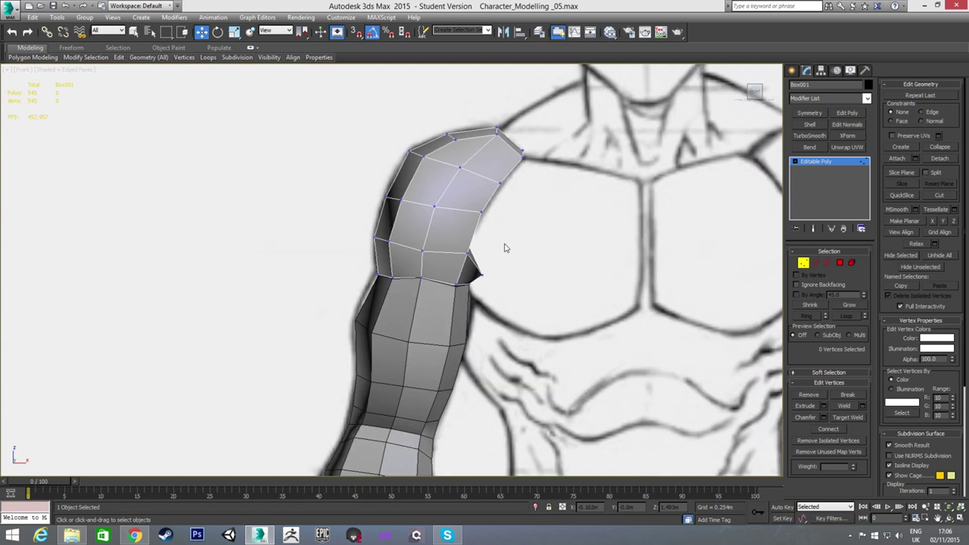
middle_click_drag(503, 245, 462, 265, "alt")
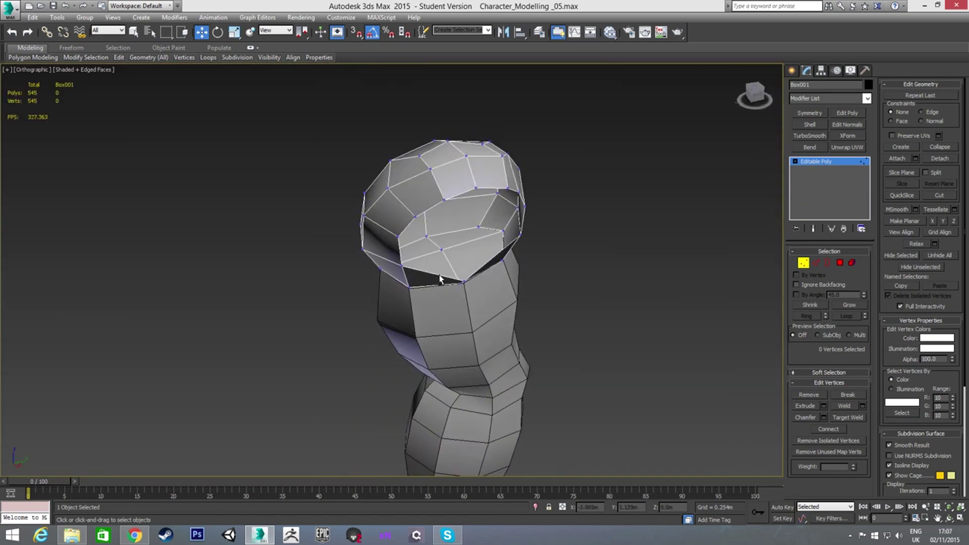
key("4")
left_click(484, 245)
left_click(443, 248, "ctrl")
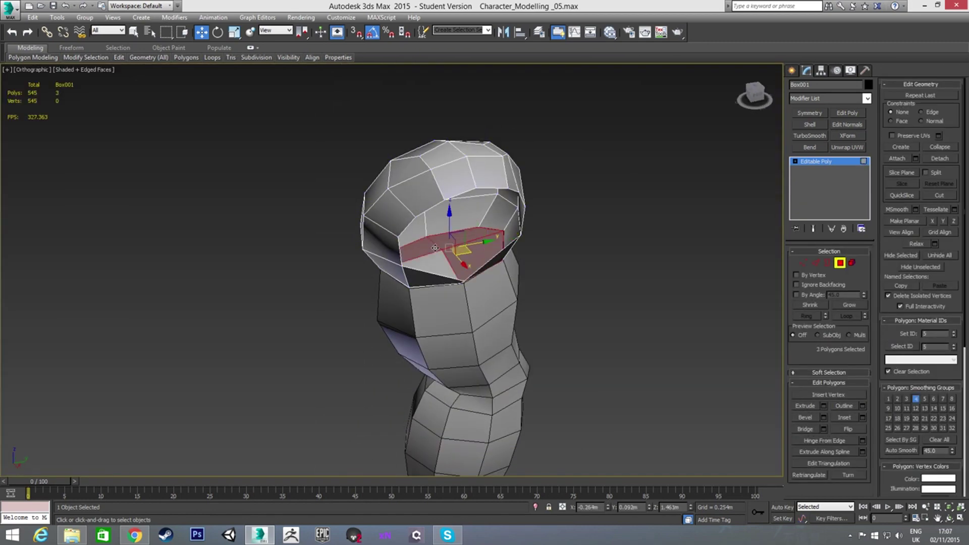
left_click(429, 276, "ctrl")
mouse_move(432, 280)
middle_mouse_down("alt")
mouse_move(420, 291)
mouse_move(449, 275)
middle_mouse_up("alt")
key("Delete")
left_click(840, 264)
Deselect the shoulder cap and orbit to an angled view of the reference plane.
key("f")
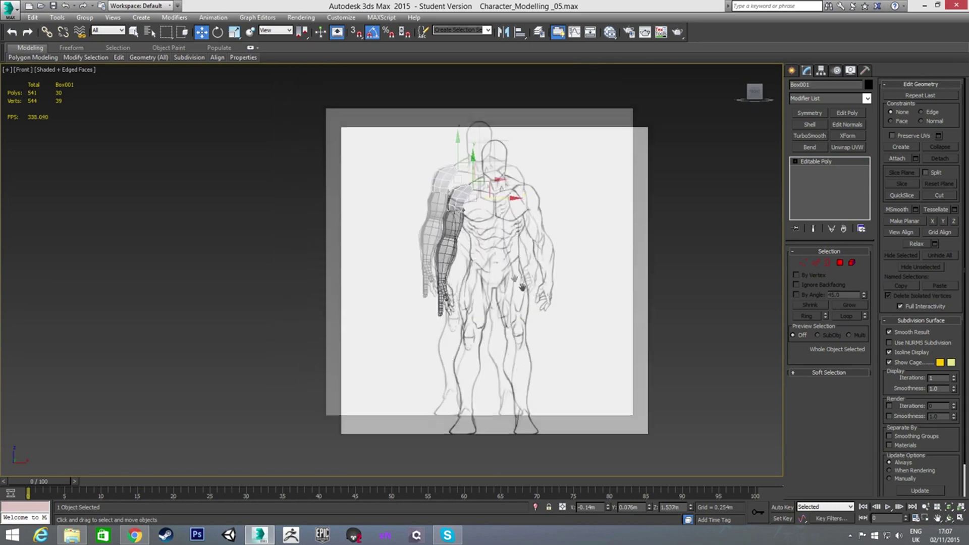
scroll(455, 191, "up", 3)
scroll(455, 191, "up", 1)
scroll(459, 210, "up", 2)
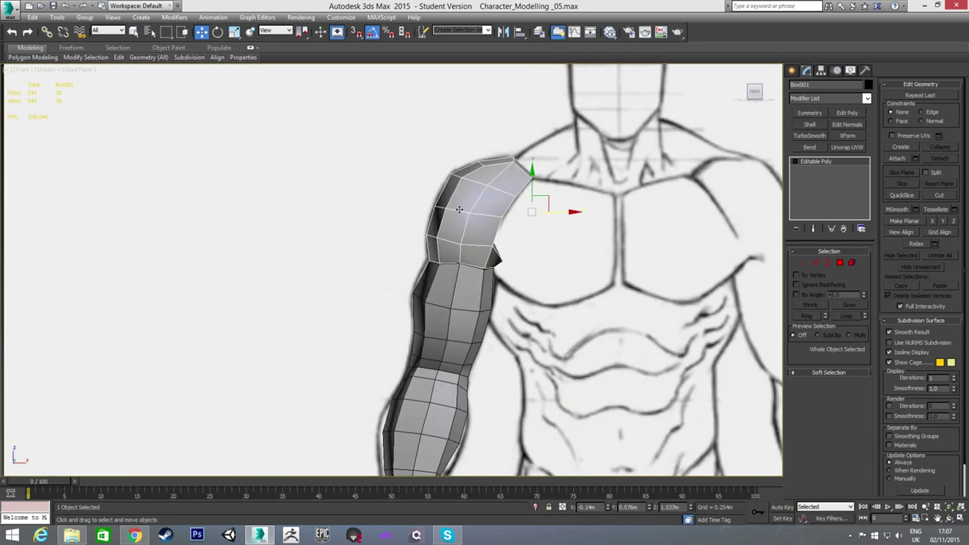
left_click(539, 267)
mouse_move(483, 237)
middle_mouse_down("alt")
mouse_move(469, 264)
mouse_move(473, 232)
middle_mouse_up("alt")
Select the shoulder cap Box001, frame it, and orbit to inspect its top and underside.
key("z")
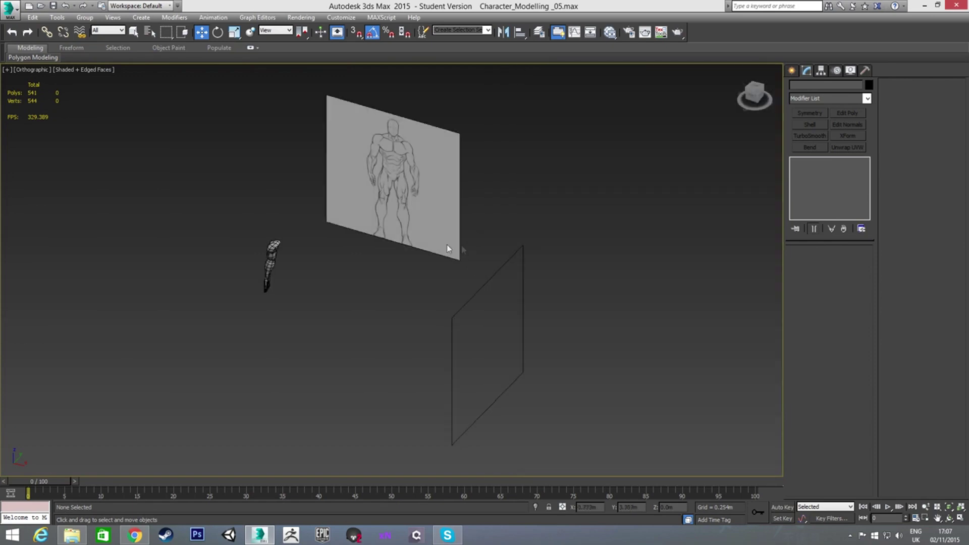
left_click(281, 247)
key("z")
middle_click_drag(352, 277, 318, 303, "alt")
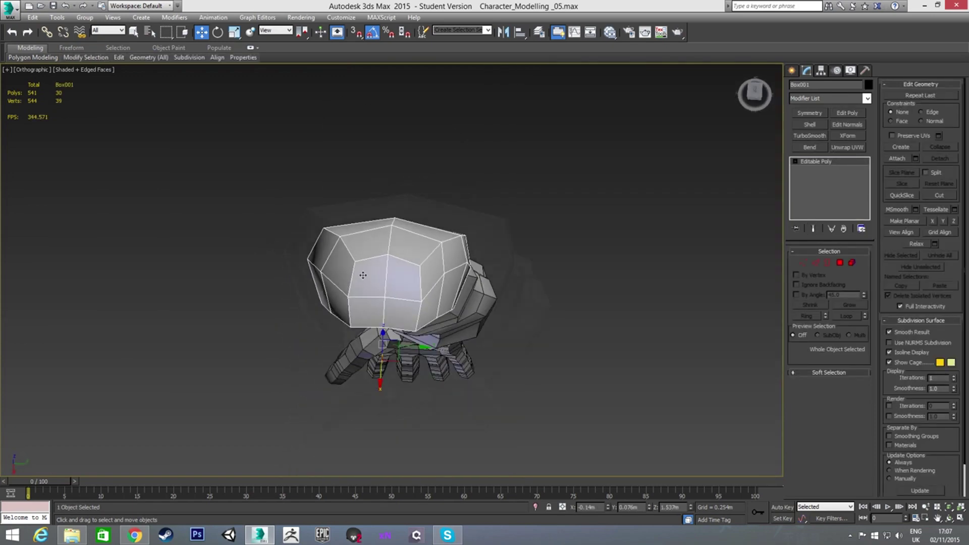
middle_click_drag(363, 275, 384, 274, "alt")
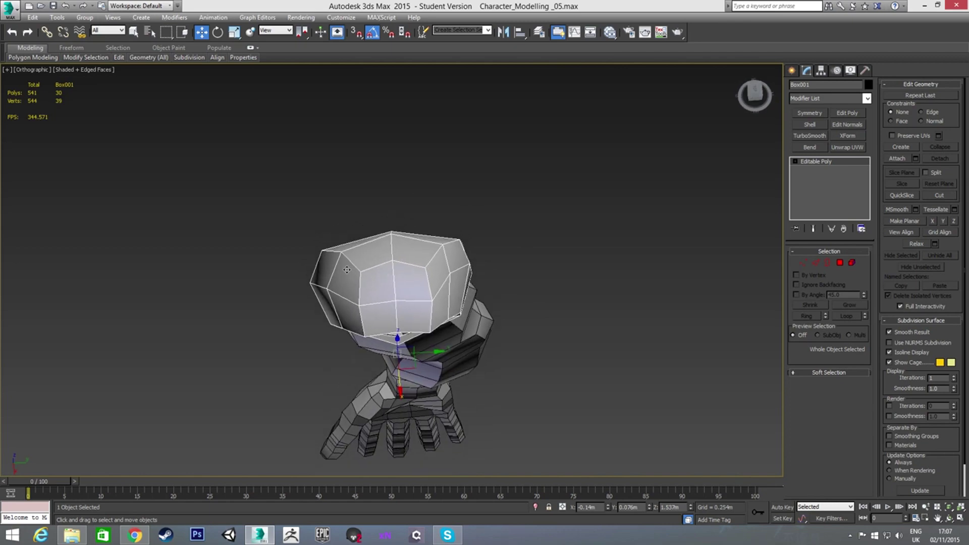
Select the shoulder cap's edges and shift them to start rounding the cap.
key("2")
left_click(335, 252)
mouse_move(335, 255)
middle_mouse_down("alt")
mouse_move(395, 262)
mouse_move(434, 191)
mouse_move(393, 216)
mouse_move(413, 197)
middle_mouse_up("alt")
left_click(316, 316, "alt")
mouse_move(335, 263)
middle_mouse_down("alt")
mouse_move(281, 328)
mouse_move(244, 348)
mouse_move(250, 359)
middle_mouse_up("alt")
left_click_drag(354, 255, 366, 254)
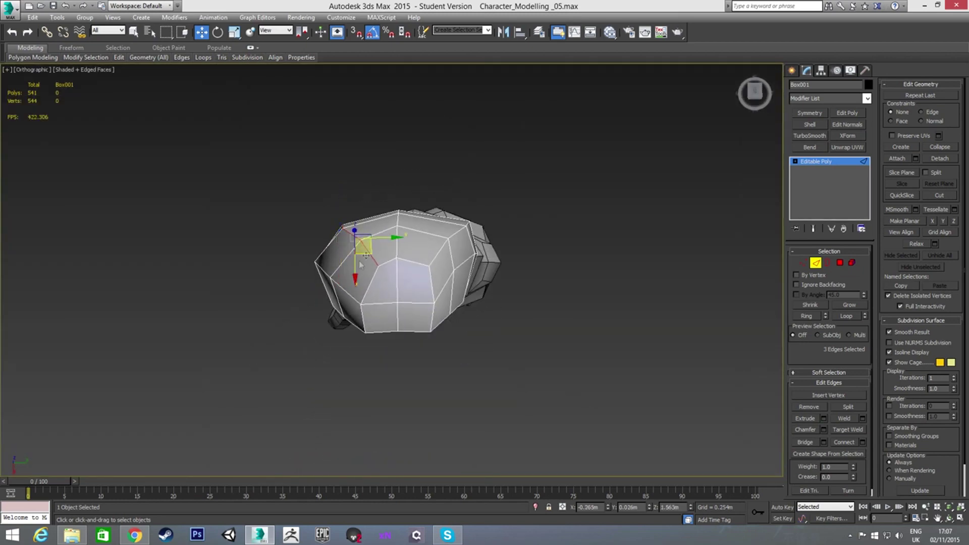
Nudge the cap's upper-left vertex down and left, then select four top-ridge vertices.
key("1")
left_click(379, 267)
left_click(381, 274)
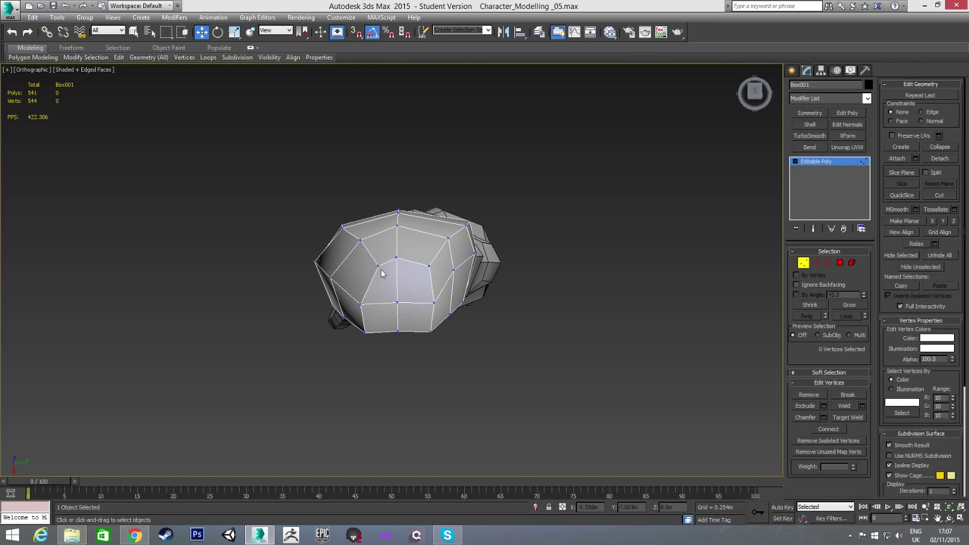
left_click(379, 268)
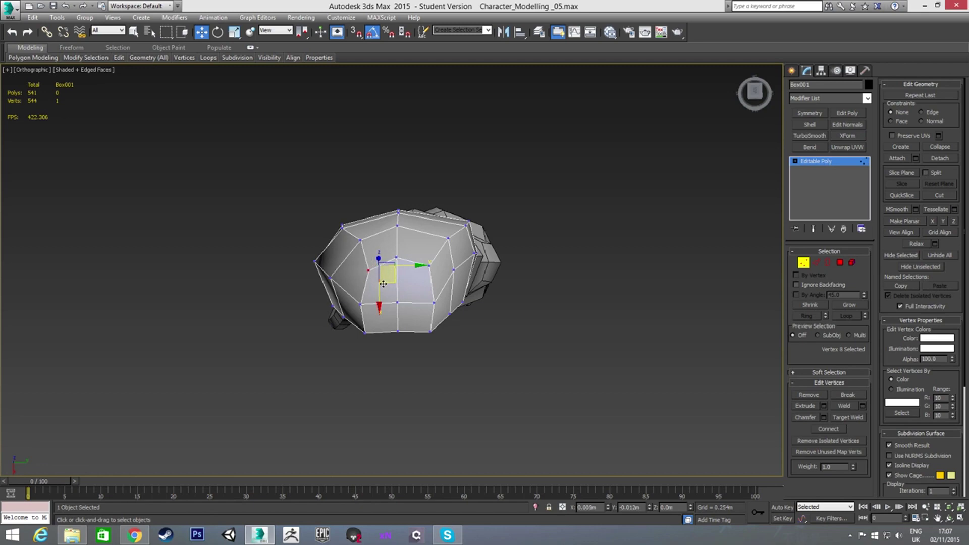
left_click(361, 240)
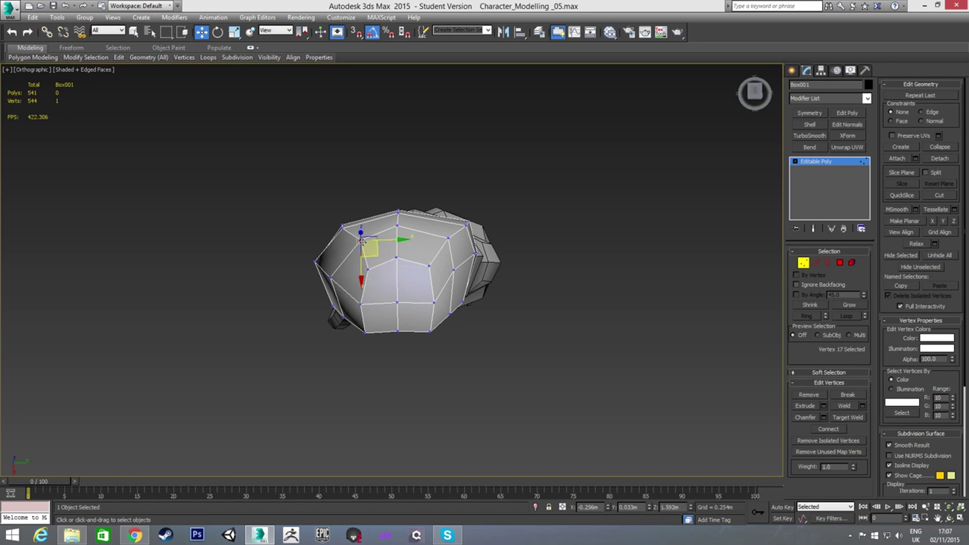
left_click_drag(374, 251, 367, 257)
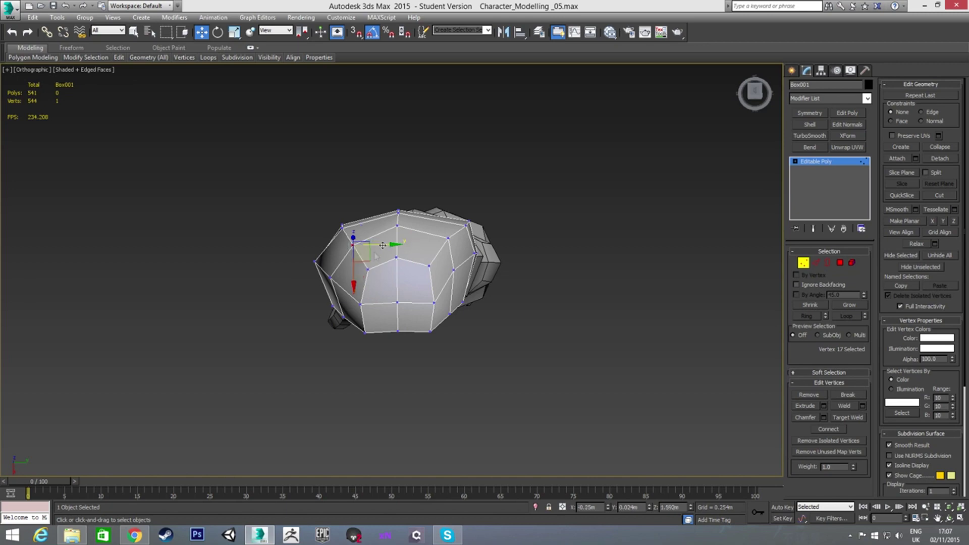
left_click_drag(386, 203, 407, 229)
middle_click_drag(380, 243, 453, 201, "alt")
In the Left view, move three cap-edge vertices left and pull two others slightly into place.
key("l")
mouse_move(562, 162)
middle_mouse_down("alt")
mouse_move(432, 204)
mouse_move(544, 220)
mouse_move(532, 234)
mouse_move(441, 260)
mouse_move(394, 249)
mouse_move(507, 290)
mouse_move(504, 275)
middle_mouse_up("alt")
left_click(440, 246)
left_click(460, 242, "ctrl")
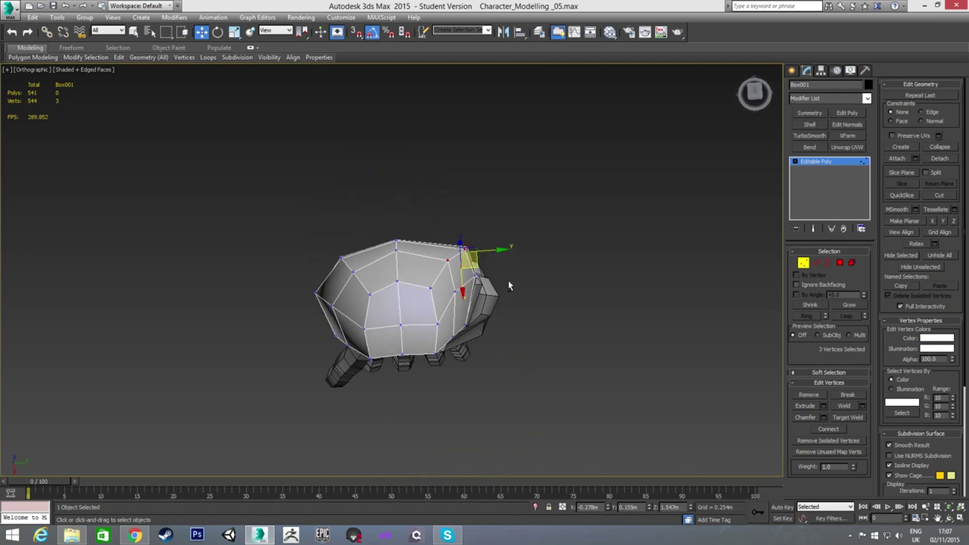
left_click_drag(476, 264, 462, 264)
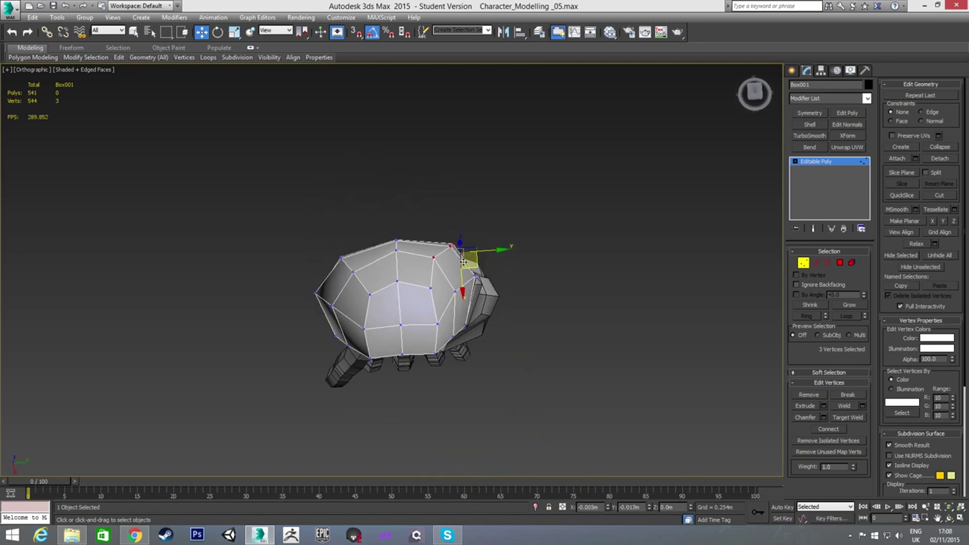
left_click(431, 288)
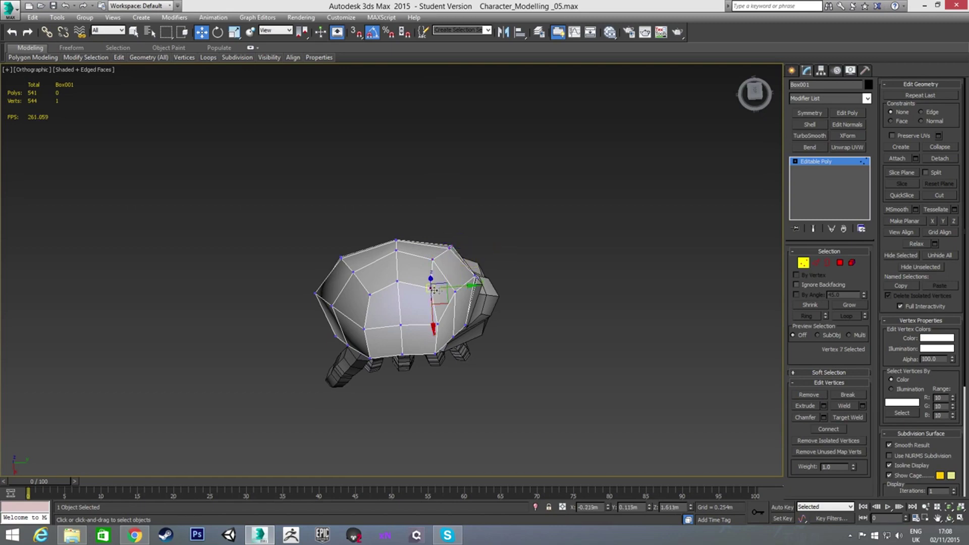
left_click_drag(444, 302, 438, 301)
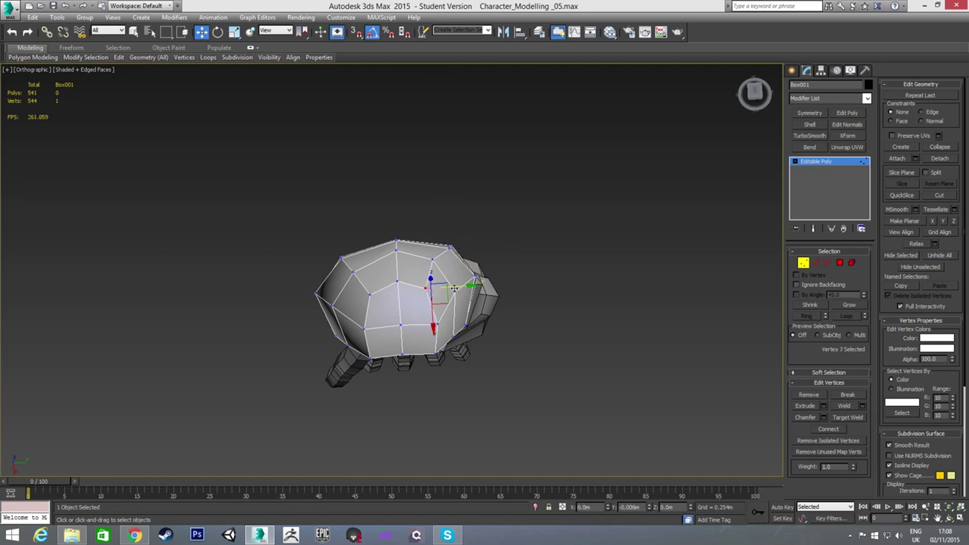
left_click(433, 261)
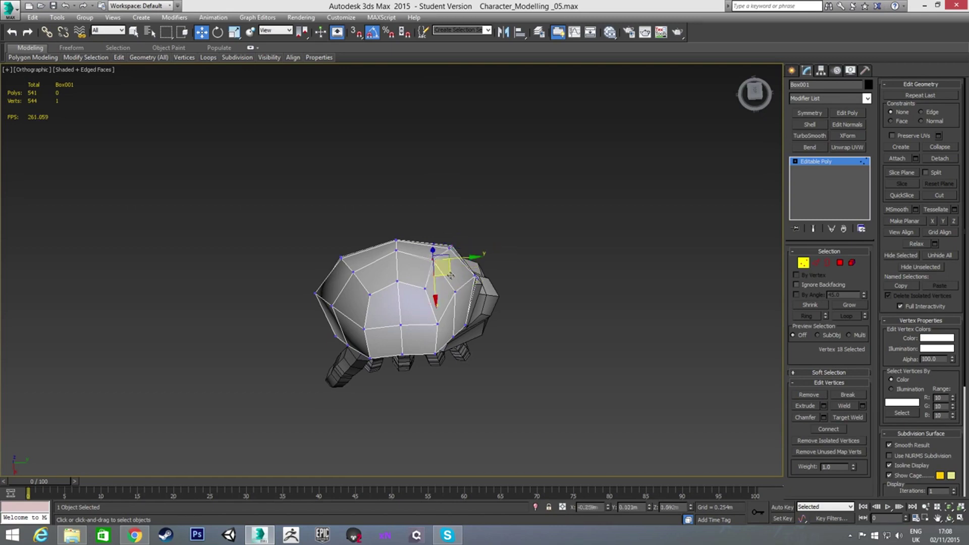
left_click_drag(446, 271, 449, 270)
mouse_move(448, 269)
middle_mouse_down("alt")
mouse_move(405, 287)
mouse_move(257, 247)
mouse_move(274, 249)
middle_mouse_up("alt")
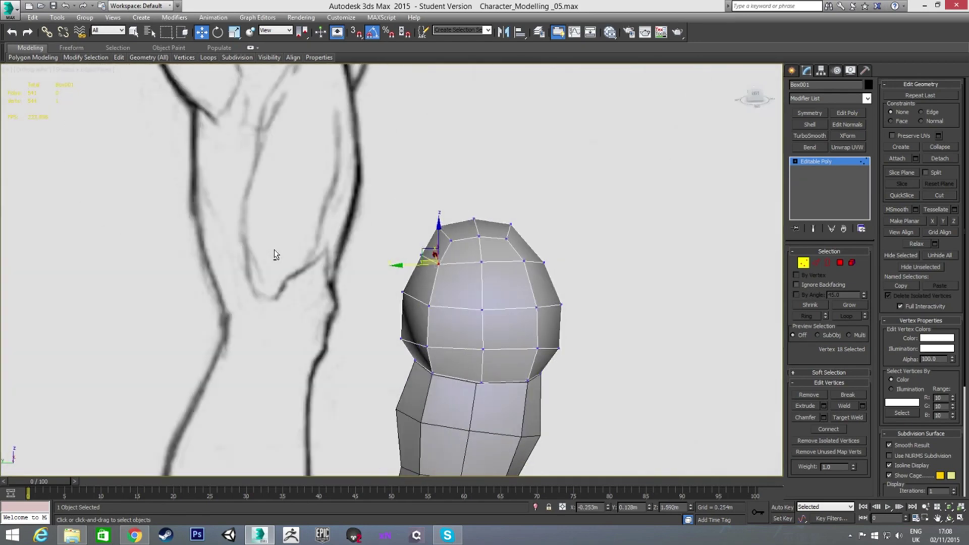
Check the Front and Left sketches and move two cap vertices slightly right.
key("f")
scroll(444, 240, "up", 1)
scroll(444, 240, "up", 4)
scroll(444, 240, "up", 2)
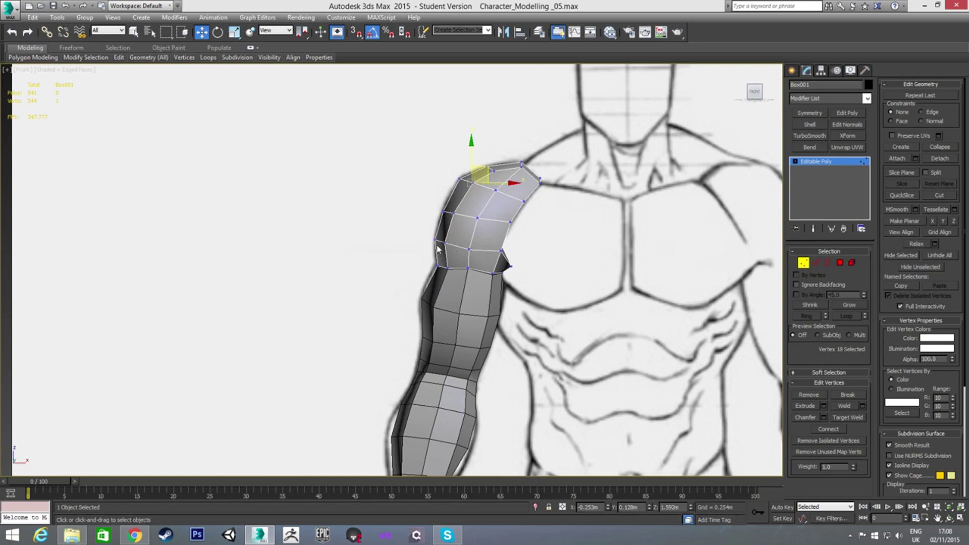
left_click(426, 237)
key("l")
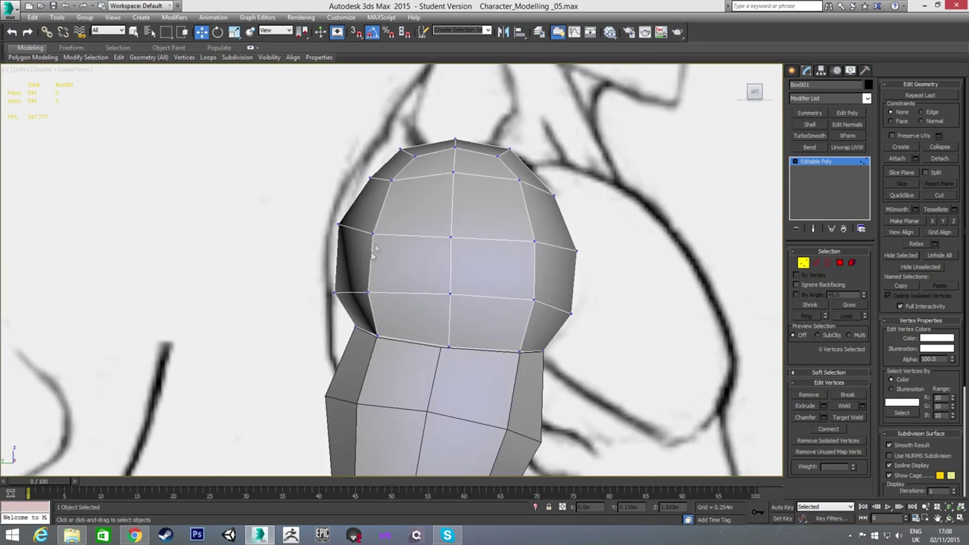
scroll(375, 244, "down", 2)
scroll(389, 238, "up", 3)
scroll(379, 231, "down", 3)
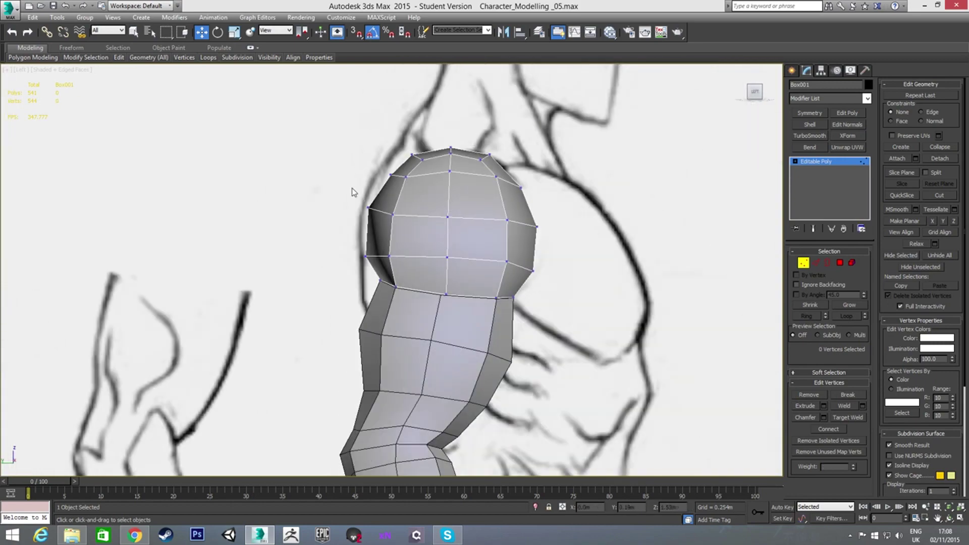
left_click_drag(378, 266, 378, 265)
left_click_drag(396, 232, 401, 233)
left_click(316, 256)
From a near-front view, raise two top cap vertices slightly and return to object level.
mouse_move(445, 222)
middle_mouse_down("alt")
mouse_move(360, 225)
mouse_move(502, 214)
mouse_move(558, 225)
middle_mouse_up("alt")
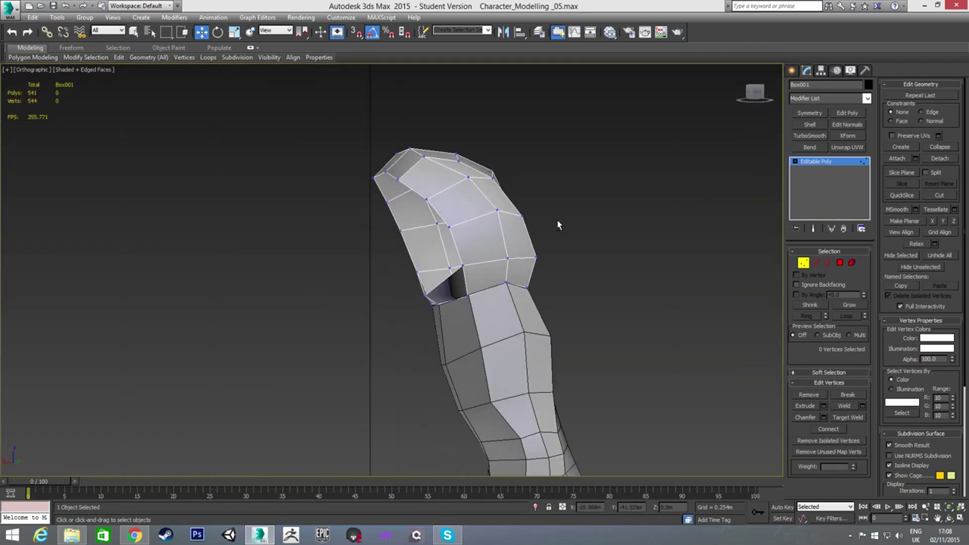
mouse_move(490, 181)
middle_mouse_down("alt")
mouse_move(439, 192)
mouse_move(410, 183)
middle_mouse_up("alt")
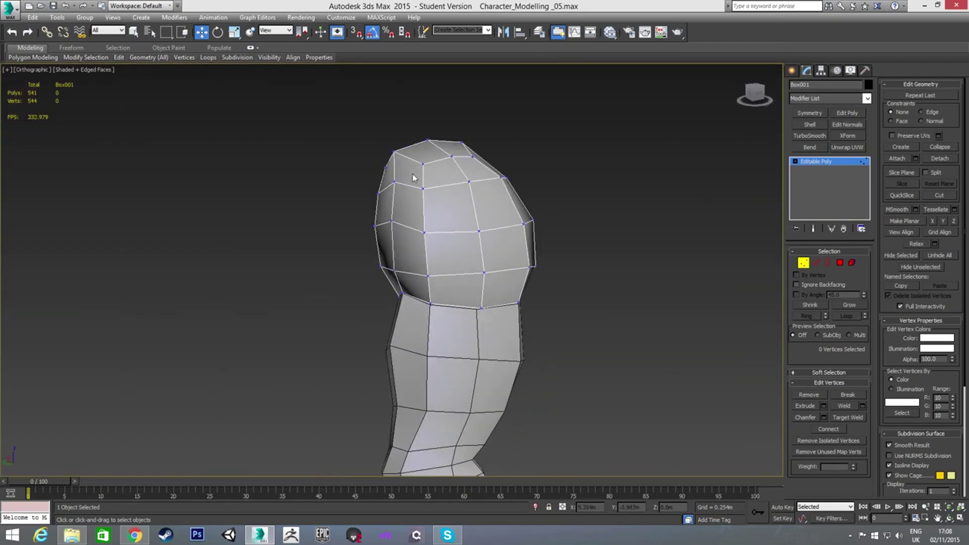
left_click(421, 164)
key("ctrl+z")
key("shift+z")
key("shift+z")
key("shift+z")
left_click_drag(450, 130, 448, 122)
mouse_move(447, 122)
middle_mouse_down("alt")
mouse_move(335, 190)
mouse_move(339, 202)
mouse_move(370, 179)
mouse_move(402, 182)
middle_mouse_up("alt")
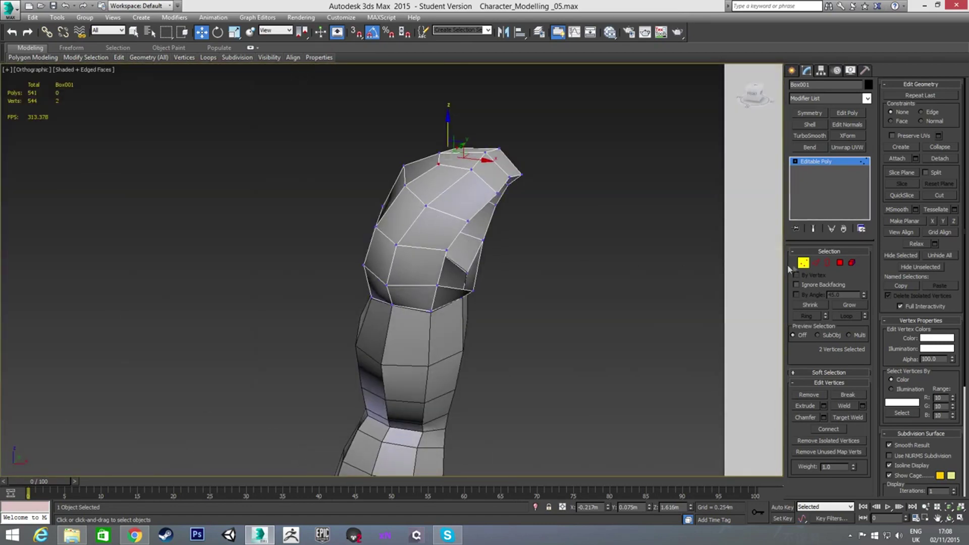
left_click(803, 262)
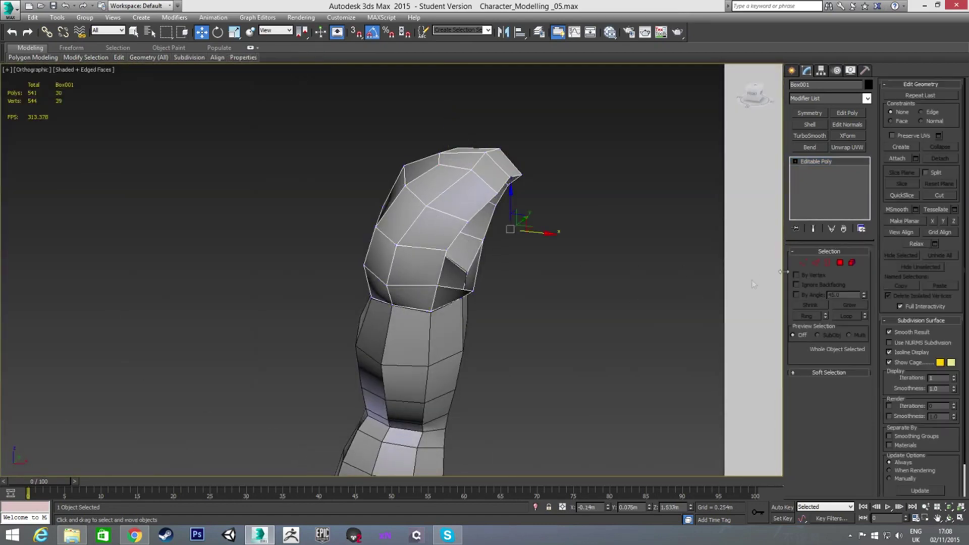
Raise the shoulder cap's bottom seam edge loop slightly upward in the Front view.
key("f")
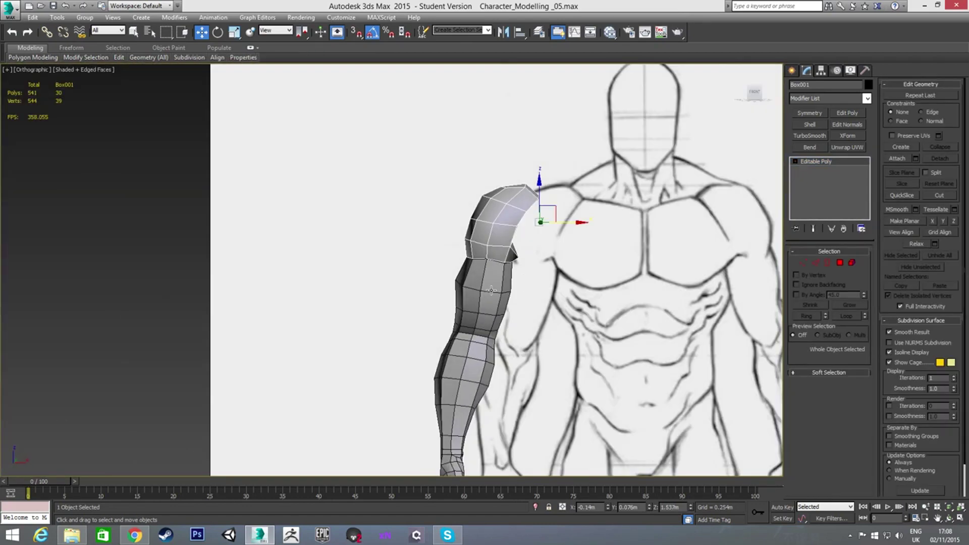
left_click(491, 290)
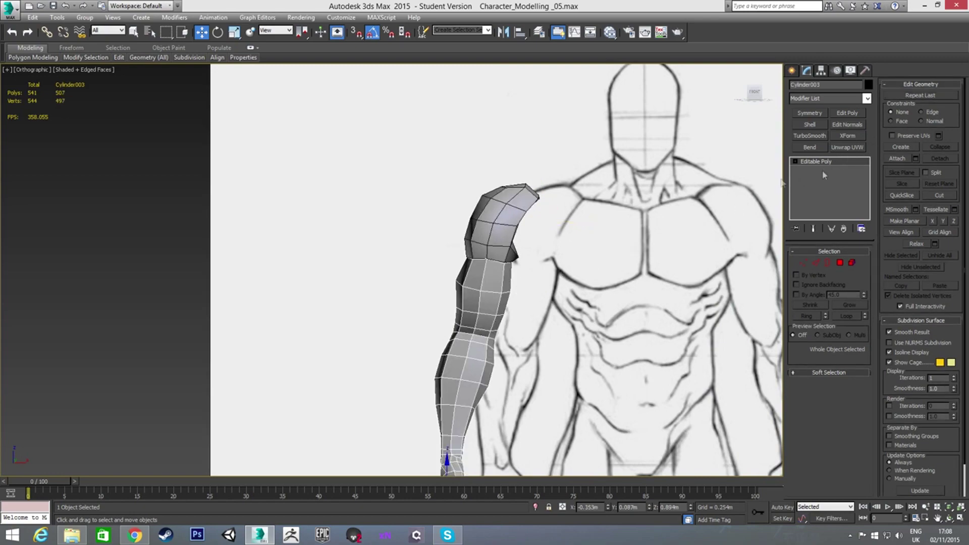
left_click(513, 218)
key("f")
scroll(505, 232, "up", 2)
scroll(509, 243, "up", 3)
scroll(515, 253, "up", 2)
key("2")
double_click(515, 253)
mouse_move(494, 277)
middle_mouse_down("alt")
mouse_move(420, 264)
mouse_move(465, 275)
middle_mouse_up("alt")
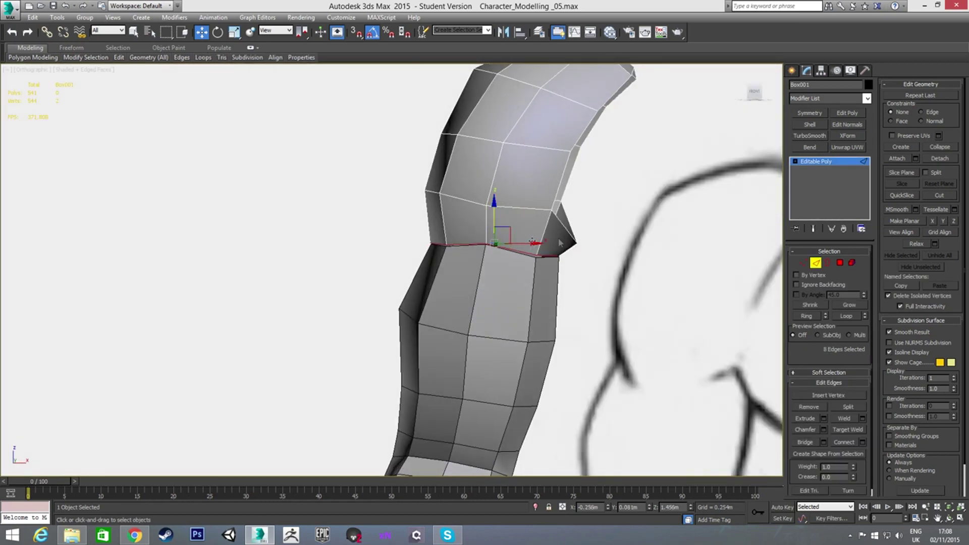
left_click_drag(493, 219, 495, 210)
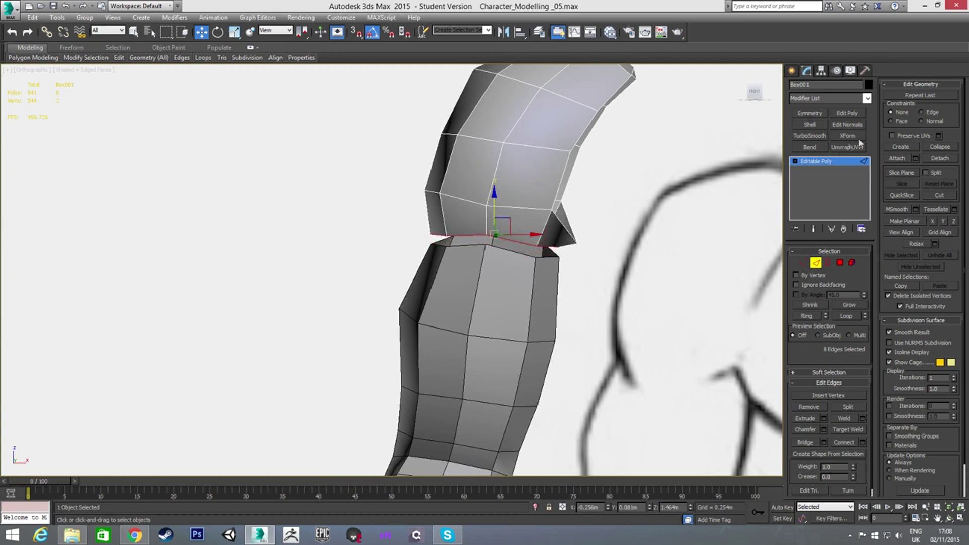
left_click(814, 260)
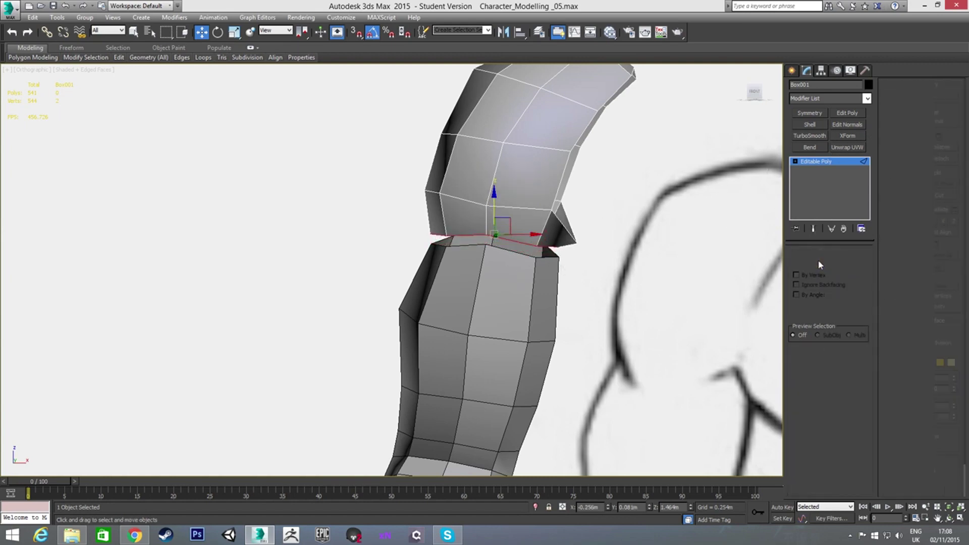
Attach the shoulder cap Box001 to the arm mesh Cylinder003.
left_click(515, 285)
scroll(515, 286, "down", 3)
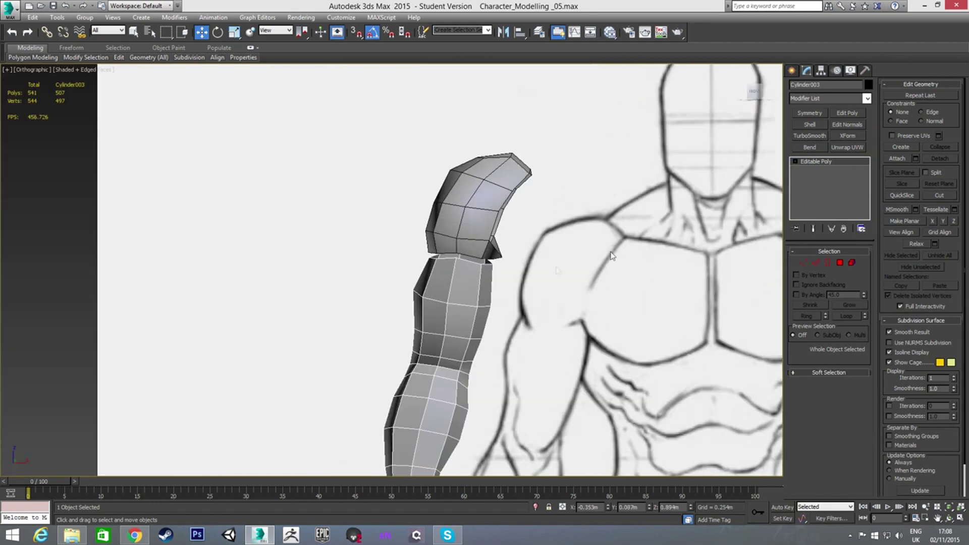
left_click(896, 158)
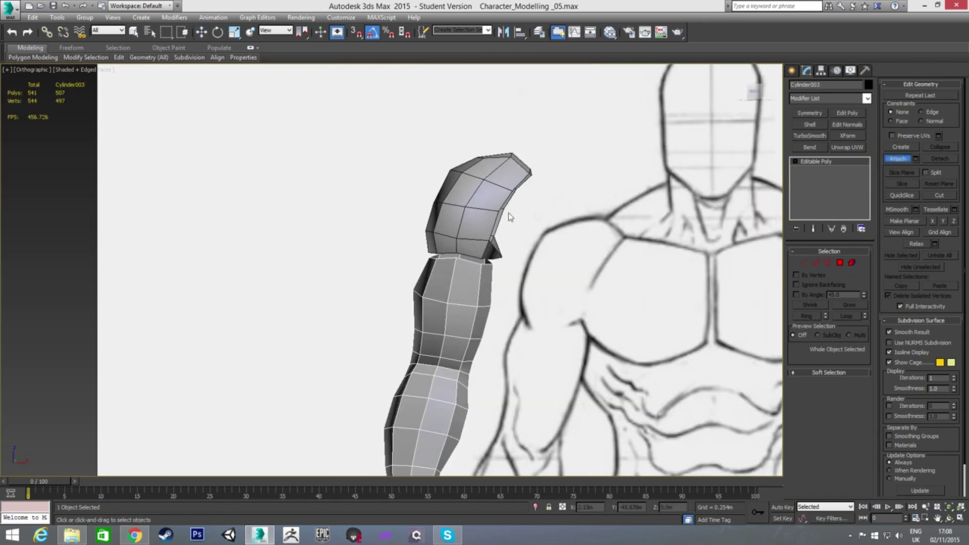
left_click(481, 214)
right_click(555, 245)
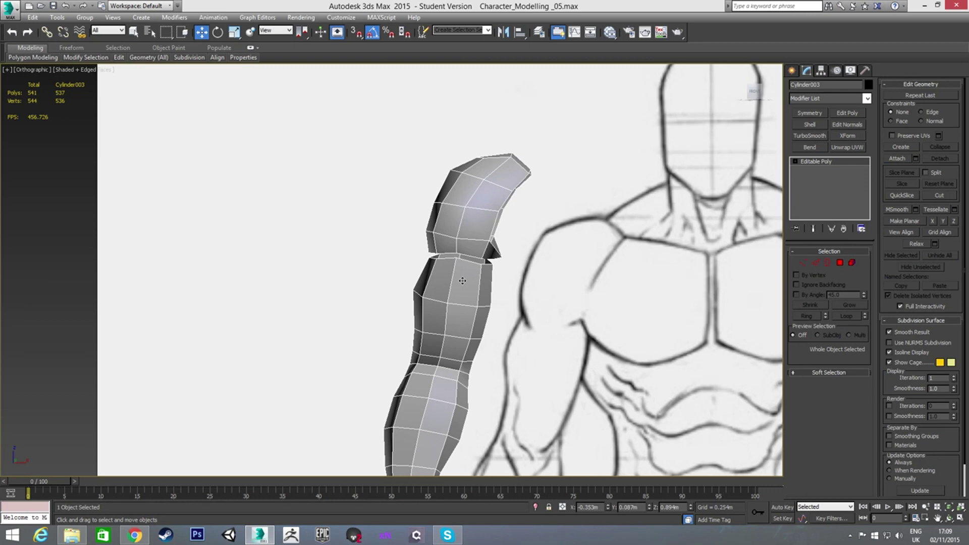
key("1")
scroll(478, 263, "up", 2)
scroll(478, 263, "up", 2)
key("alt+q")
scroll(465, 244, "up", 2)
scroll(494, 256, "up", 2)
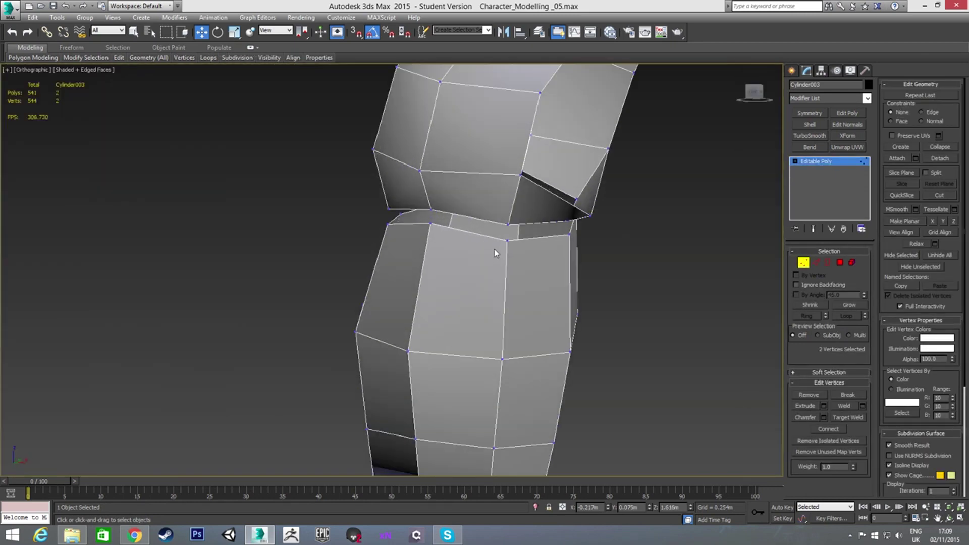
Target Weld the front seam vertices of the cap down onto the arm's vertices.
right_click(482, 283)
left_click(465, 347)
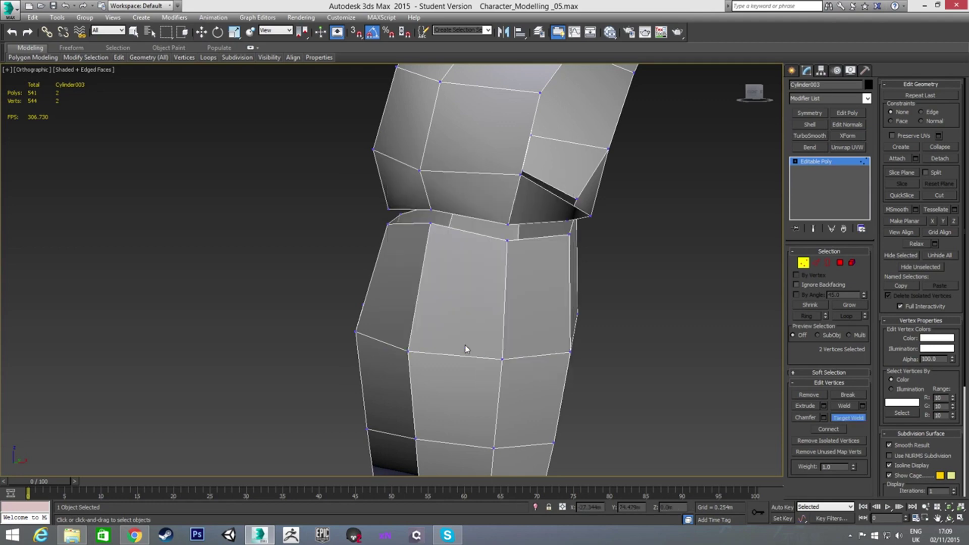
left_click(507, 239)
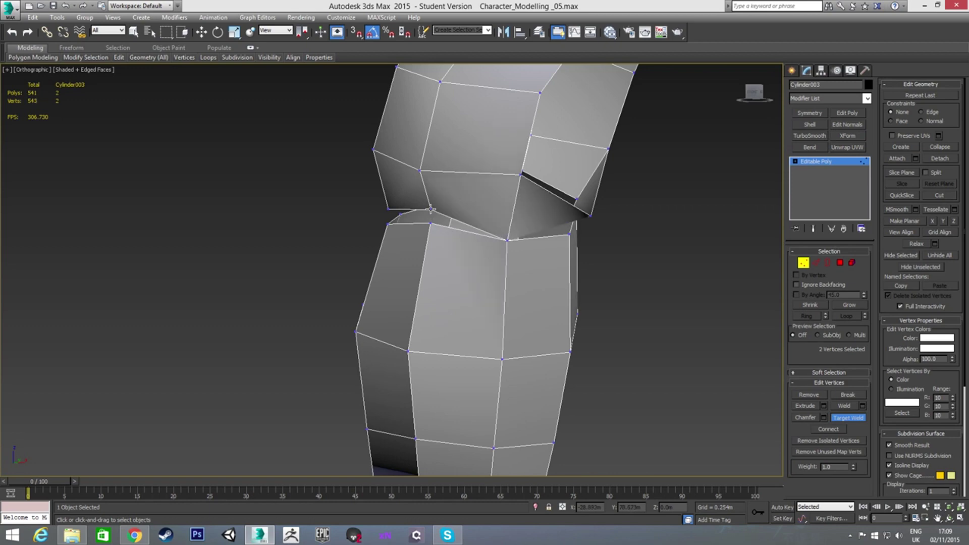
left_click(430, 223)
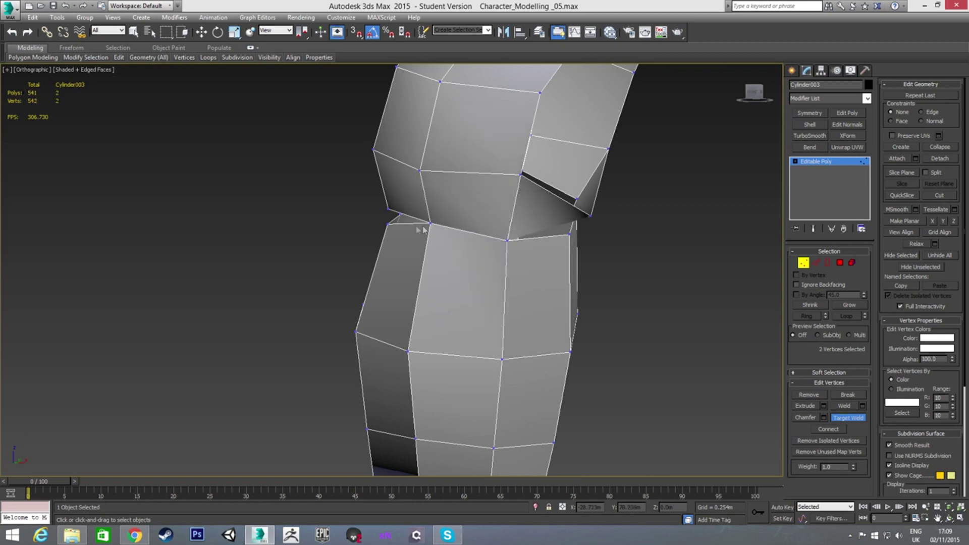
left_click(387, 221)
middle_click_drag(362, 212, 460, 225, "alt")
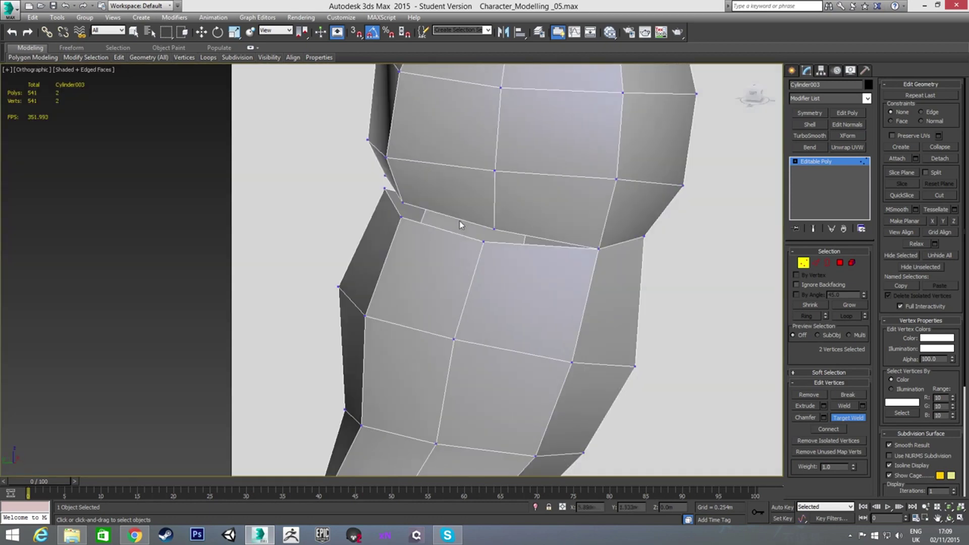
left_click(483, 242)
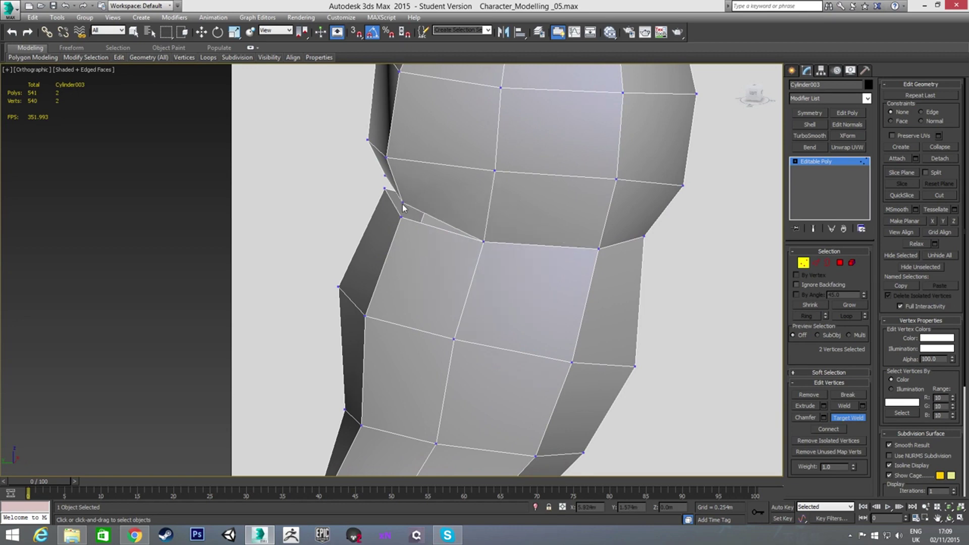
left_click(402, 218)
middle_click_drag(402, 217, 648, 203, "alt")
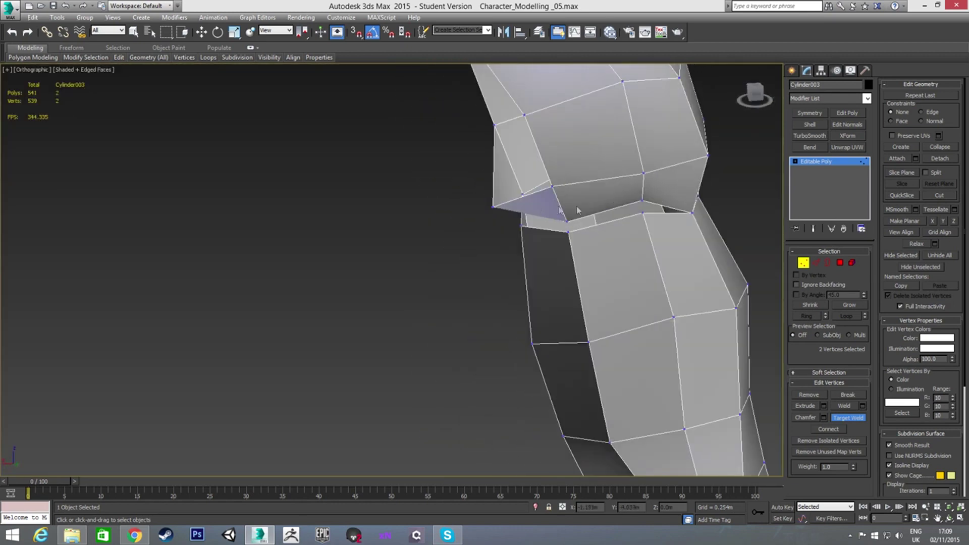
left_click(642, 200)
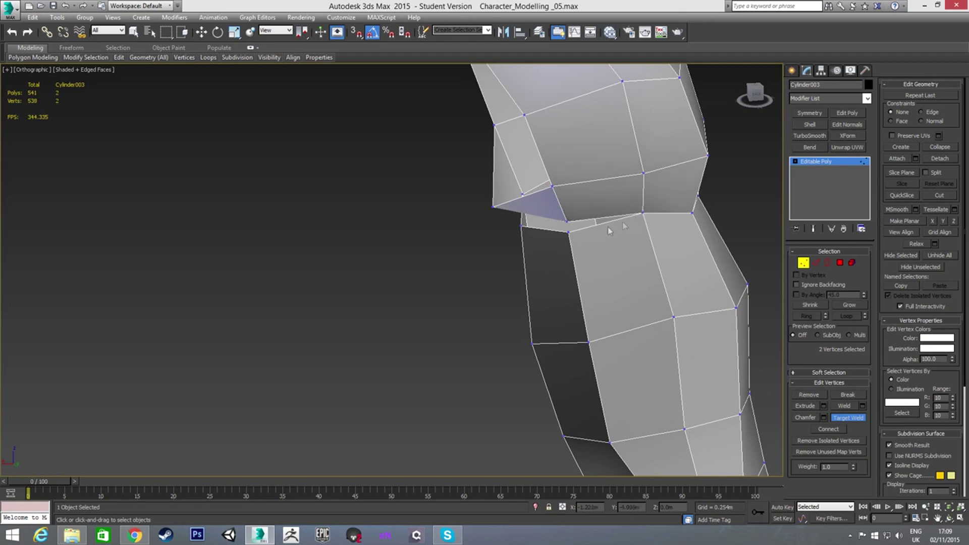
Target Weld the remaining back seam vertices, closing the small gap triangle, then leave vertex mode.
right_click(568, 241)
left_click(548, 319)
left_click(566, 221)
left_click(569, 232)
middle_click_drag(568, 232, 548, 178, "alt")
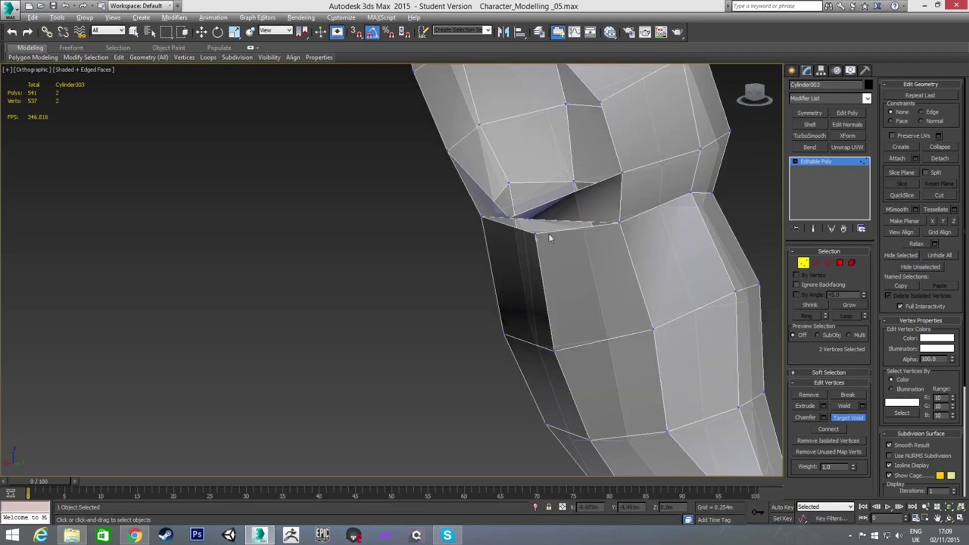
left_click(547, 170)
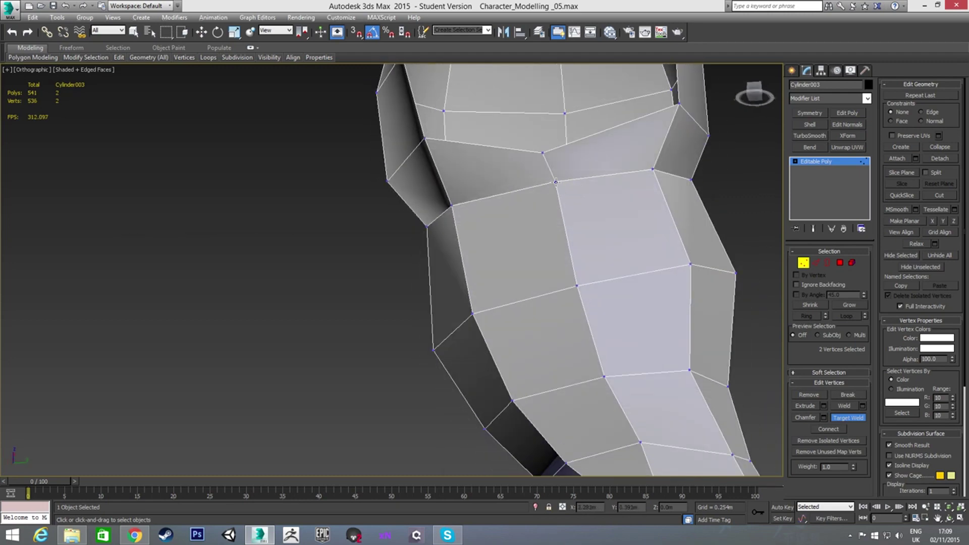
right_click(569, 143)
mouse_move(410, 195)
middle_mouse_down("alt")
mouse_move(541, 160)
mouse_move(632, 218)
middle_mouse_up("alt")
scroll(555, 217, "down", 5)
scroll(550, 208, "down", 2)
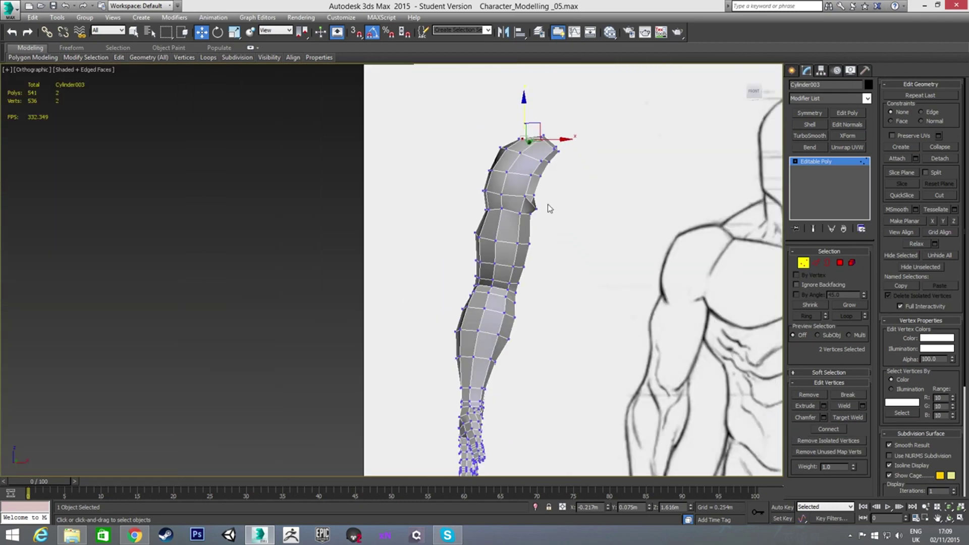
left_click(803, 262)
Nudge a shoulder-cap vertex slightly outward so the cap blends into the arm.
key("f")
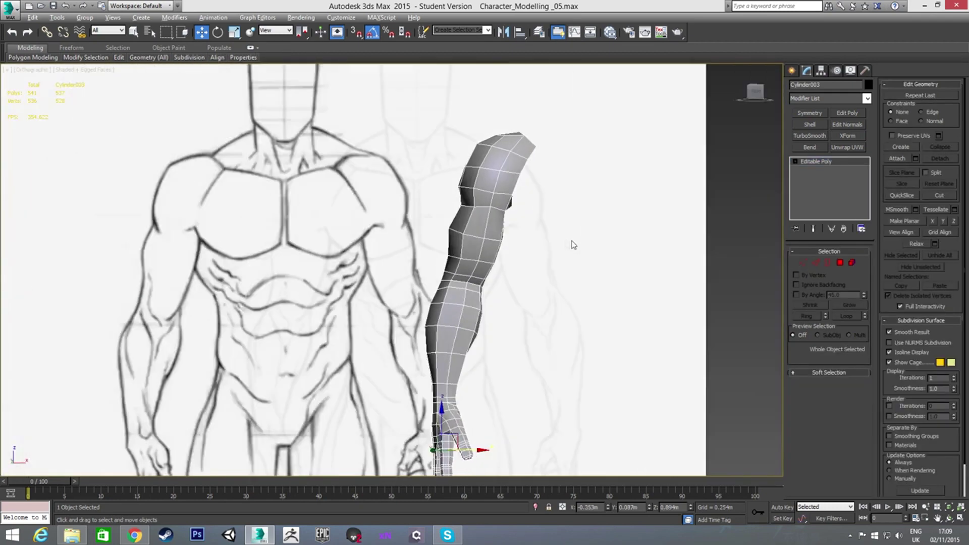
scroll(562, 240, "up", 5)
scroll(504, 217, "down", 2)
scroll(504, 211, "down", 3)
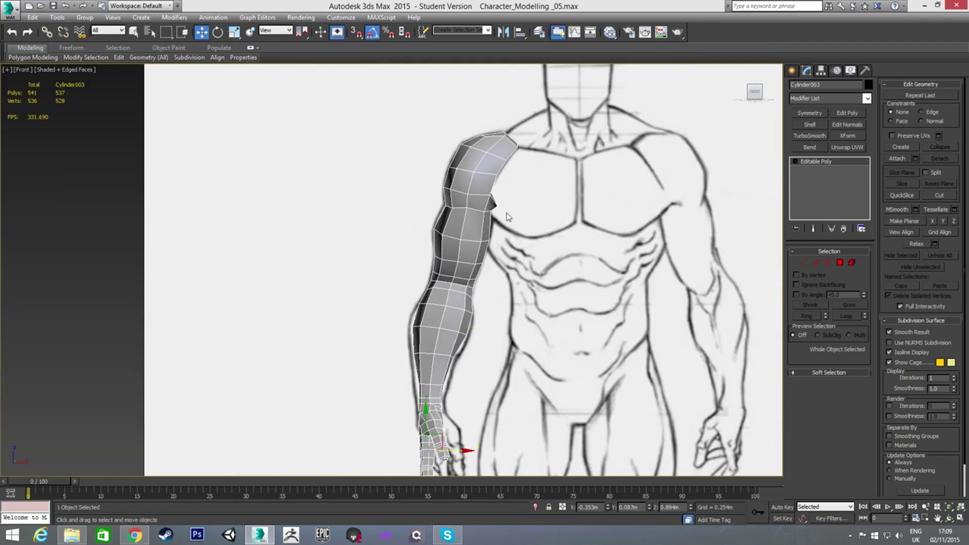
mouse_move(504, 211)
middle_mouse_down("alt")
mouse_move(470, 215)
mouse_move(455, 150)
middle_mouse_up("alt")
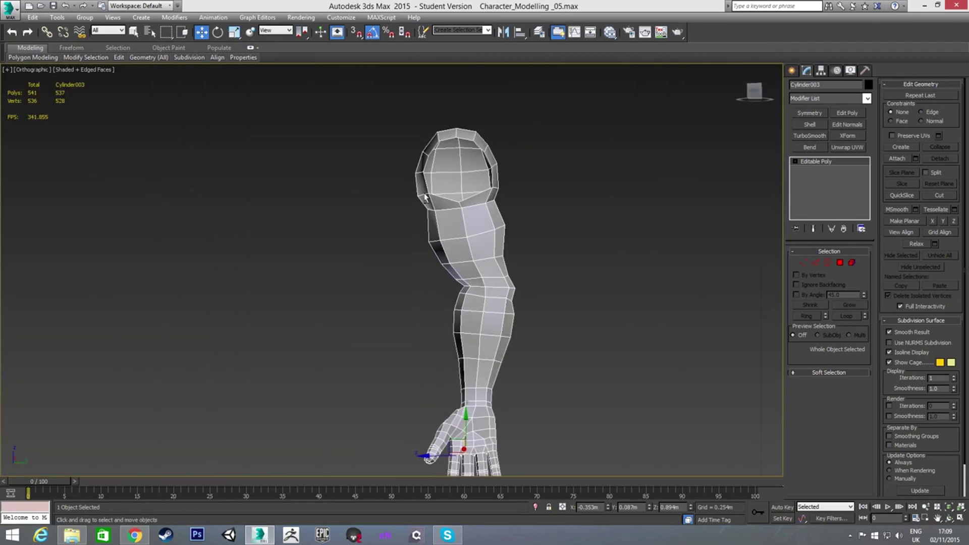
scroll(456, 150, "up", 5)
key("1")
left_click(409, 233)
middle_click_drag(435, 249, 431, 232, "alt")
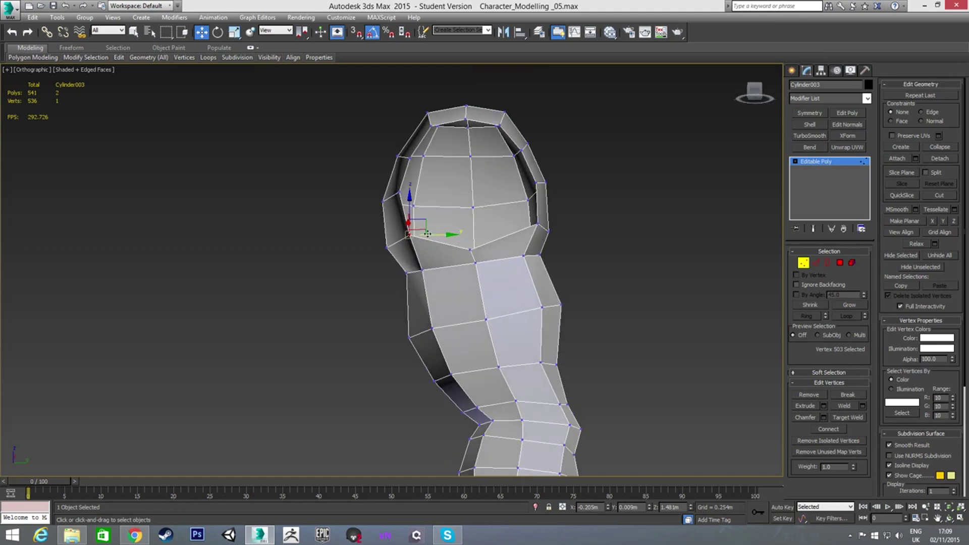
left_click_drag(433, 235, 444, 235)
left_click(540, 228)
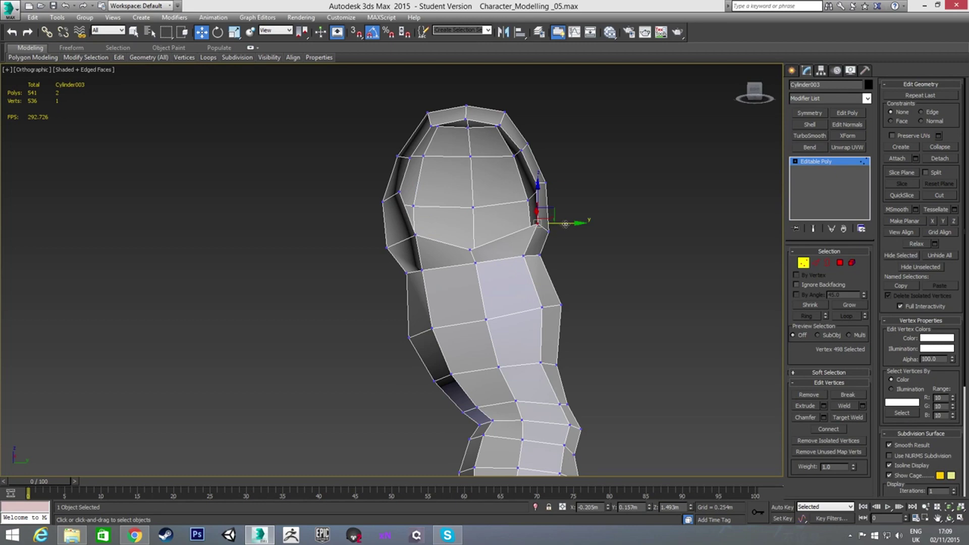
mouse_move(463, 194)
middle_mouse_down("alt")
mouse_move(519, 221)
mouse_move(547, 218)
mouse_move(487, 211)
mouse_move(590, 216)
mouse_move(566, 222)
mouse_move(577, 222)
middle_mouse_up("alt")
Apply a TurboSmooth modifier to the whole arm at object level.
left_click(803, 263)
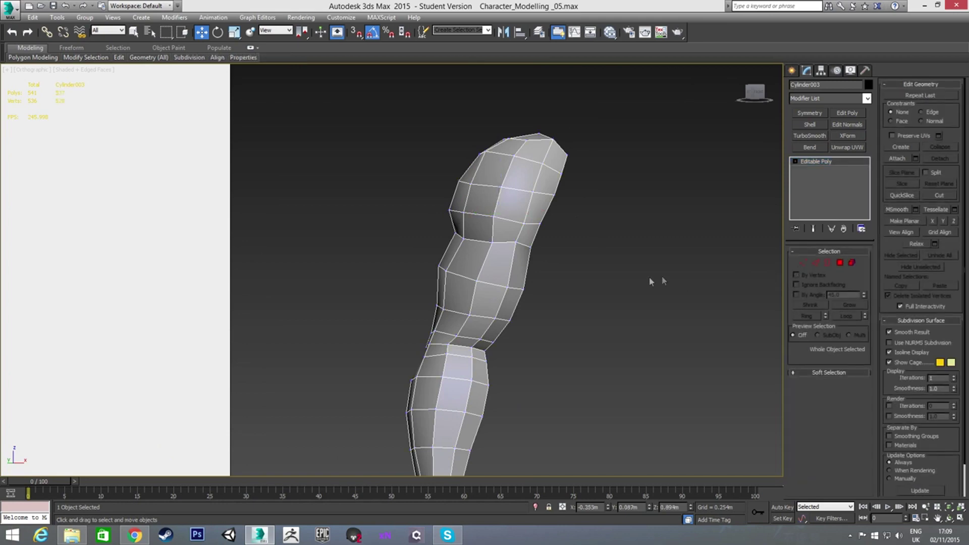
key("z")
left_click(810, 137)
left_click(540, 239)
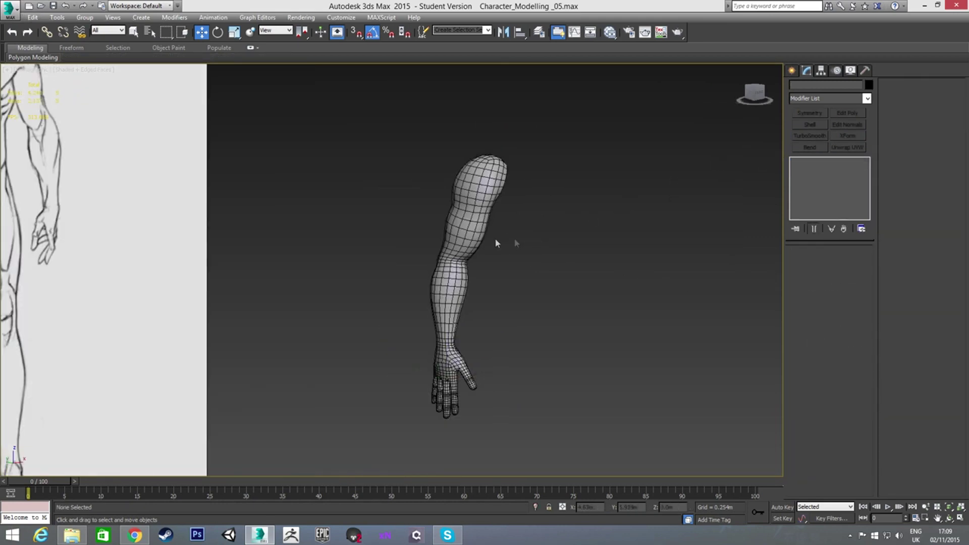
Inspect the smoothed arm's silhouette in a single viewport, toggling edged faces with F4.
key("F4")
left_click(472, 255)
key("alt+w")
middle_click_drag(543, 247, 596, 245, "alt")
key("F4")
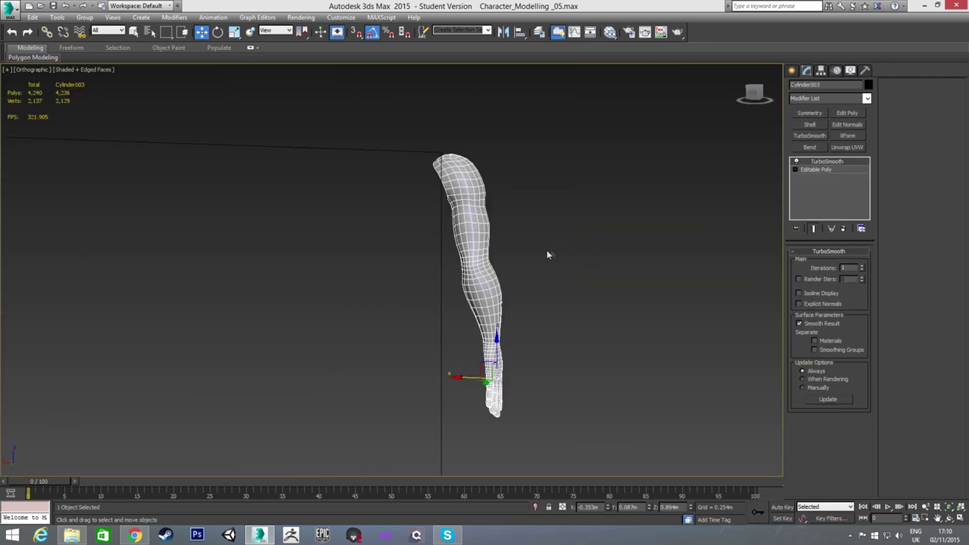
left_click(525, 242)
key("F4")
middle_click_drag(520, 241, 434, 255, "alt")
left_click(558, 243)
middle_click_drag(559, 244, 473, 241, "alt")
key("z")
mouse_move(535, 219)
middle_mouse_down("alt")
mouse_move(389, 201)
mouse_move(505, 212)
middle_mouse_up("alt")
scroll(552, 217, "down", 5)
left_click(623, 240)
In the Front view, shift the arm slightly left onto the sketch's arm outline.
key("f")
scroll(424, 224, "up", 6)
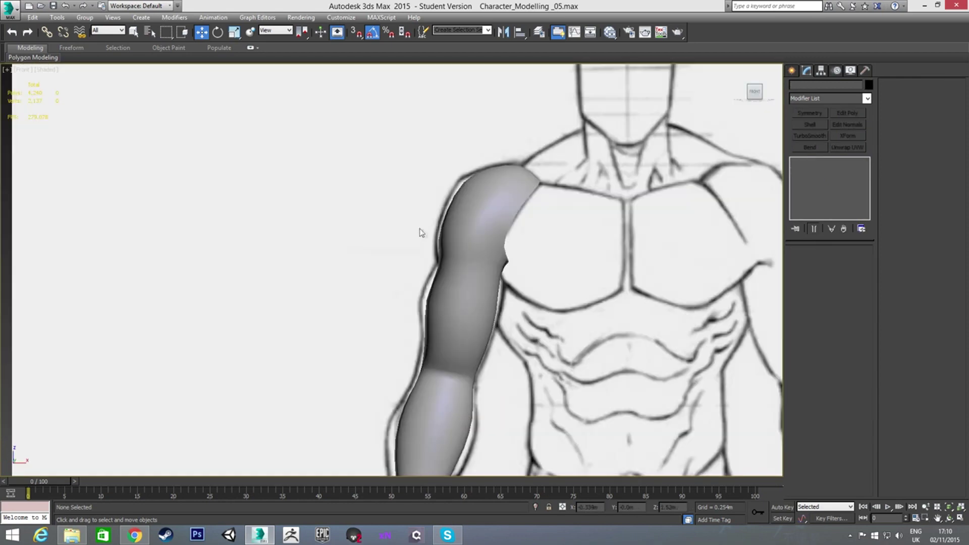
scroll(534, 221, "down", 2)
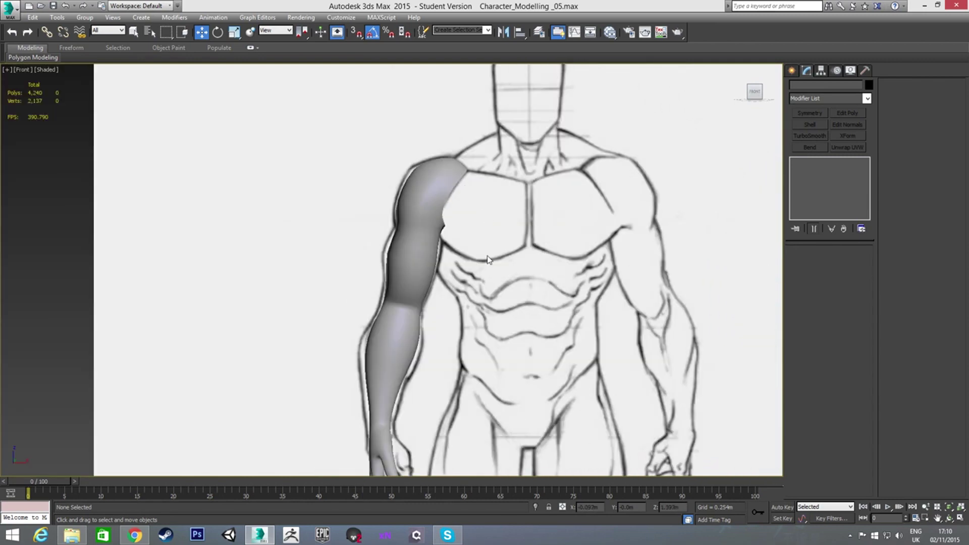
middle_click_drag(470, 246, 475, 222)
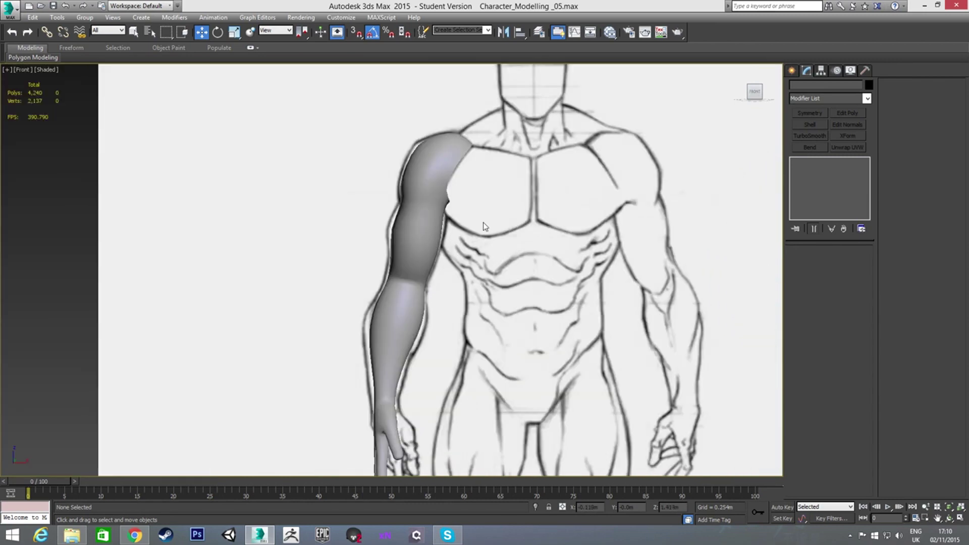
left_click(419, 220)
middle_click_drag(450, 274, 499, 178)
scroll(500, 178, "down", 2)
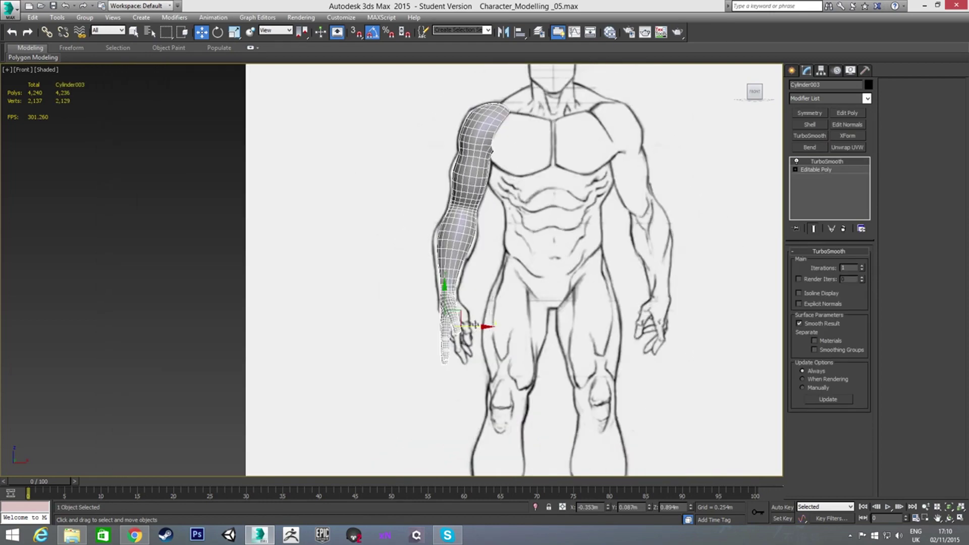
left_click_drag(475, 325, 472, 327)
scroll(519, 199, "up", 2)
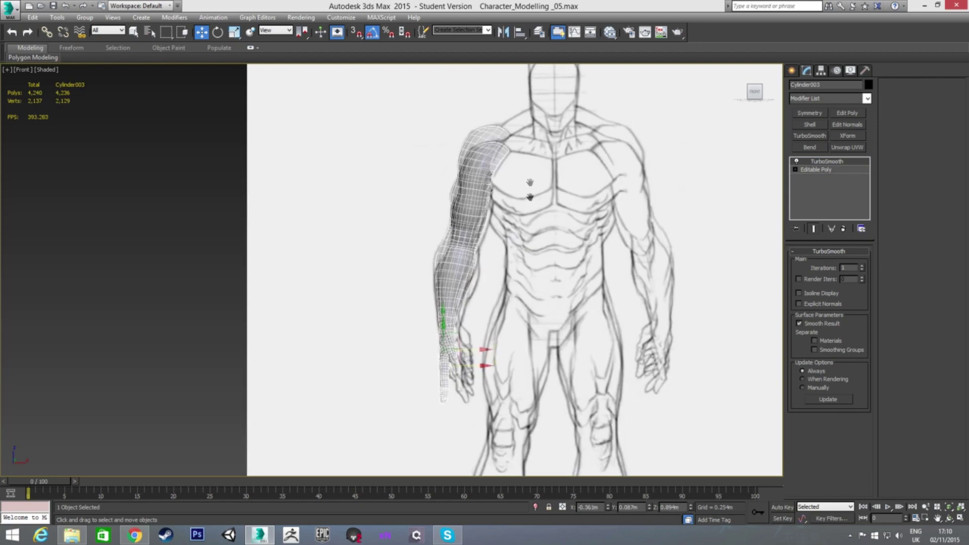
key("alt+w")
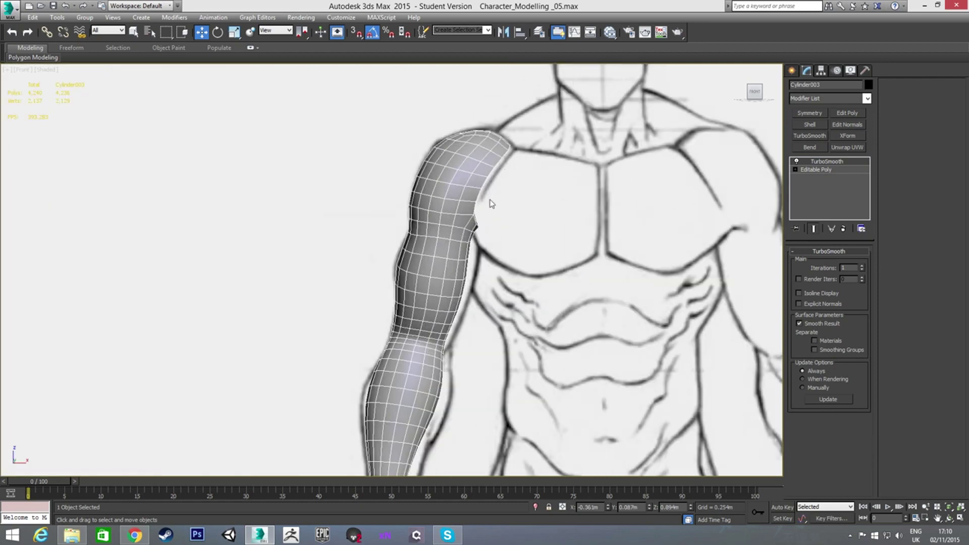
scroll(489, 201, "down", 1)
scroll(510, 207, "down", 1)
scroll(510, 197, "down", 1)
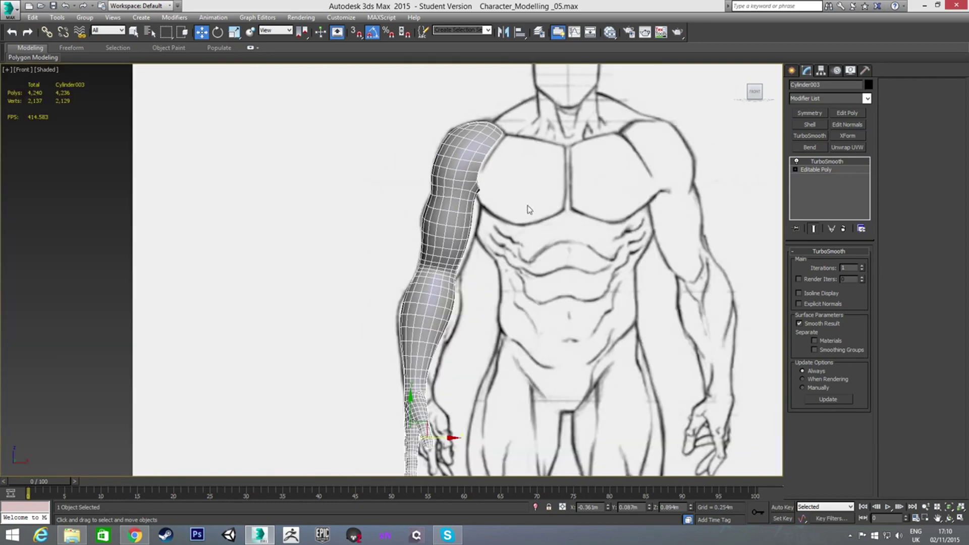
middle_click_drag(517, 238, 487, 237)
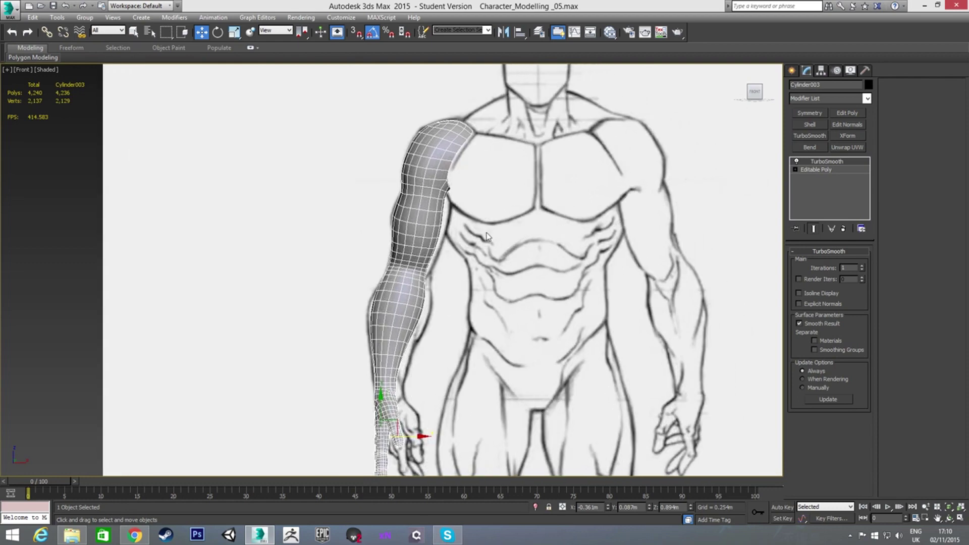
scroll(487, 236, "down", 1)
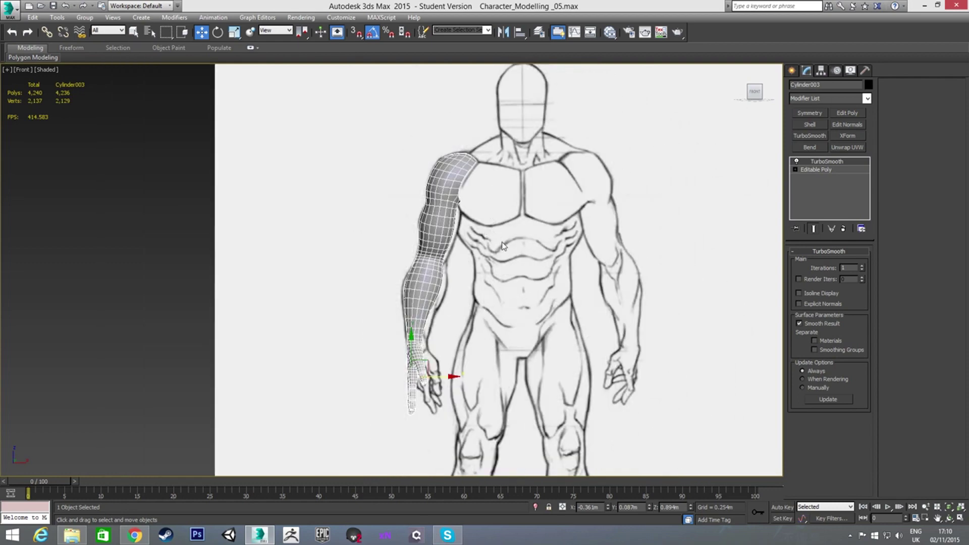